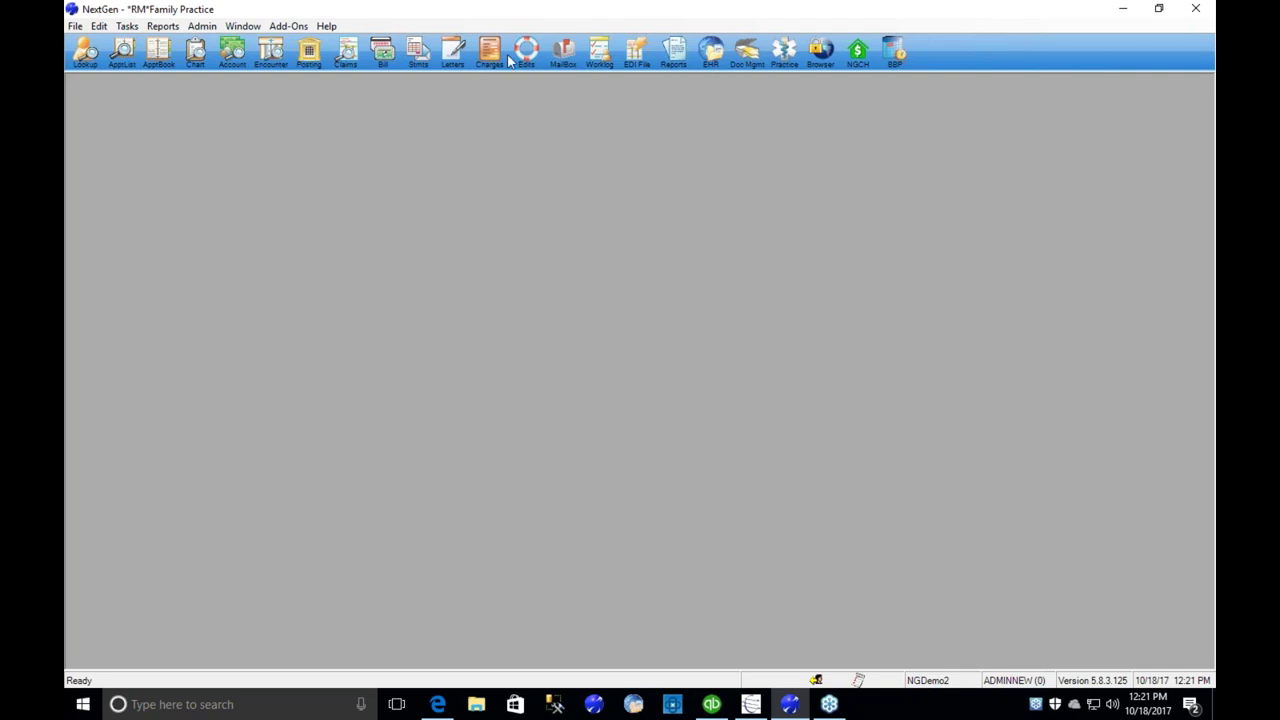
- Launch the RefundManager 3 add-on and dismiss its status window
{"action": "left_click", "coordinate": [298, 30]}
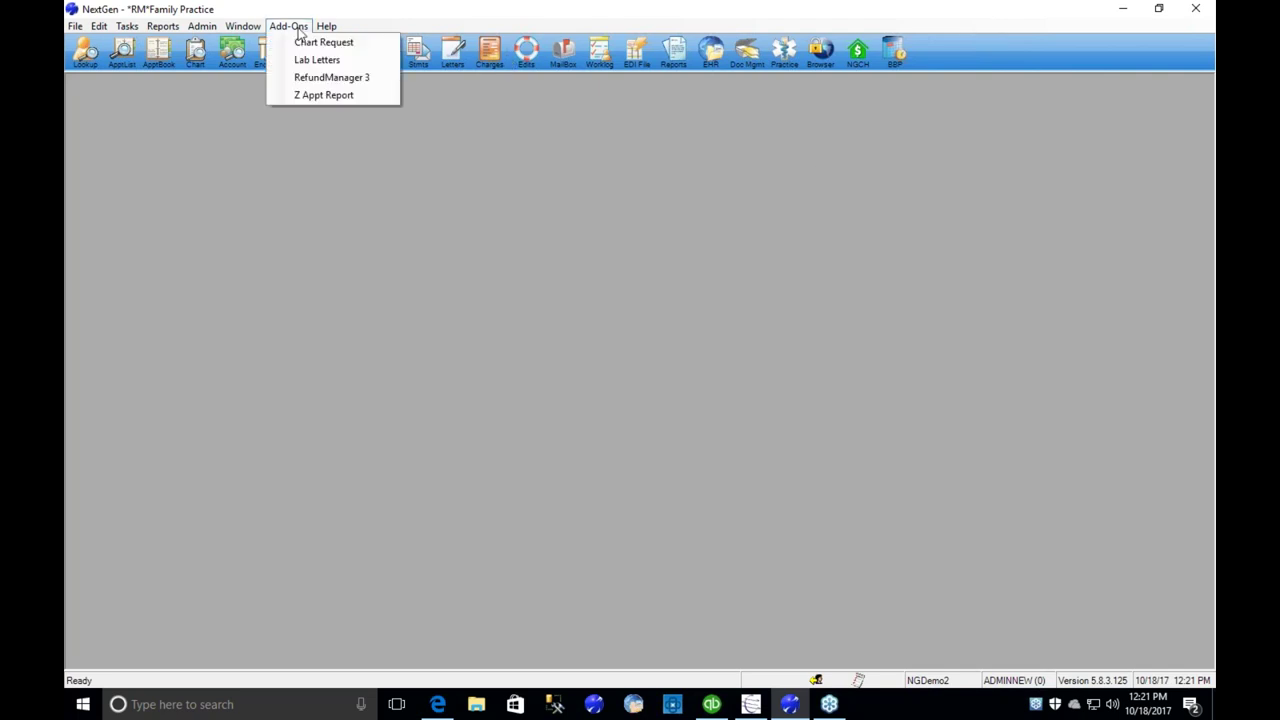
{"action": "left_click", "coordinate": [316, 78]}
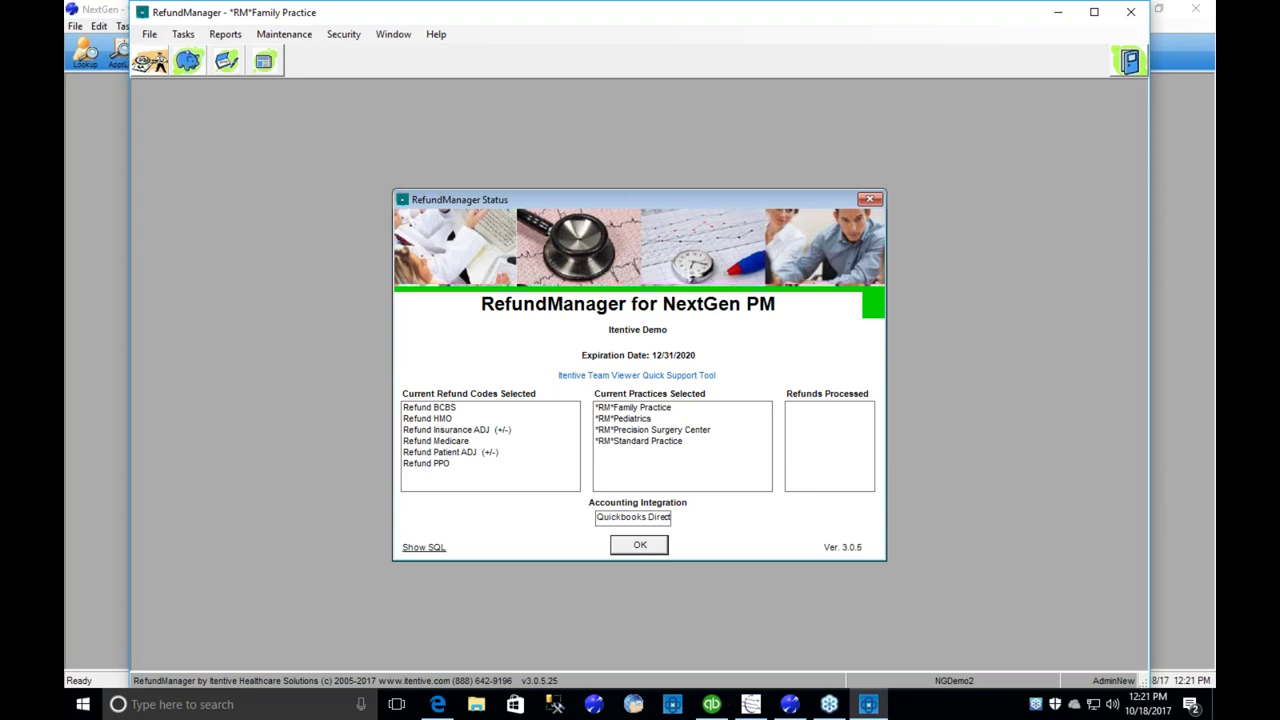
{"action": "key", "text": "Return"}
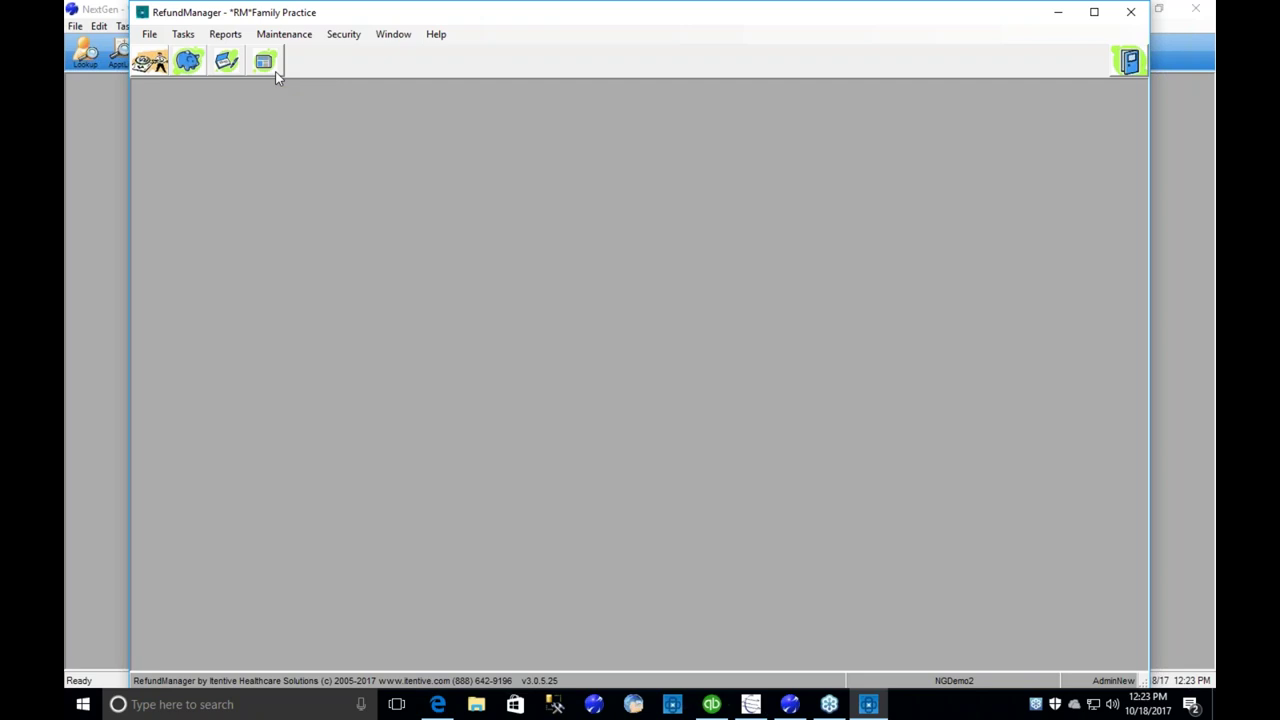
- Open an enlarged Credit Scout window and search for credits using the current filters
{"action": "left_click", "coordinate": [154, 63]}
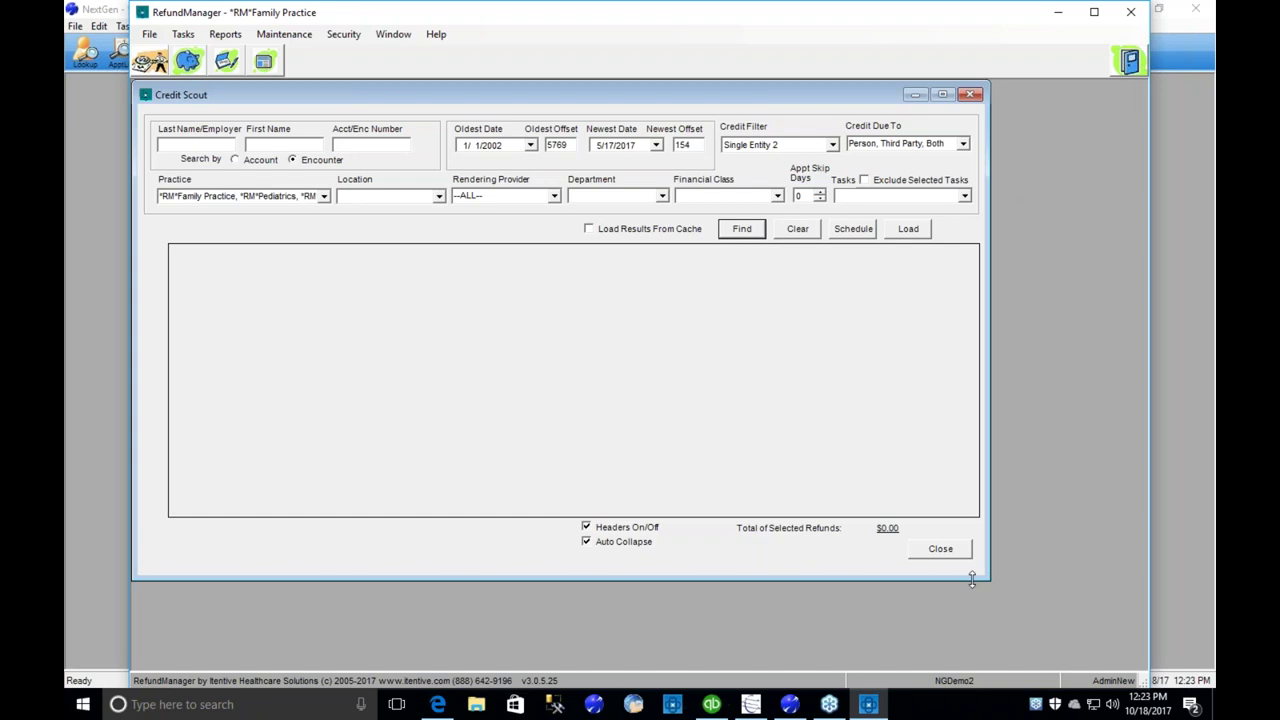
{"action": "left_click_drag", "start_coordinate": [971, 580], "coordinate": [1095, 636]}
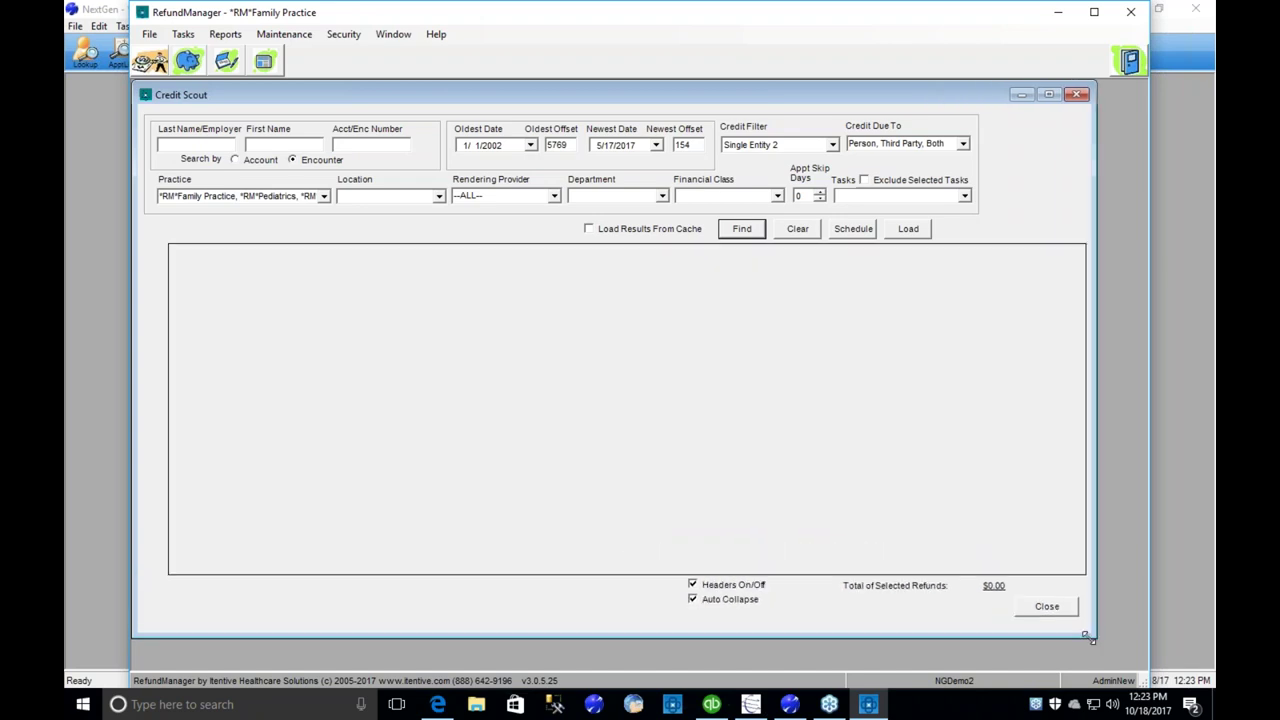
{"action": "left_click", "coordinate": [750, 230]}
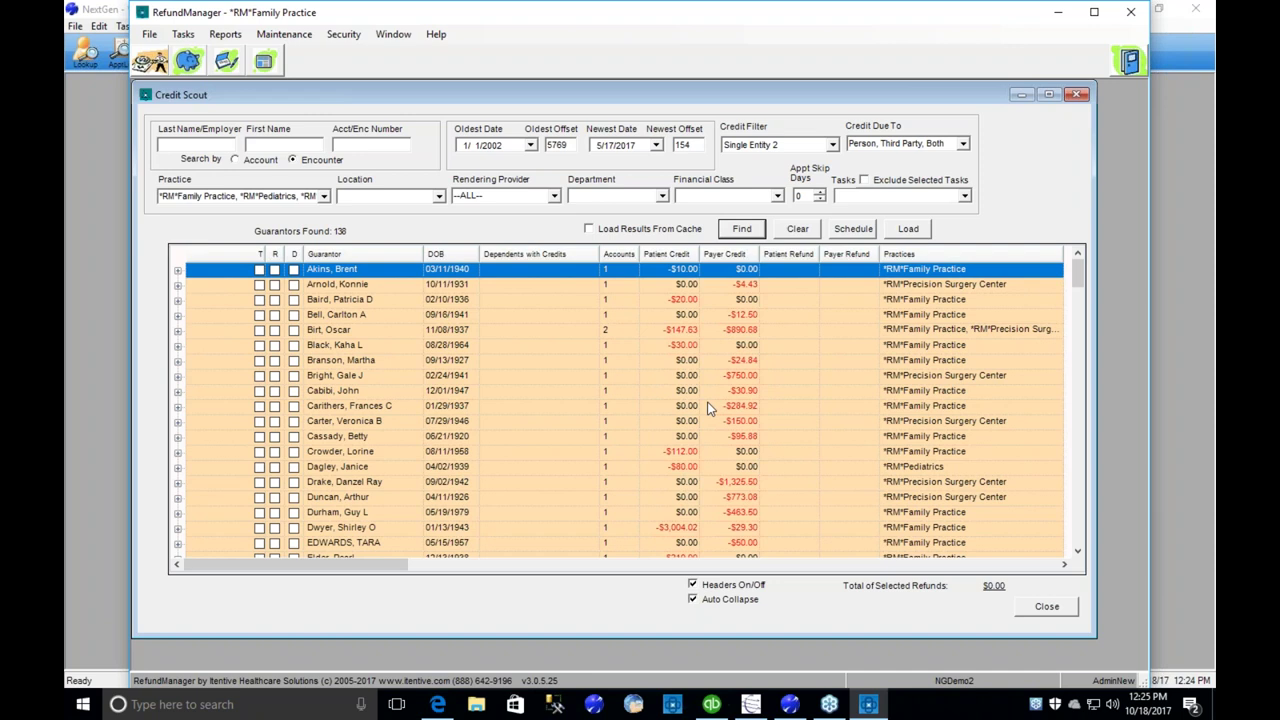
- Browse the found guarantors and expand the one in Family Practice with a $123.00 patient credit
{"action": "left_click", "coordinate": [340, 332]}
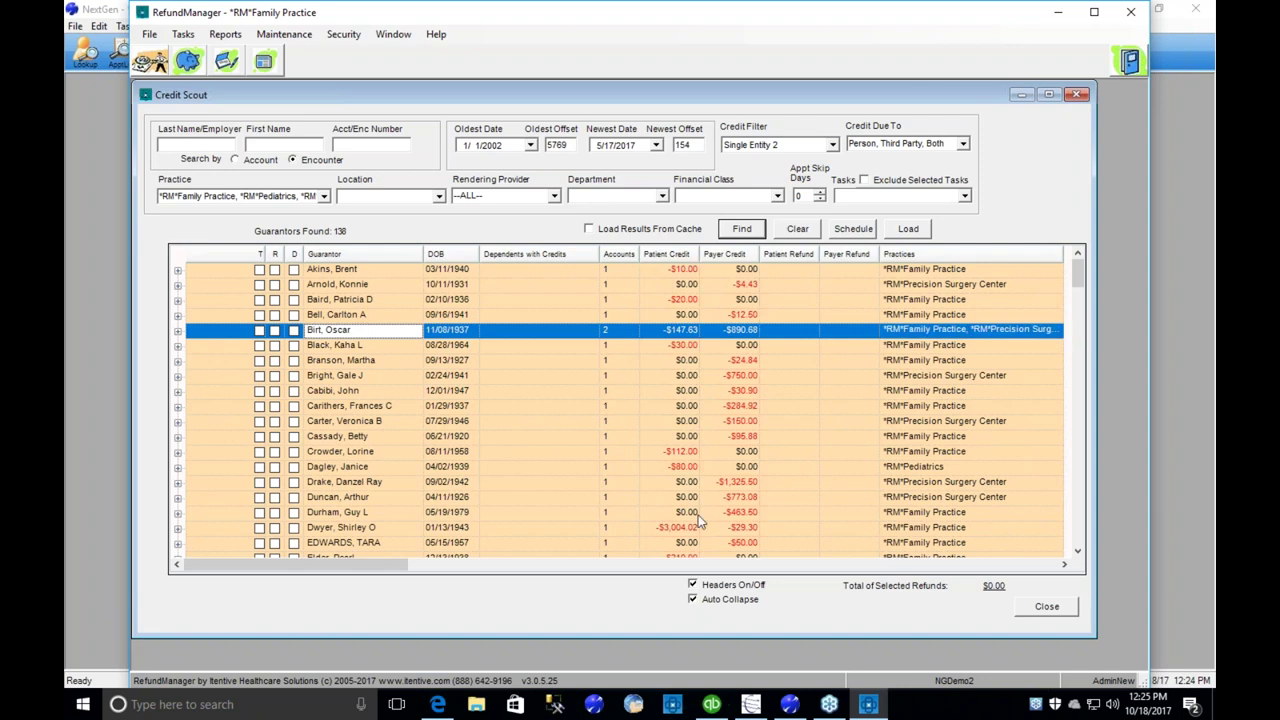
{"action": "left_click", "coordinate": [1080, 517]}
{"action": "left_click", "coordinate": [1080, 517]}
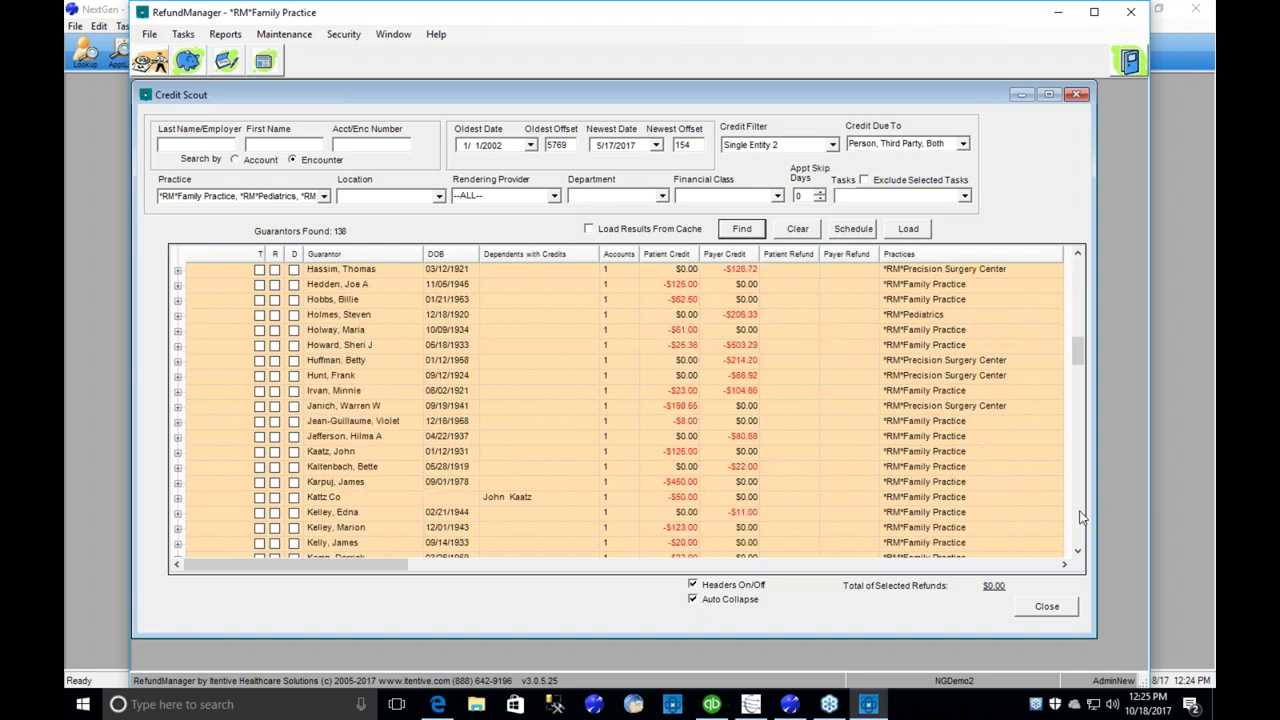
{"action": "left_click", "coordinate": [1080, 517]}
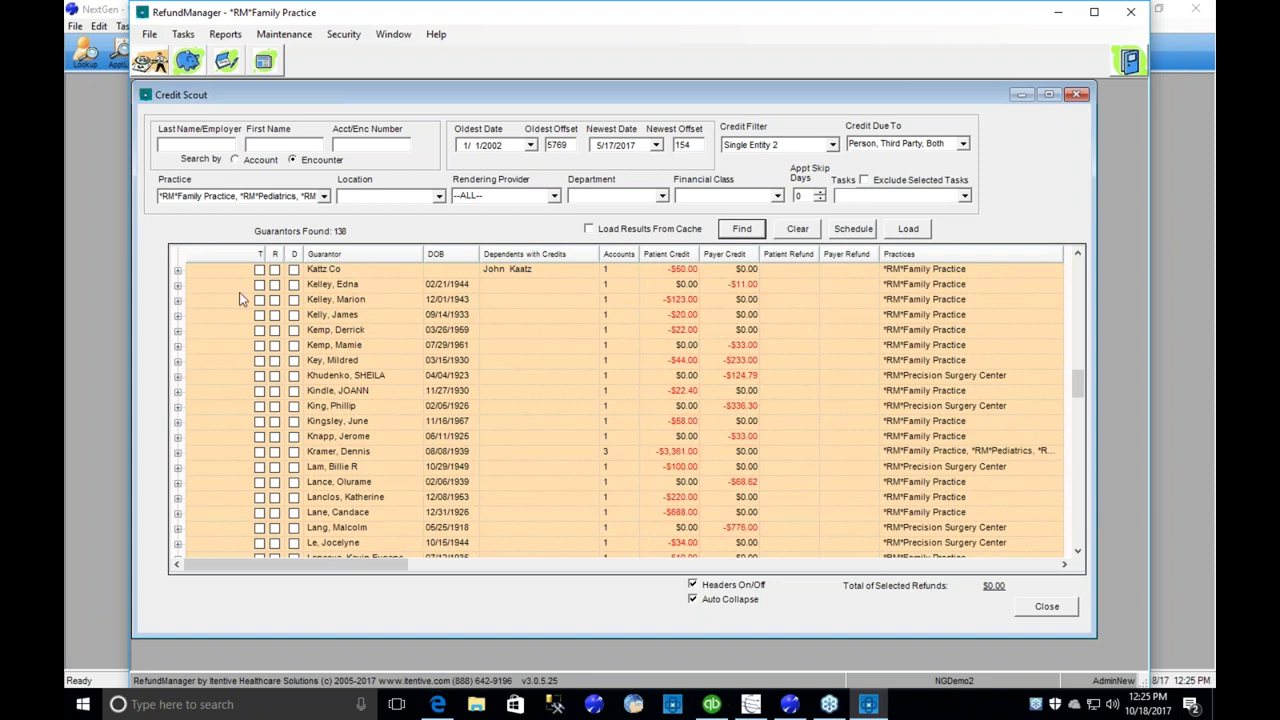
{"action": "left_click", "coordinate": [362, 304]}
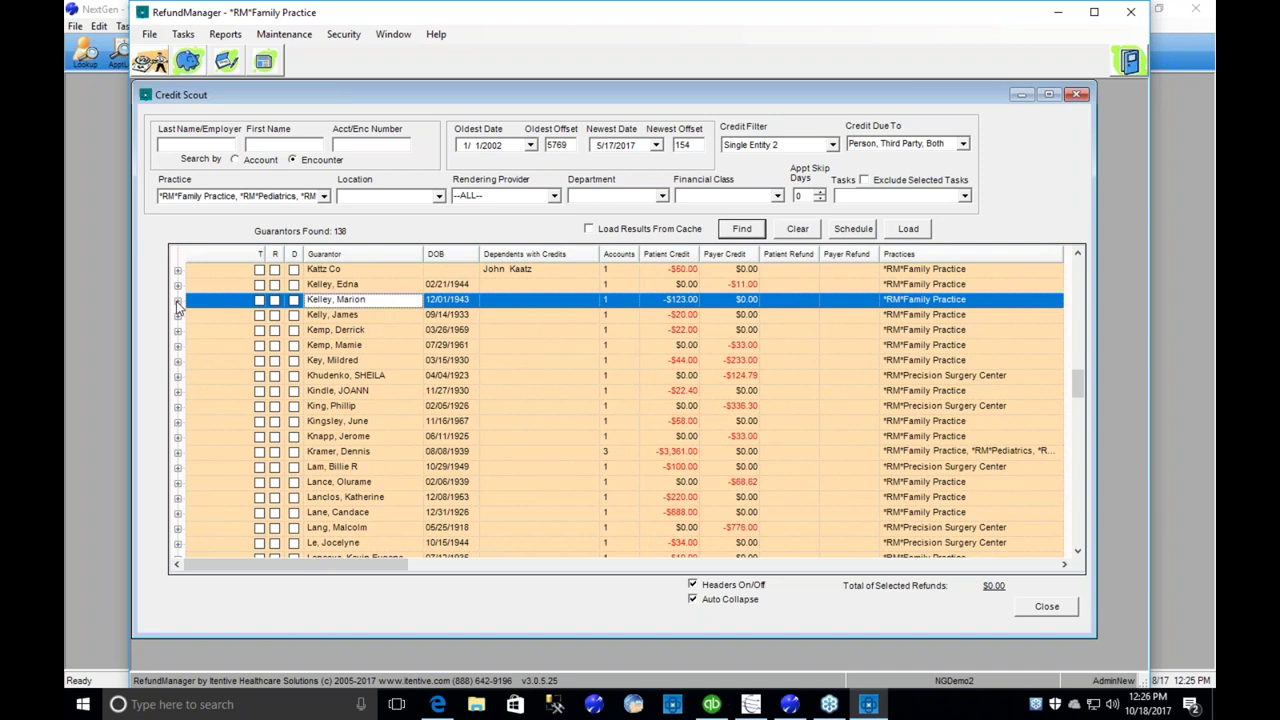
{"action": "left_click", "coordinate": [177, 302]}
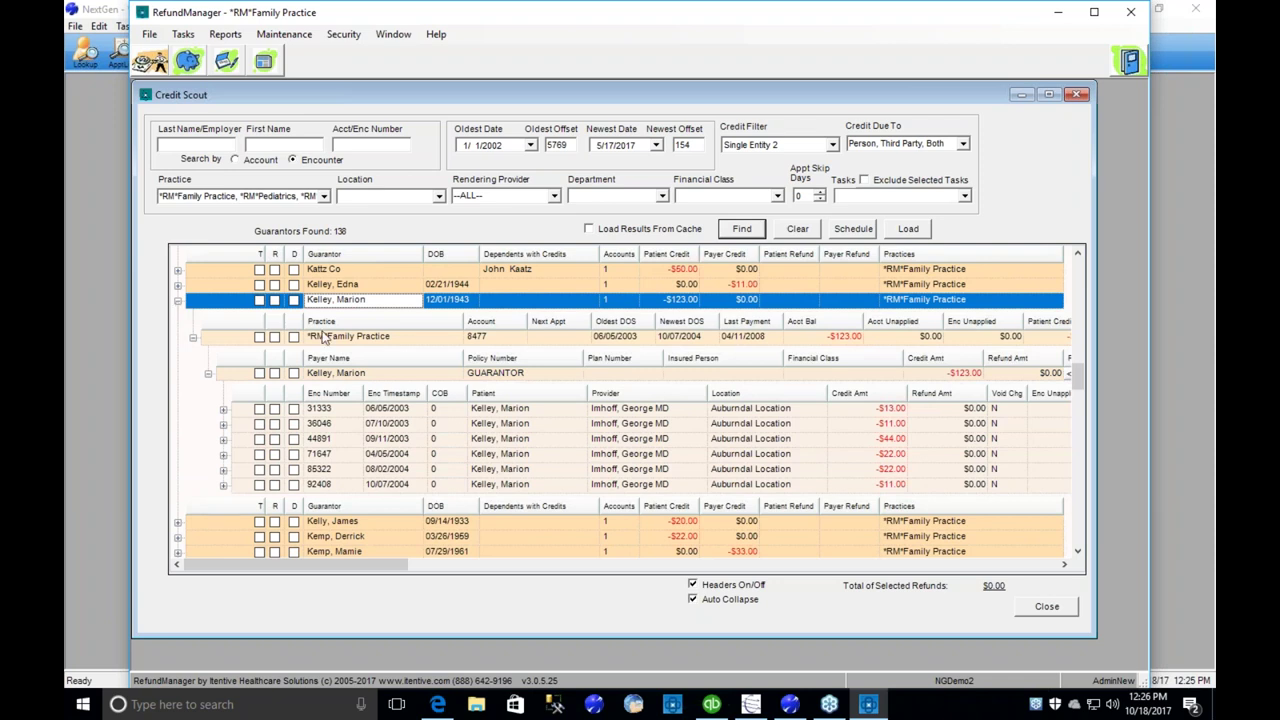
- Examine that guarantor's practice, payer and encounter rows, and expand the 09/11/2003 encounter down to its charge
{"action": "left_click", "coordinate": [391, 340]}
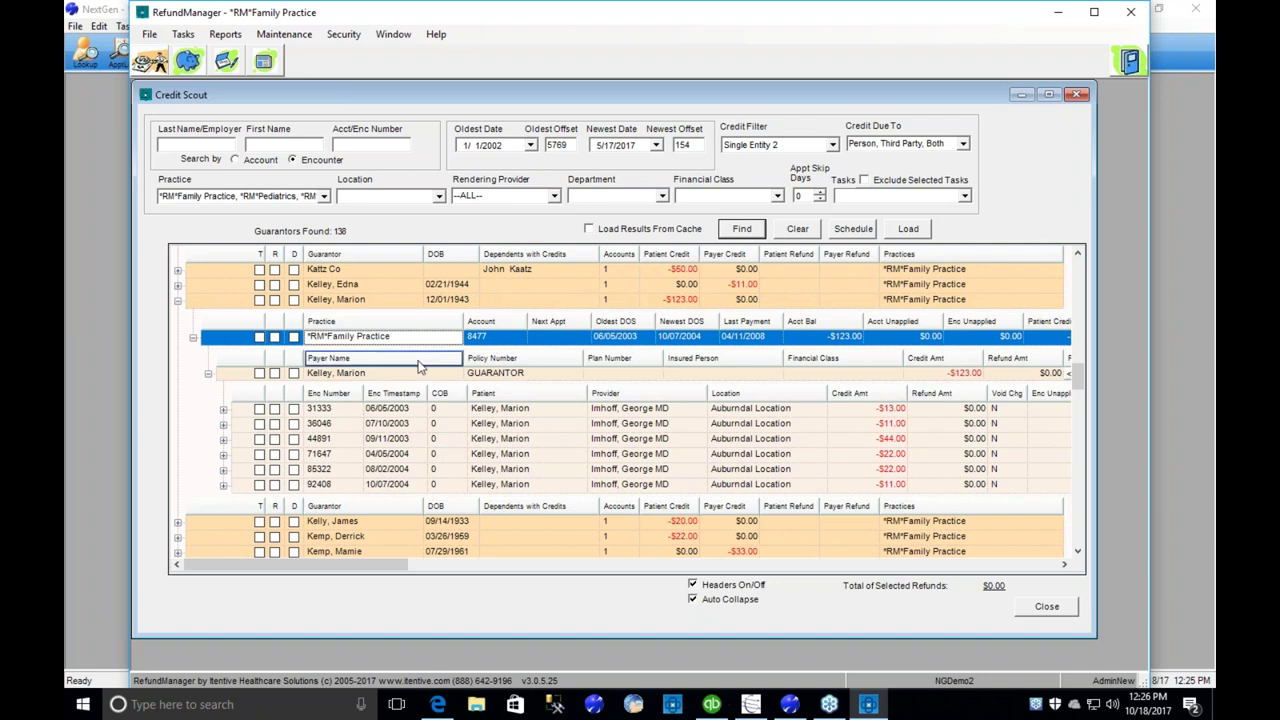
{"action": "left_click", "coordinate": [419, 377]}
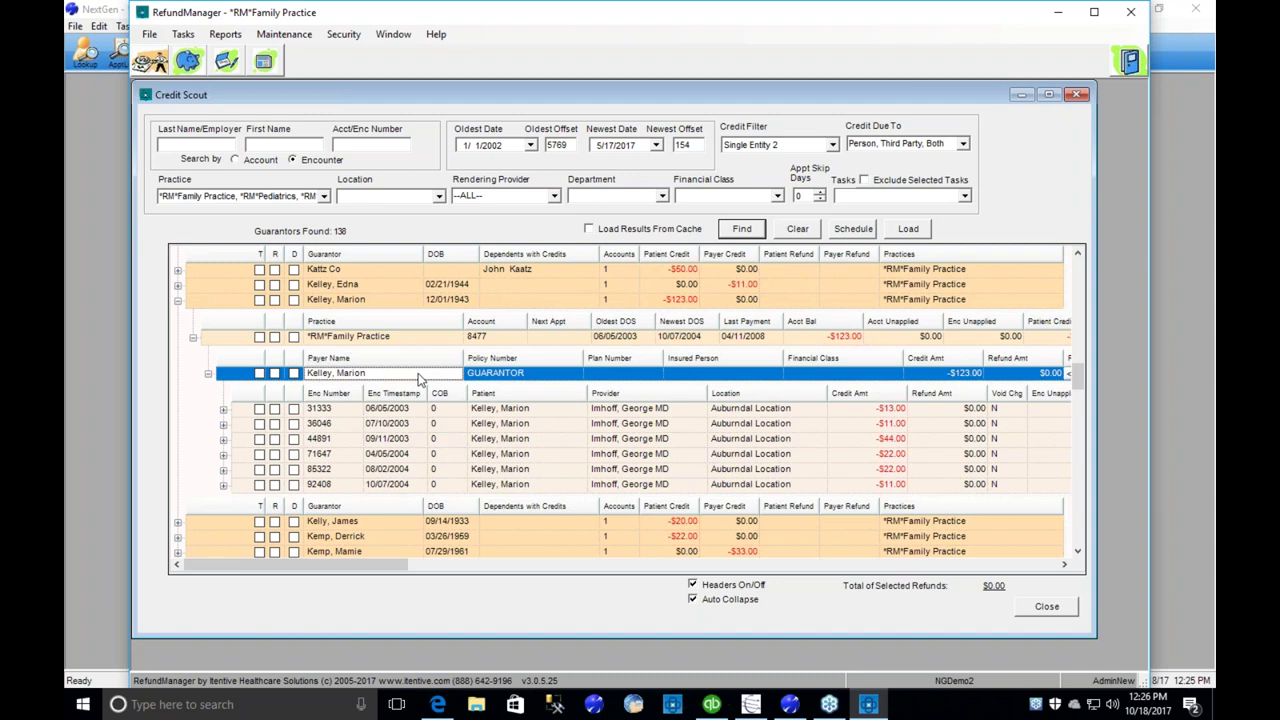
{"action": "left_click", "coordinate": [346, 412]}
{"action": "left_click", "coordinate": [341, 439]}
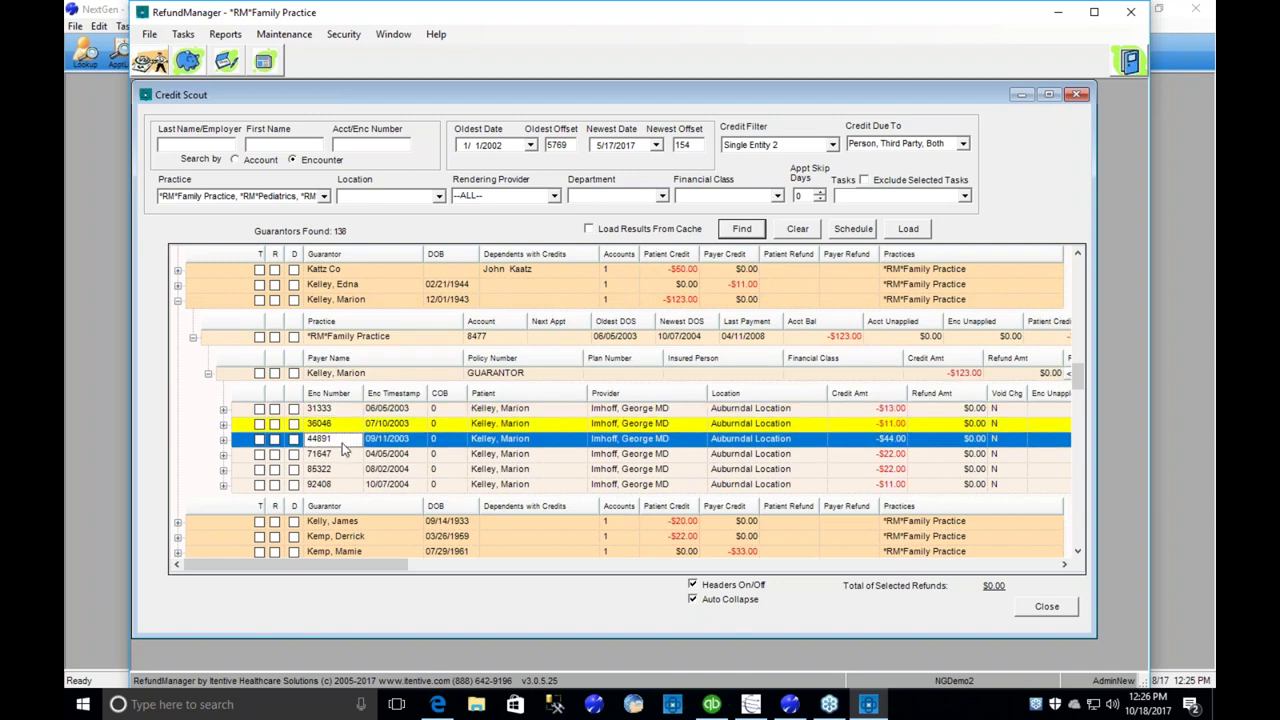
{"action": "left_click", "coordinate": [224, 441]}
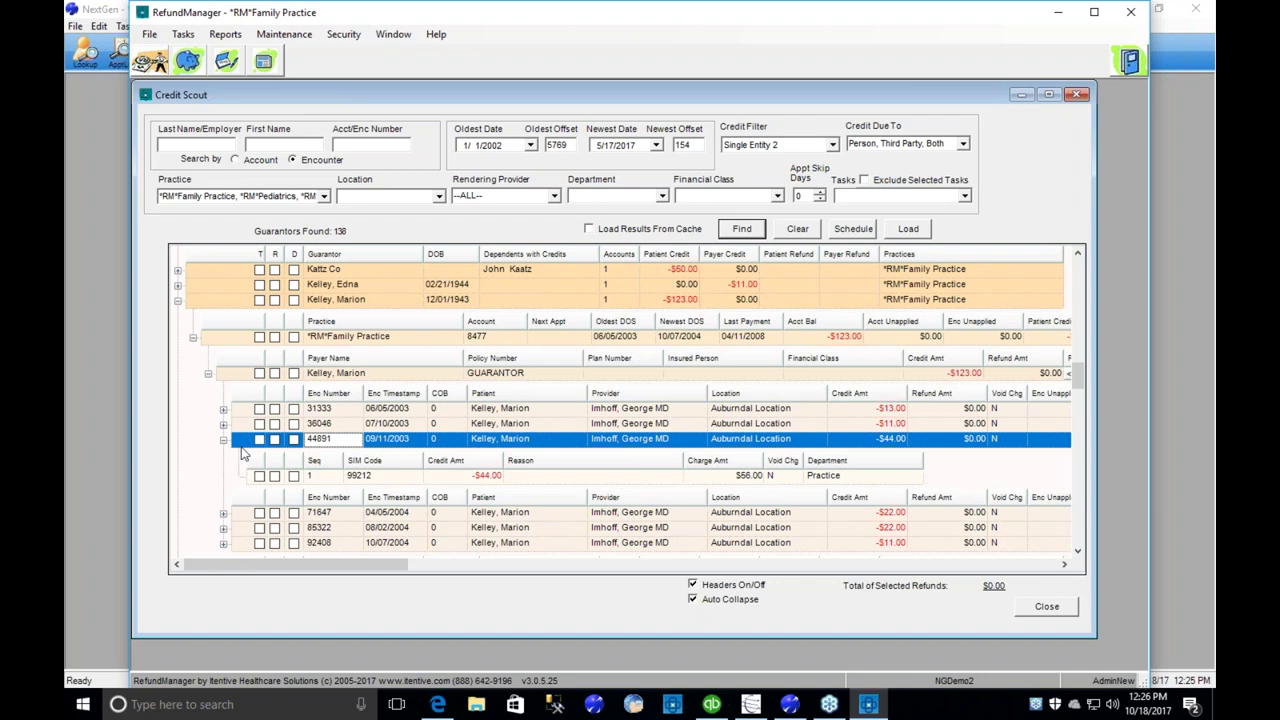
- Mark the 99212 charge and the guarantor's remaining credits for refund, and clear that refund selection again
{"action": "left_click", "coordinate": [275, 476]}
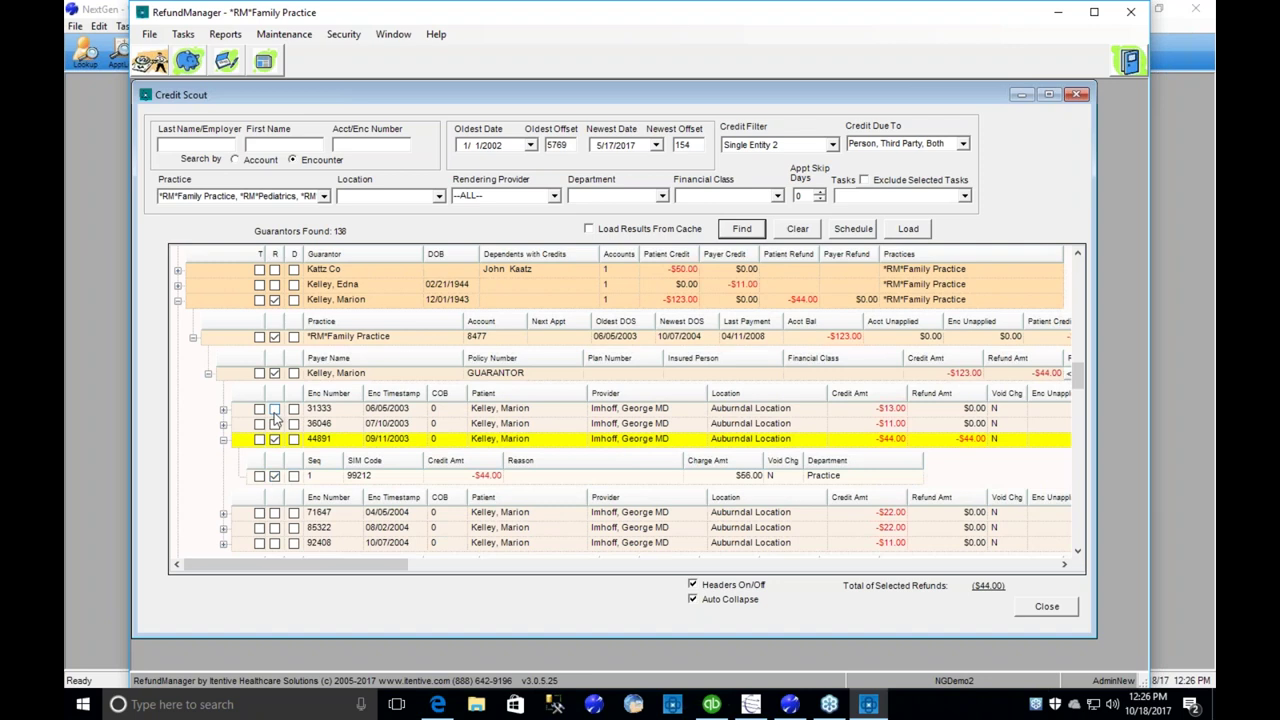
{"action": "left_click", "coordinate": [275, 300]}
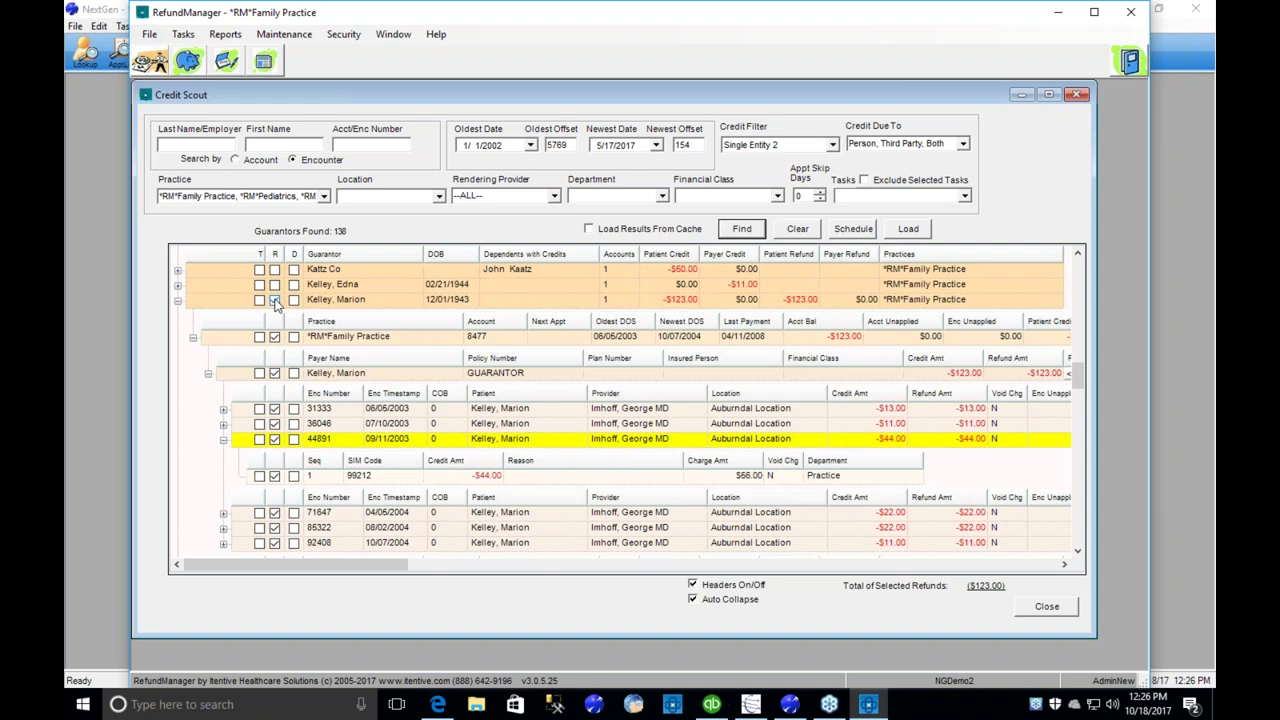
{"action": "left_click", "coordinate": [258, 256]}
{"action": "right_click", "coordinate": [366, 343]}
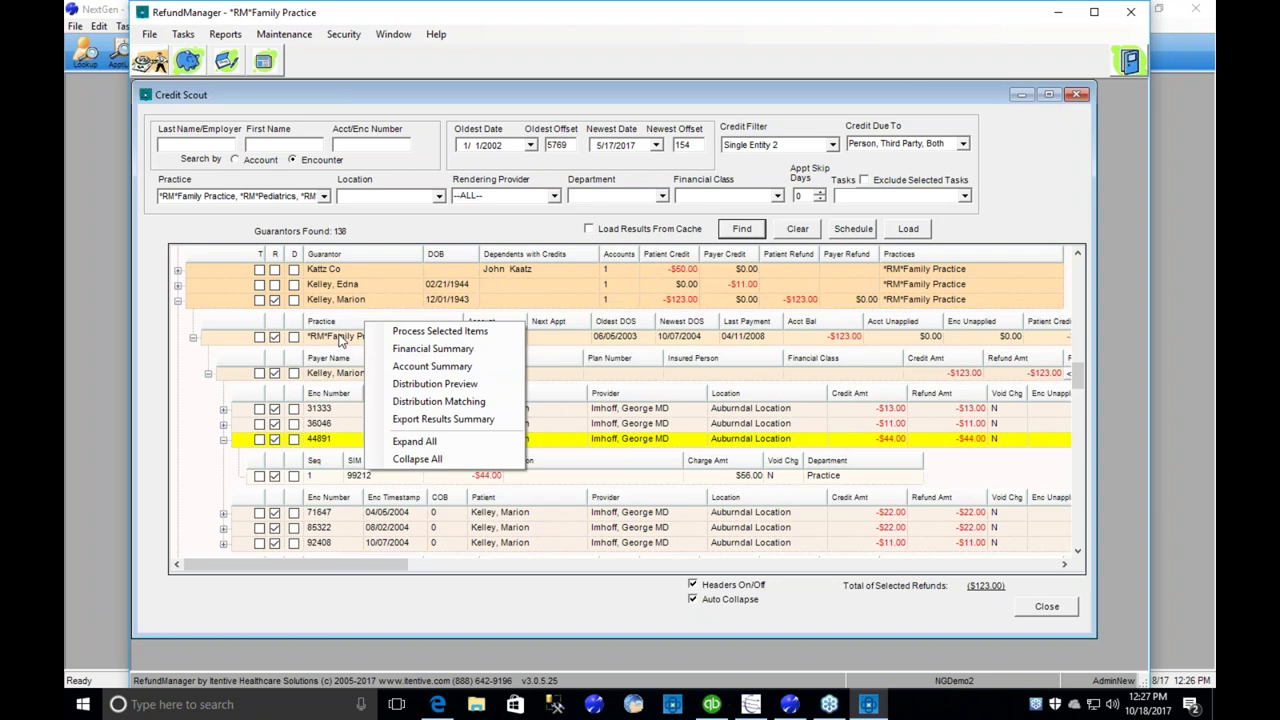
{"action": "left_click", "coordinate": [259, 300]}
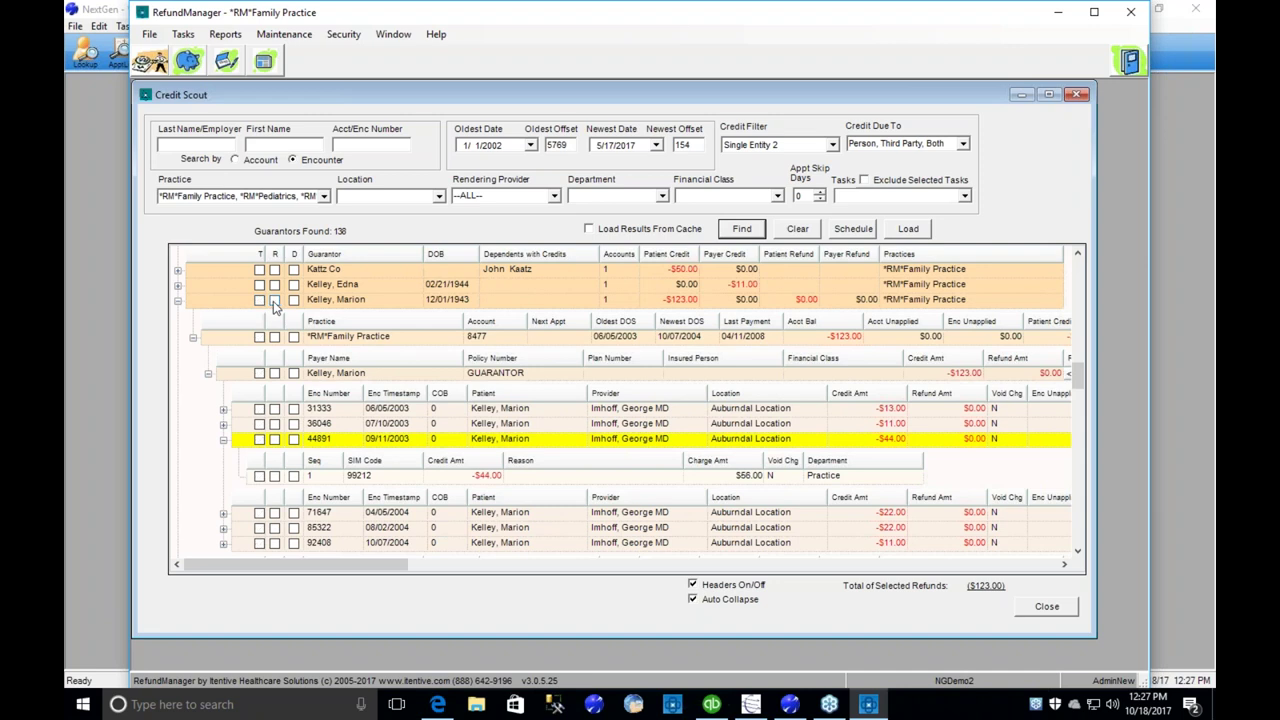
- Collapse the 09/11/2003 encounter and mark all of the guarantor's encounter credits for refund
{"action": "left_click", "coordinate": [223, 441]}
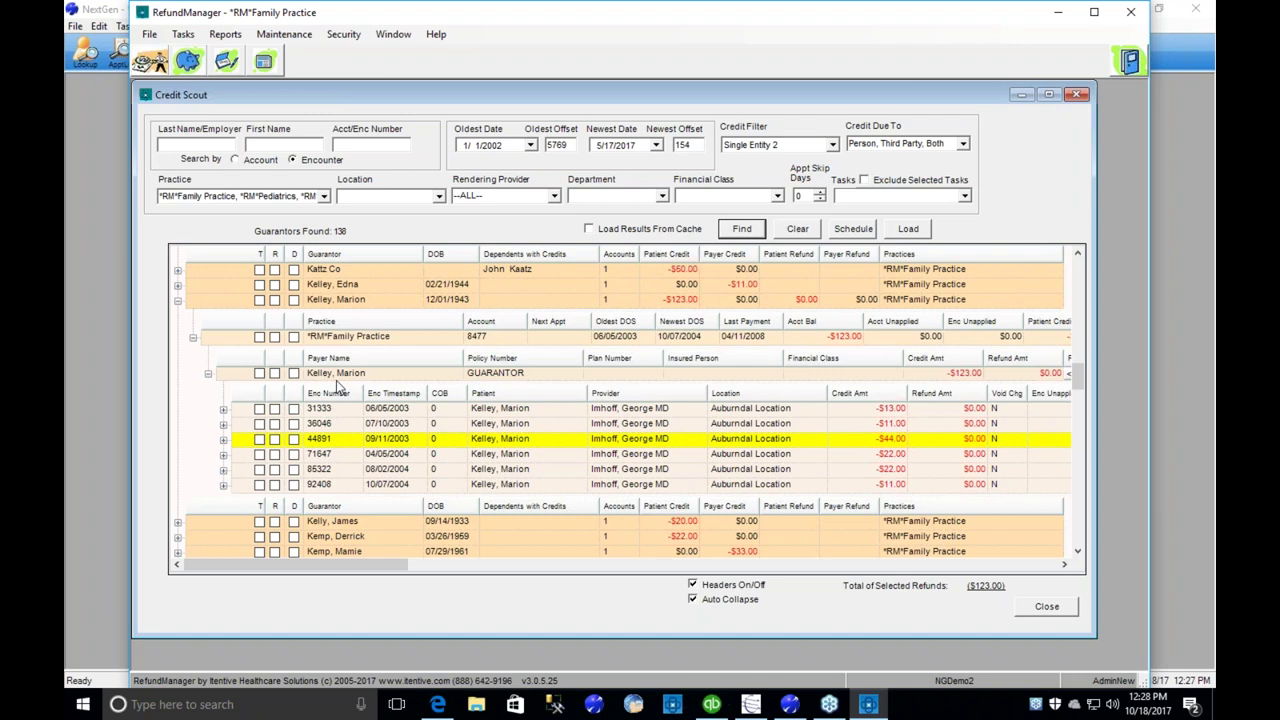
{"action": "left_click", "coordinate": [276, 300]}
{"action": "left_click", "coordinate": [276, 300]}
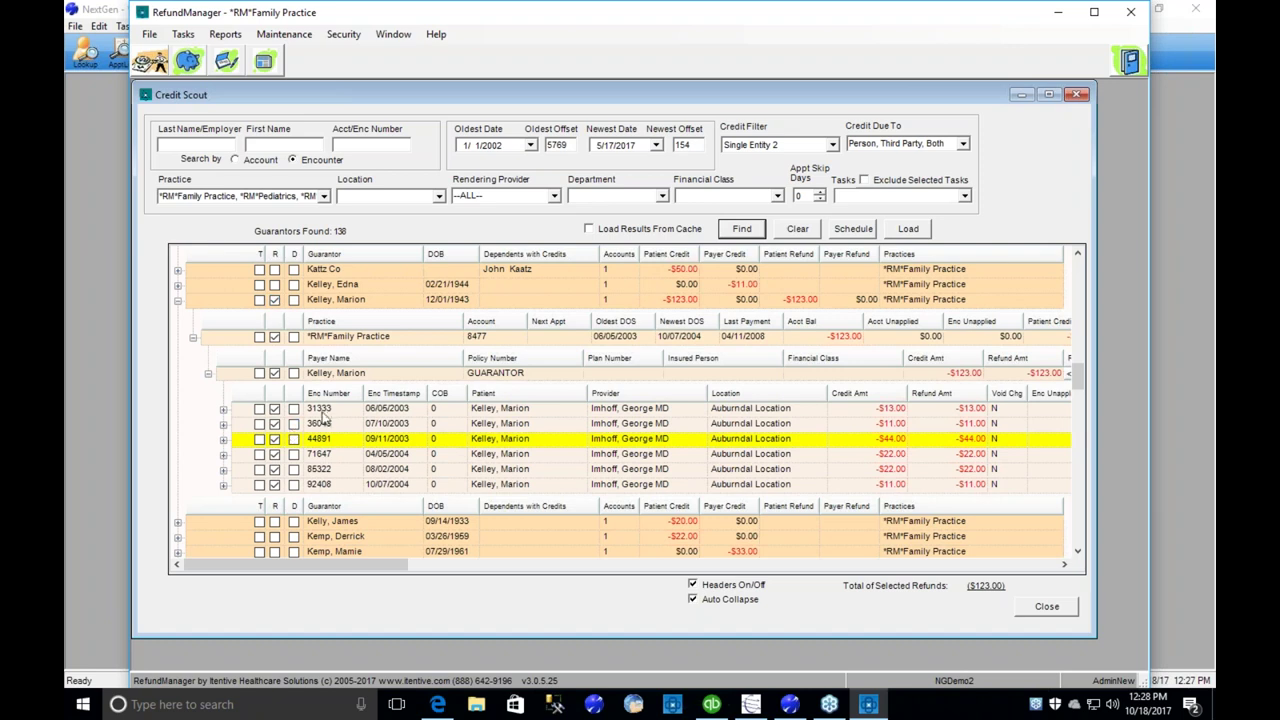
- Expand the Family Practice guarantor who has both a $44.00 patient credit and a $233.00 payer credit
{"action": "scroll", "coordinate": [336, 427], "scroll_direction": "down", "scroll_amount": 2}
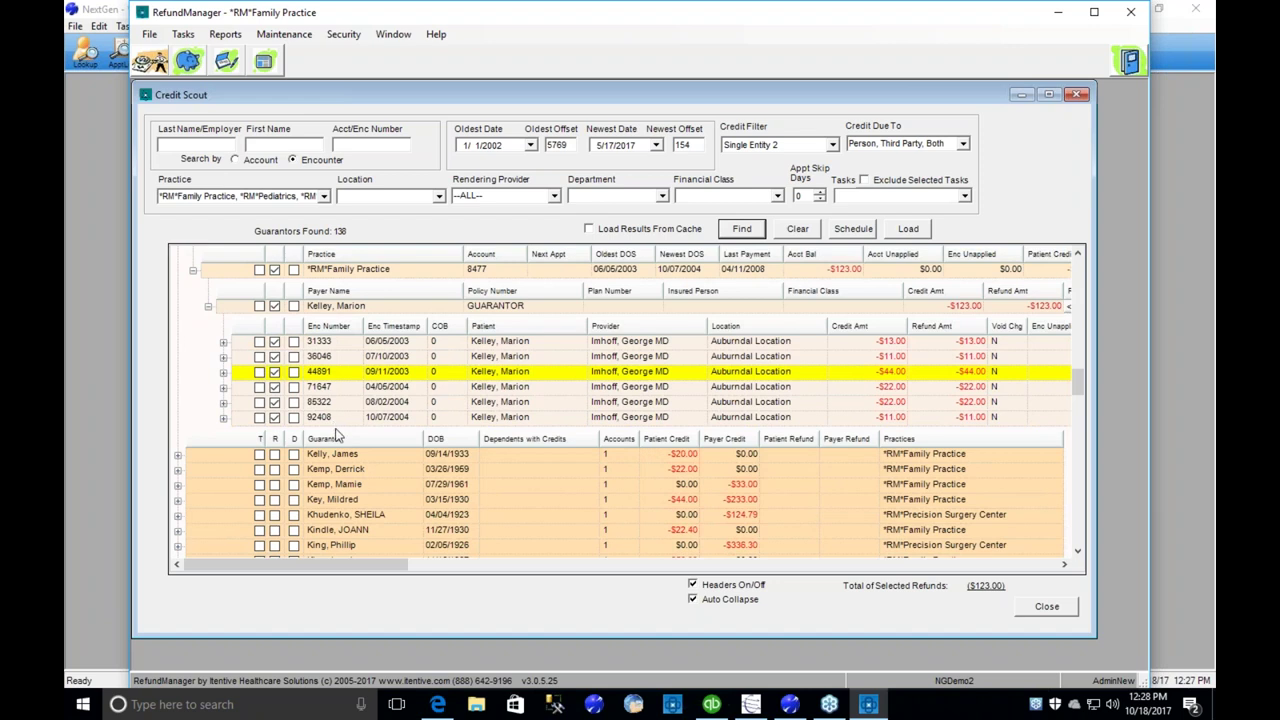
{"action": "scroll", "coordinate": [343, 410], "scroll_direction": "up", "scroll_amount": 2}
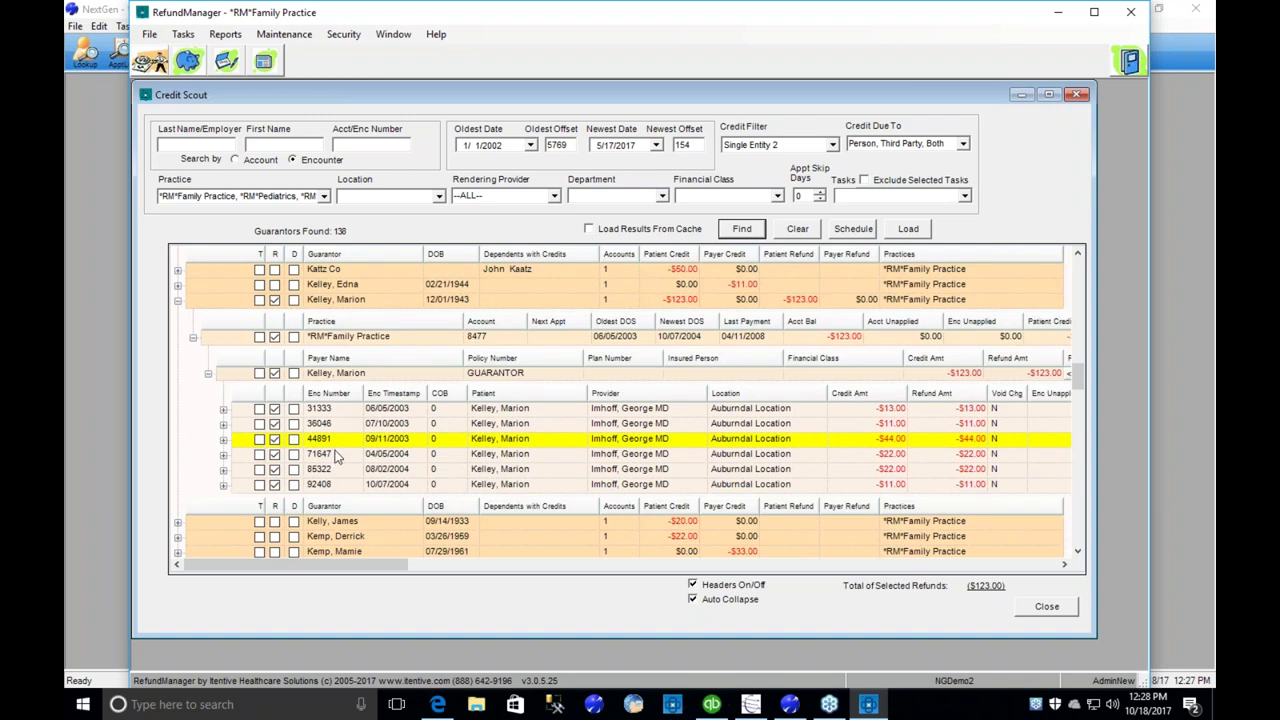
{"action": "scroll", "coordinate": [338, 455], "scroll_direction": "down", "scroll_amount": 1}
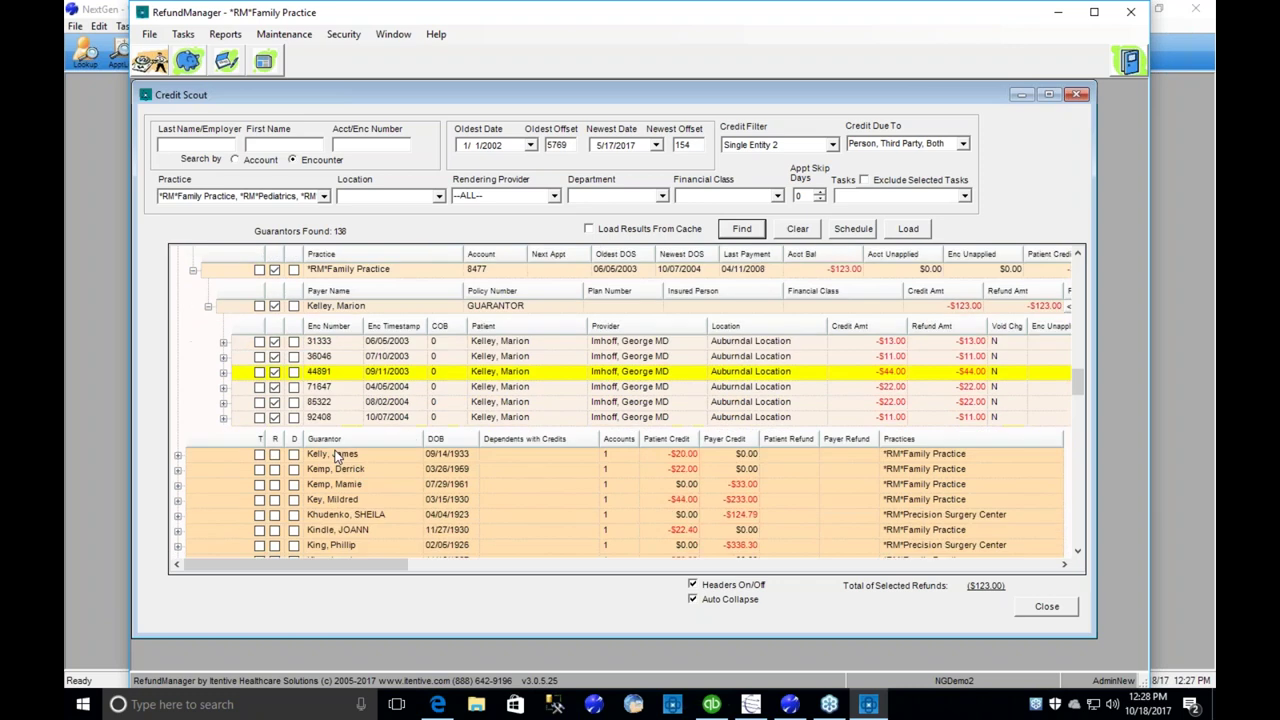
{"action": "scroll", "coordinate": [338, 455], "scroll_direction": "down", "scroll_amount": 2}
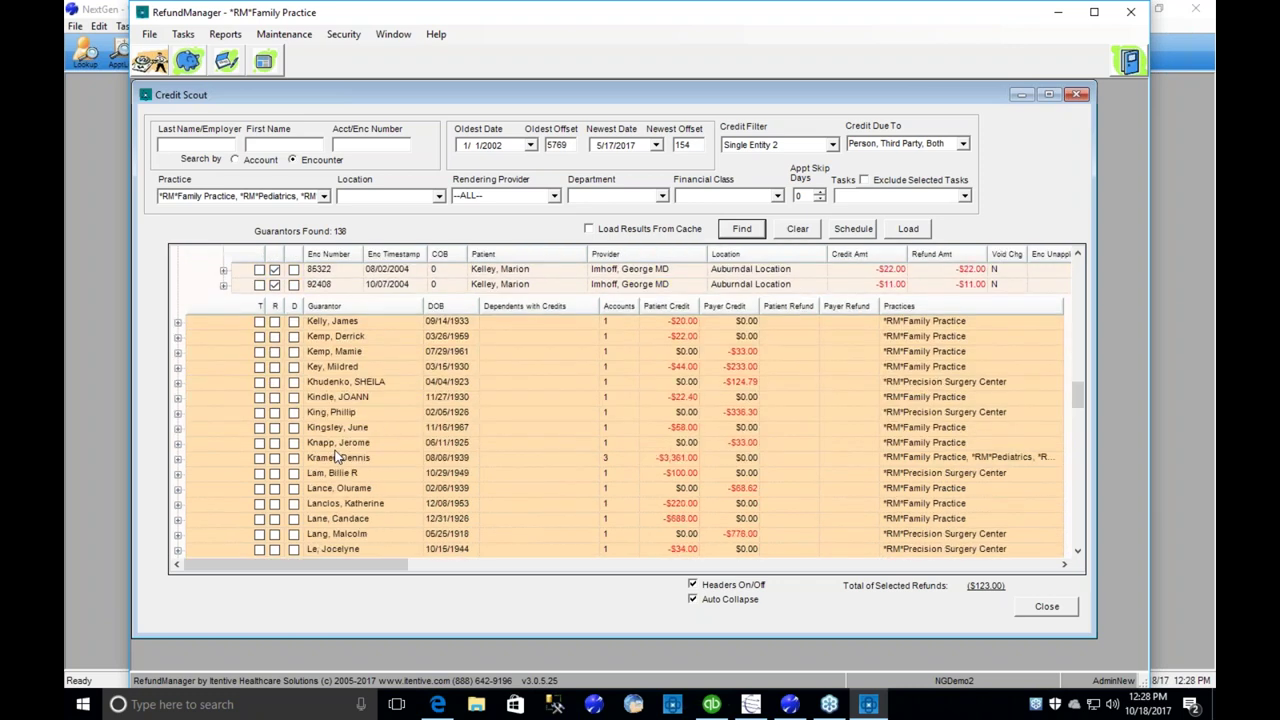
{"action": "left_click", "coordinate": [338, 368]}
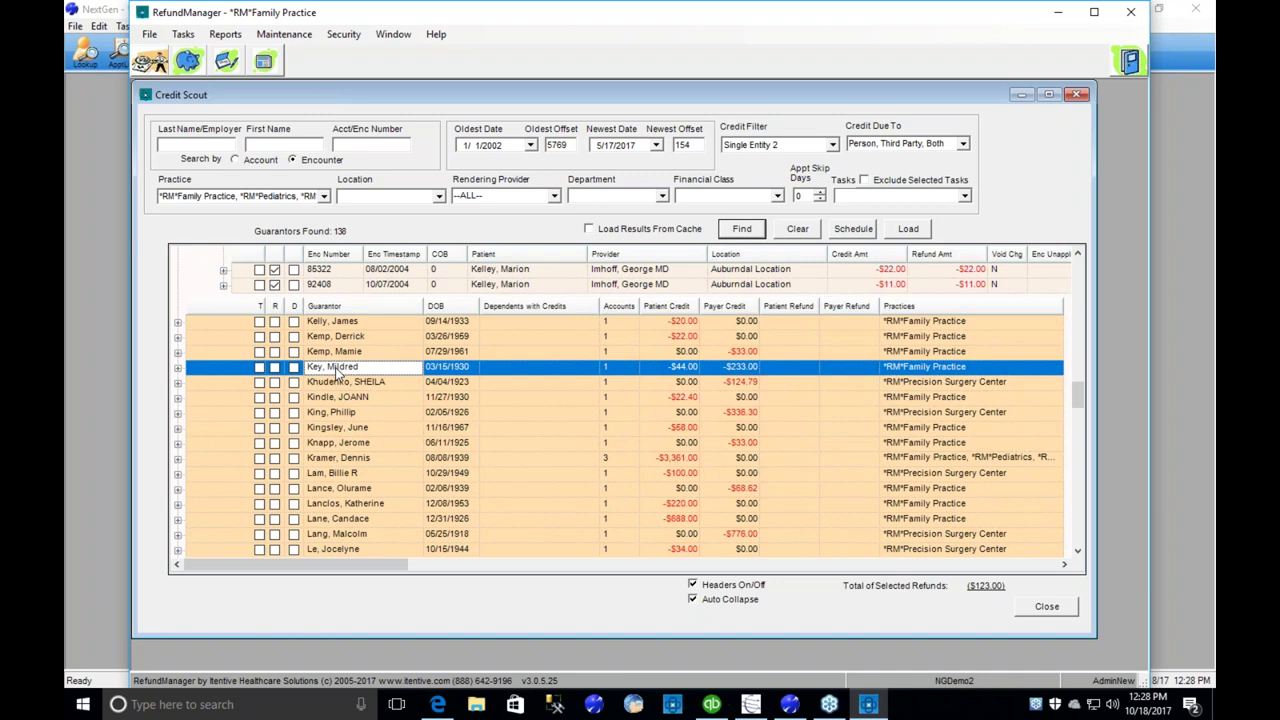
{"action": "left_click", "coordinate": [178, 368]}
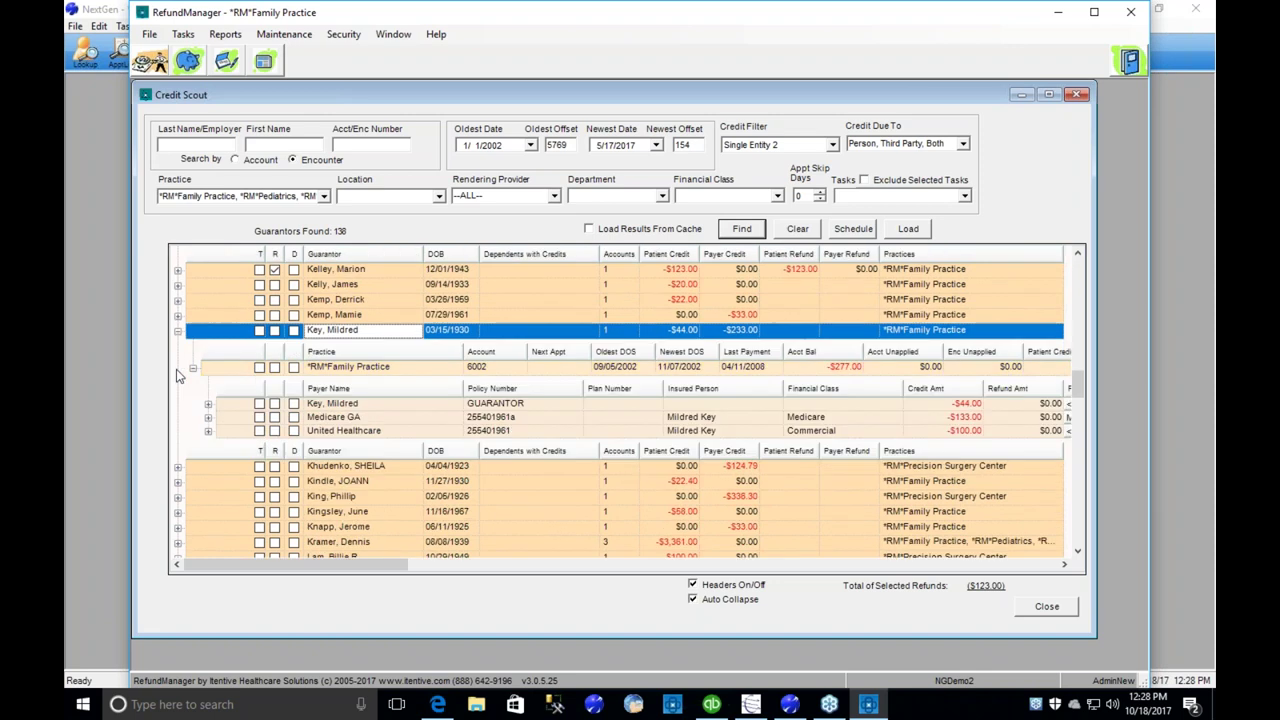
- Examine this guarantor's practice row and the guarantor, Medicare GA and United Healthcare payer rows
{"action": "left_click", "coordinate": [340, 369]}
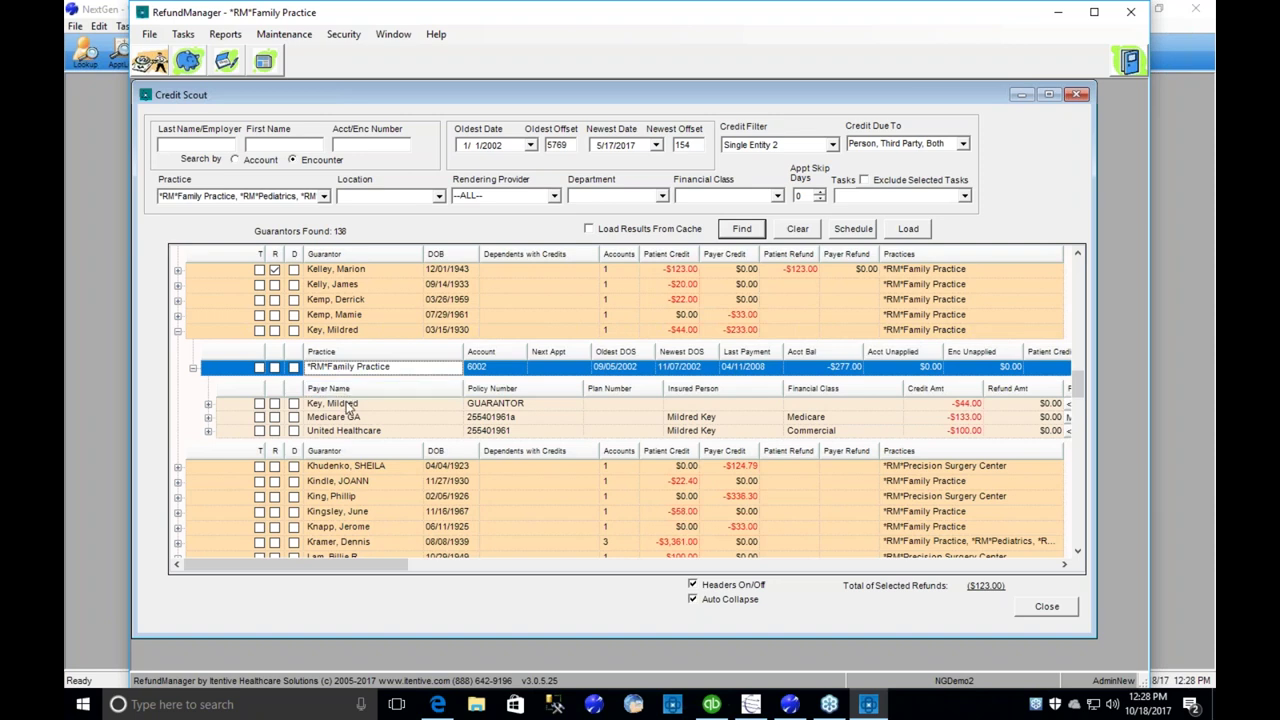
{"action": "left_click", "coordinate": [348, 404]}
{"action": "left_click", "coordinate": [348, 417]}
{"action": "left_click", "coordinate": [348, 431]}
{"action": "left_click", "coordinate": [347, 420]}
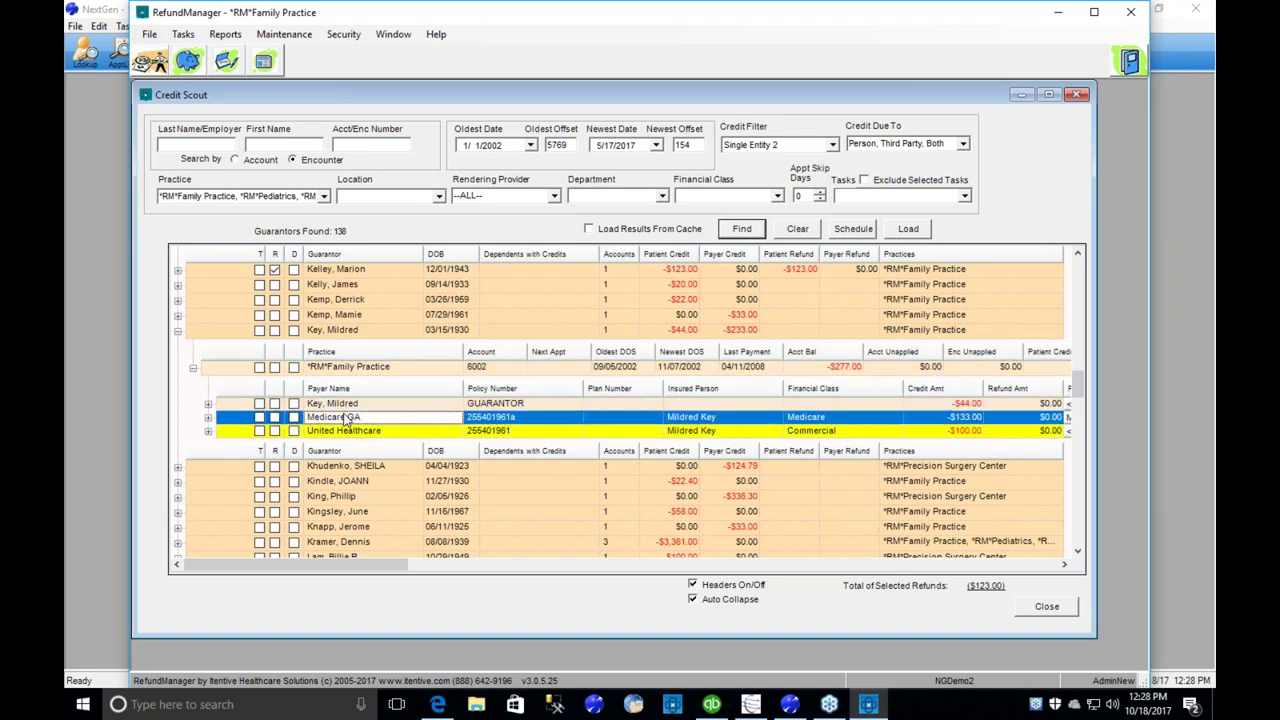
{"action": "key", "text": "Up"}
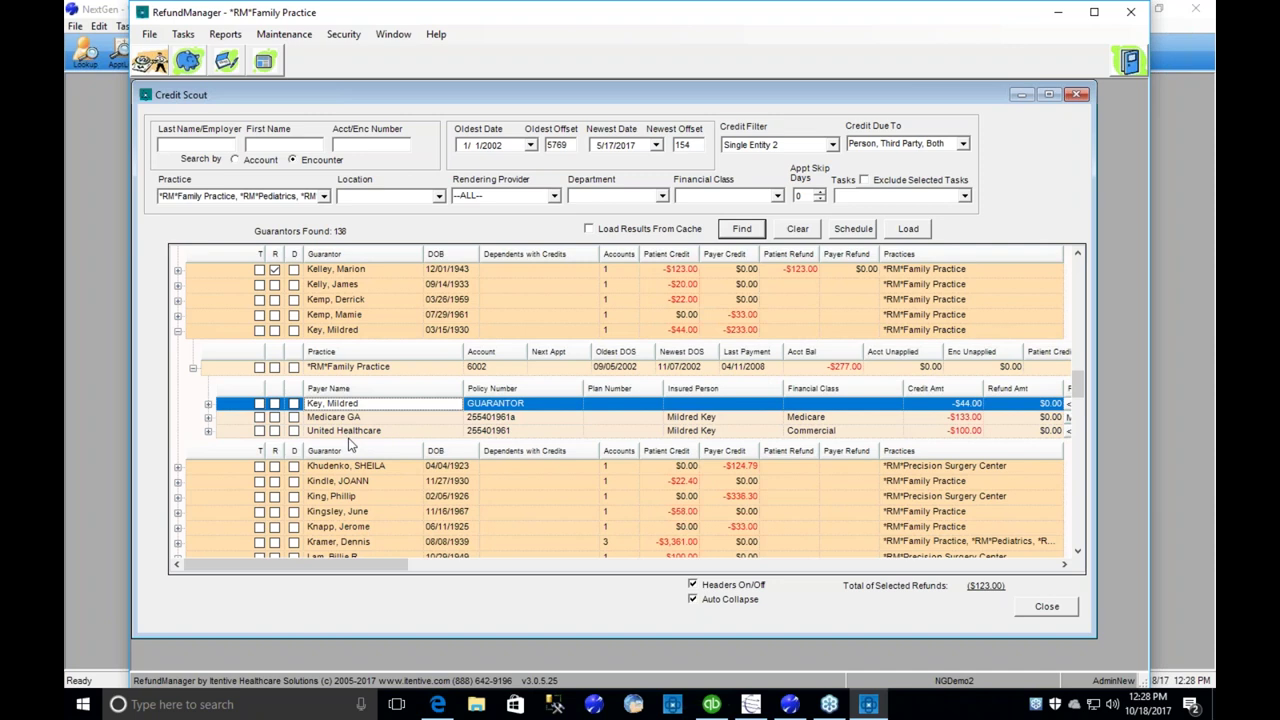
- Expand the United Healthcare and Medicare GA payers and inspect the two Medicare GA encounters
{"action": "left_click", "coordinate": [208, 432]}
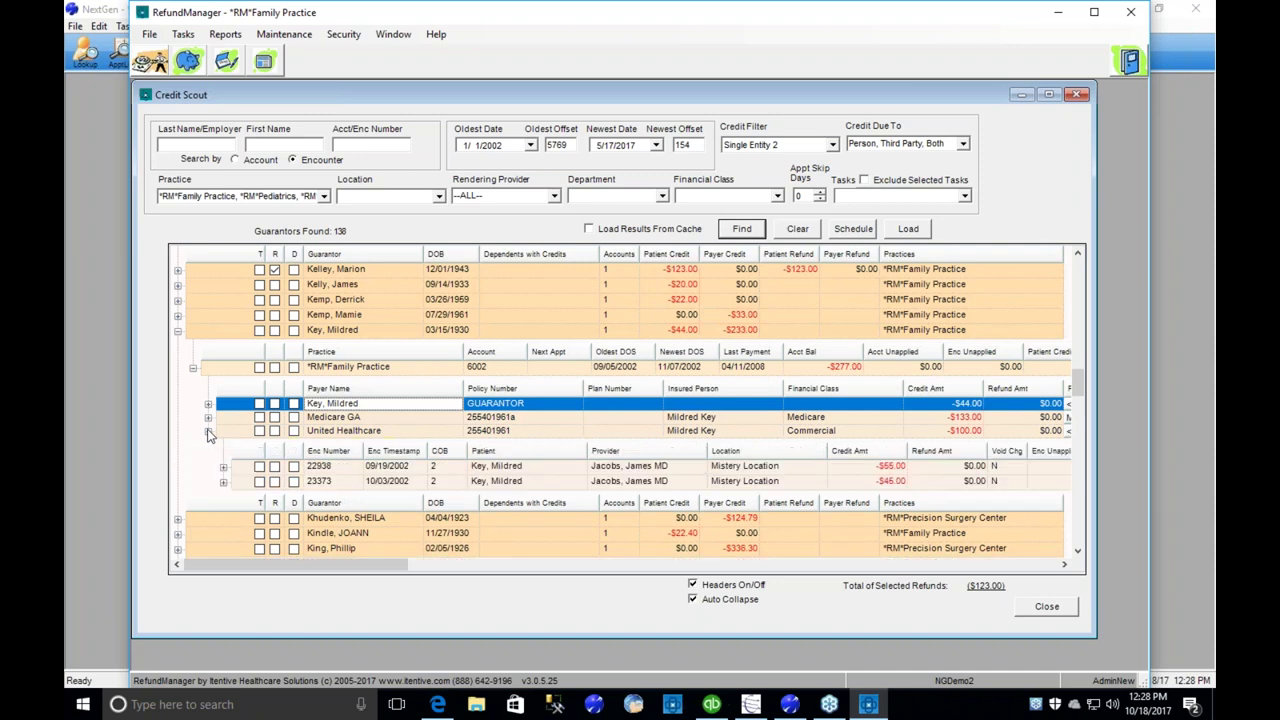
{"action": "left_click", "coordinate": [208, 418]}
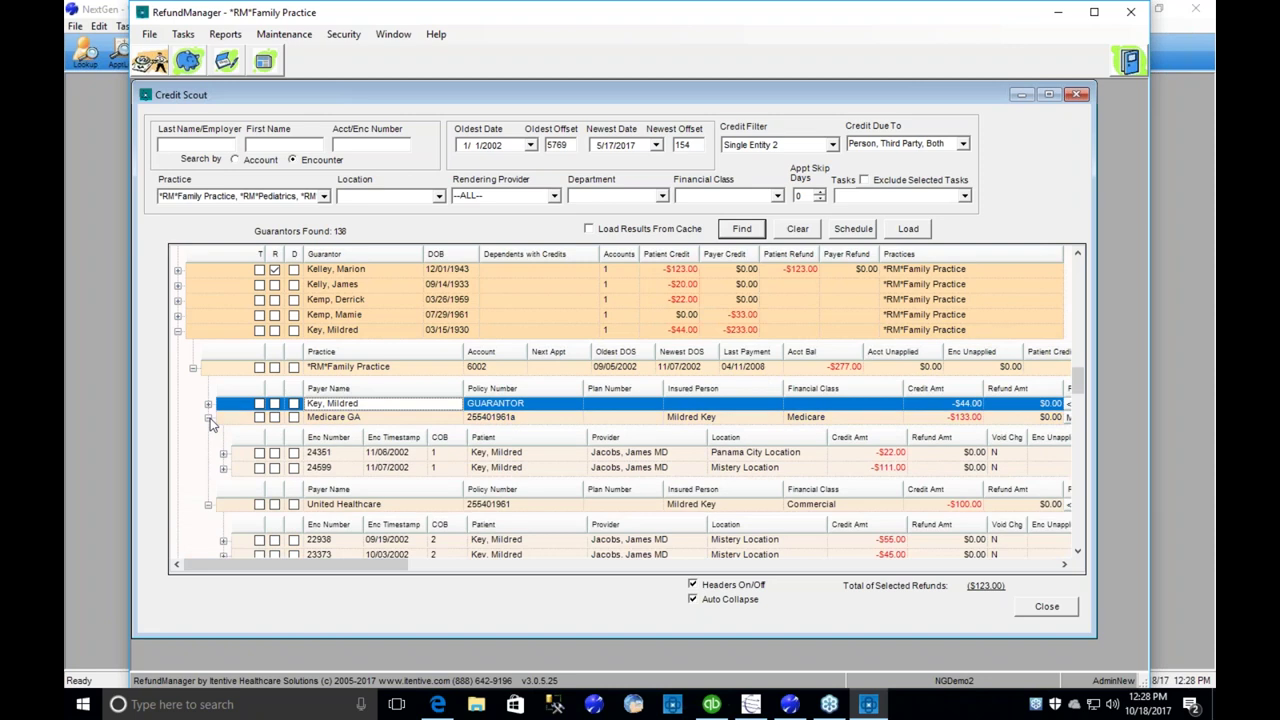
{"action": "scroll", "coordinate": [302, 428], "scroll_direction": "down", "scroll_amount": 1}
{"action": "left_click", "coordinate": [345, 408]}
{"action": "left_click", "coordinate": [343, 422]}
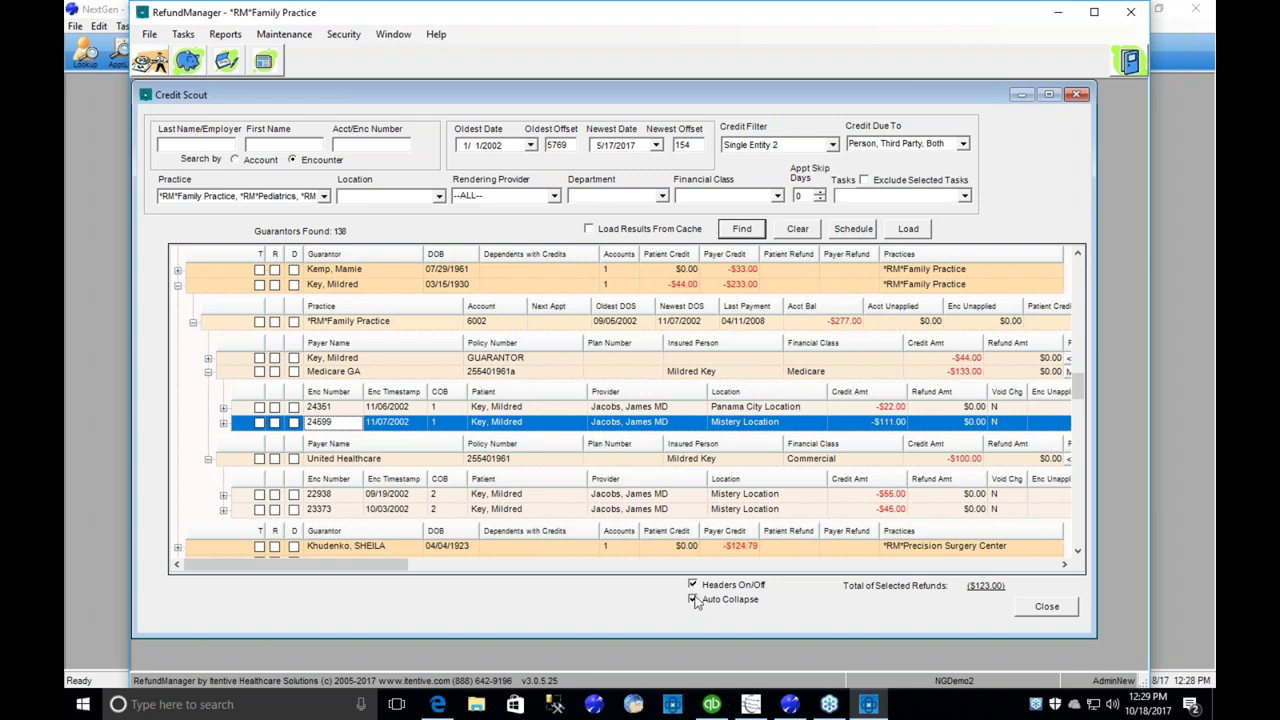
{"action": "left_click", "coordinate": [487, 409]}
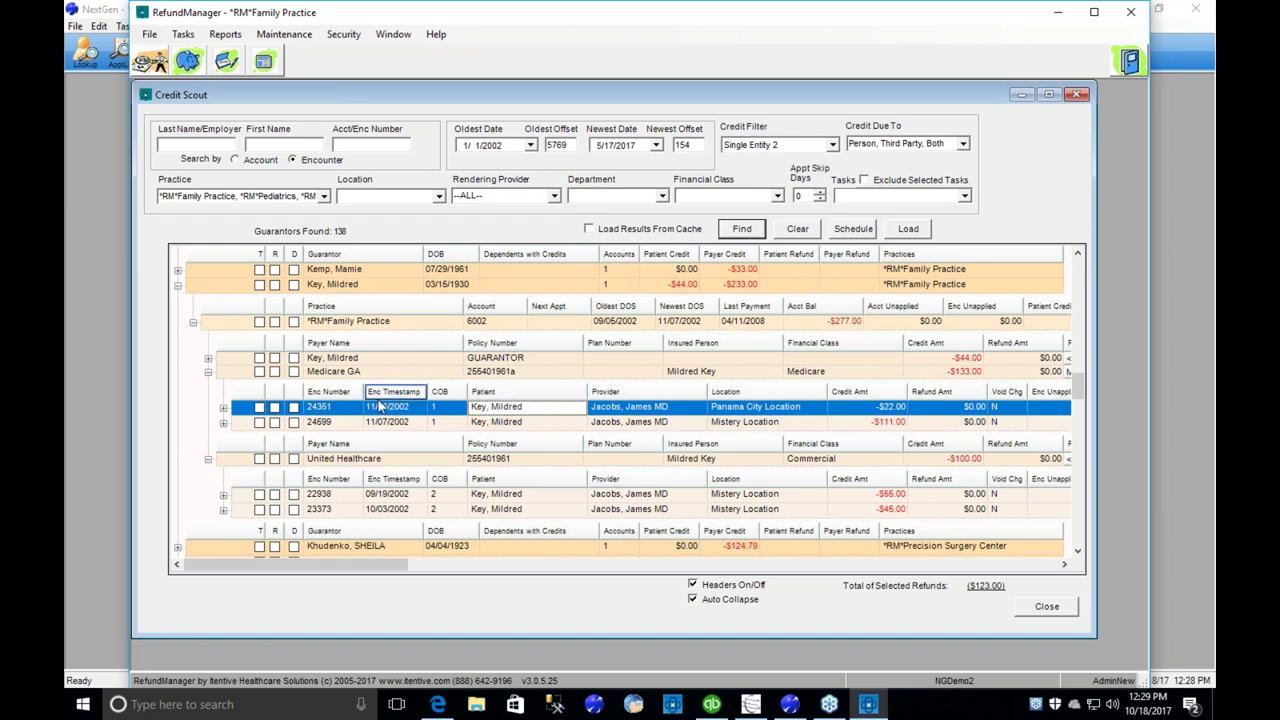
{"action": "left_click", "coordinate": [324, 411]}
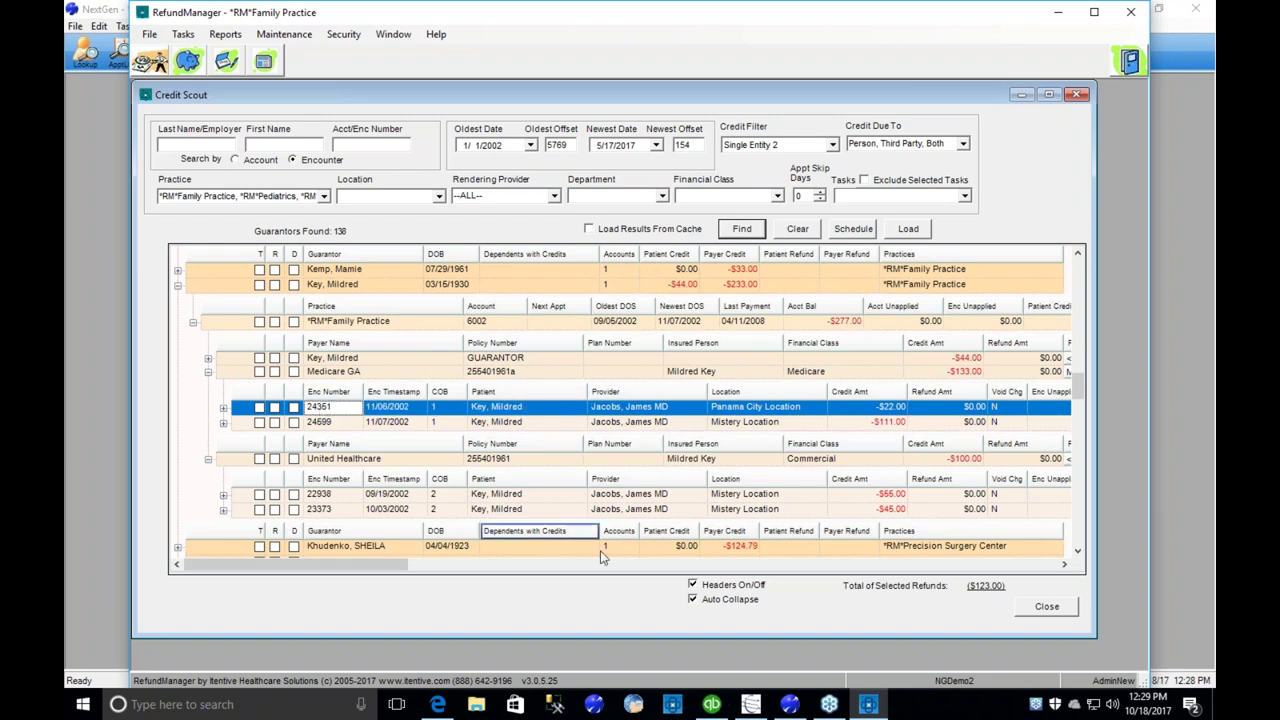
- Turn off the repeated column headers, expand the guarantor's own payer row, and inspect the guarantor, Medicare GA and United Healthcare rows
{"action": "left_click", "coordinate": [693, 586]}
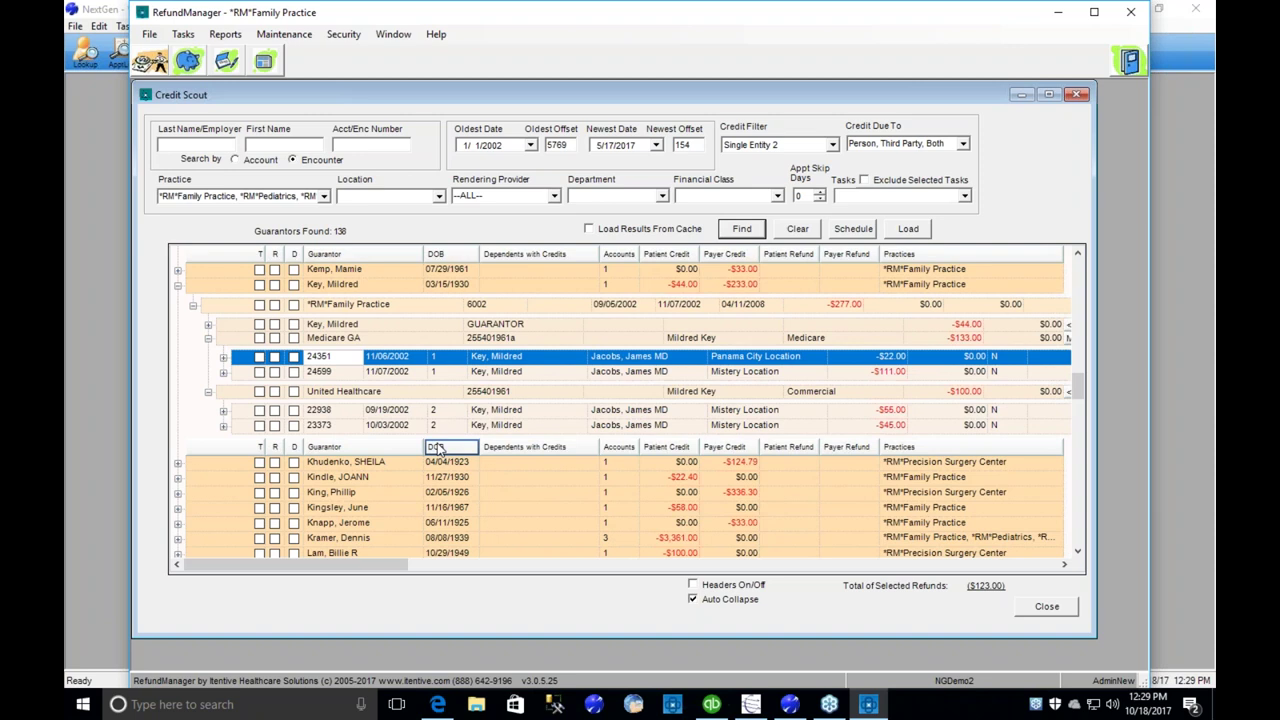
{"action": "left_click", "coordinate": [208, 327]}
{"action": "left_click", "coordinate": [343, 330]}
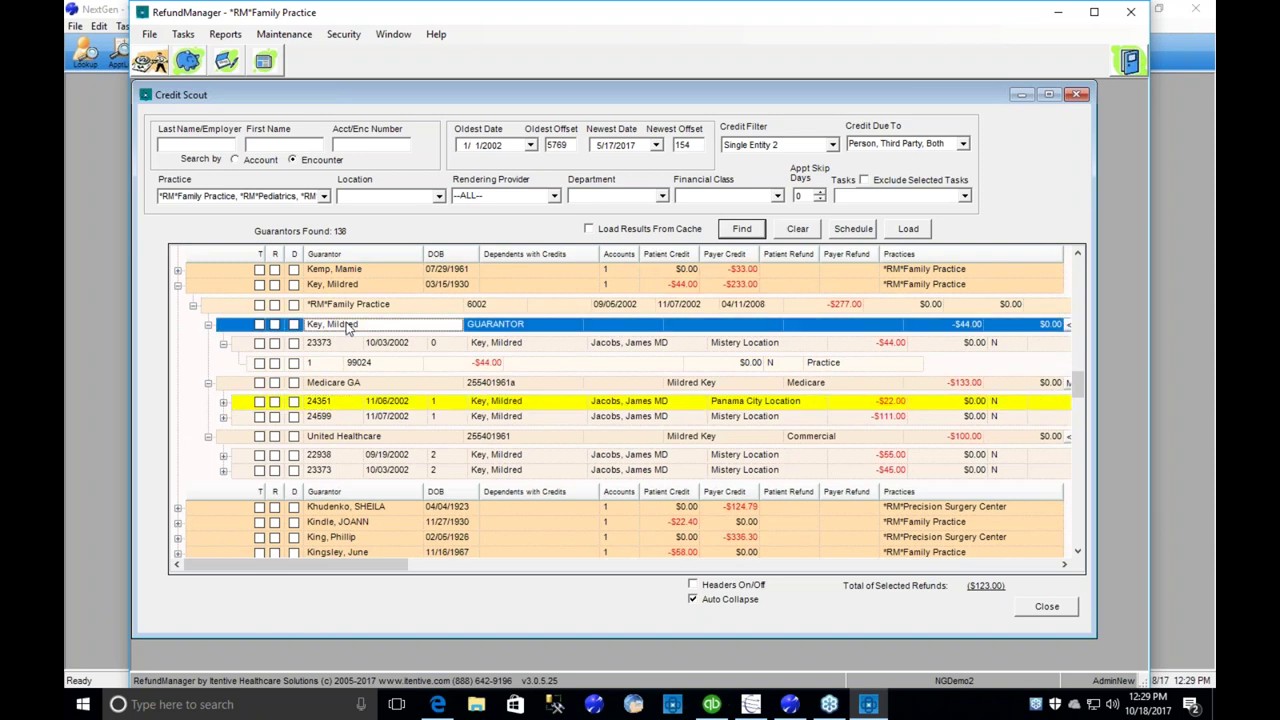
{"action": "left_click", "coordinate": [345, 385]}
{"action": "left_click", "coordinate": [343, 440]}
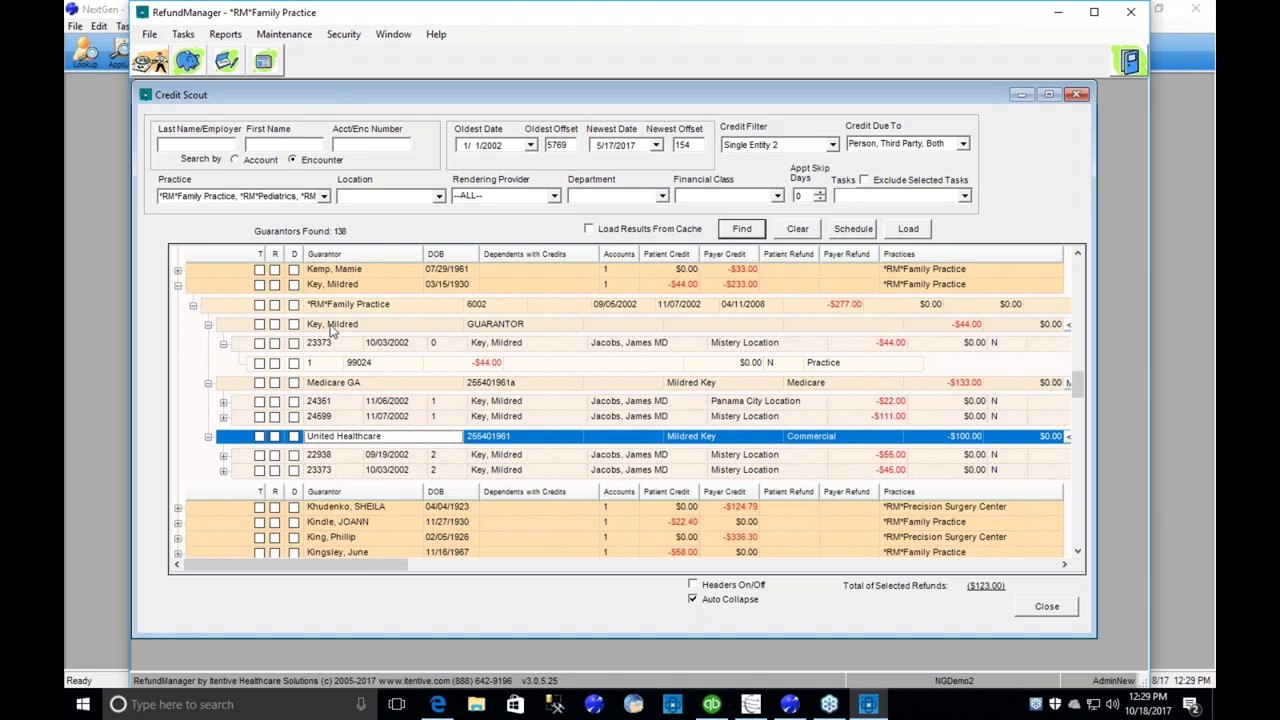
- Mark the guarantor's $44.00 patient credit for refund, and extend the refund selection to all of this guarantor's payer credits
{"action": "left_click", "coordinate": [274, 324]}
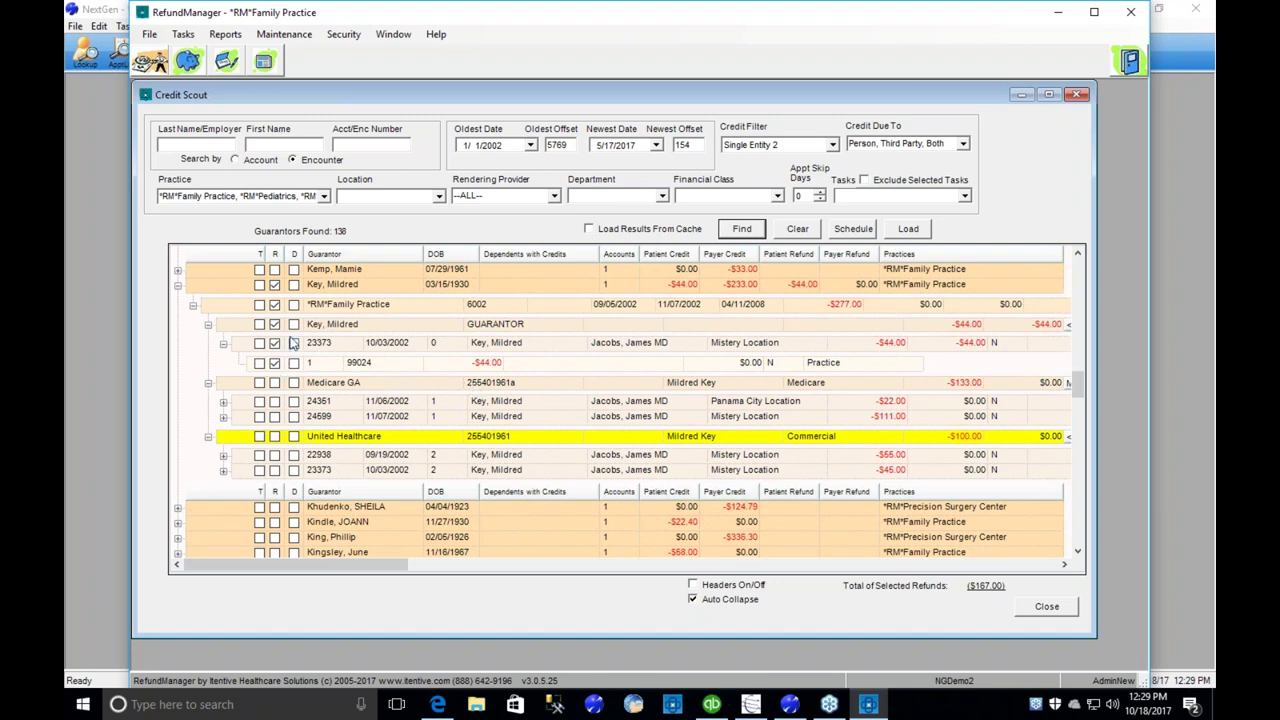
{"action": "left_click", "coordinate": [274, 285]}
{"action": "left_click", "coordinate": [274, 285]}
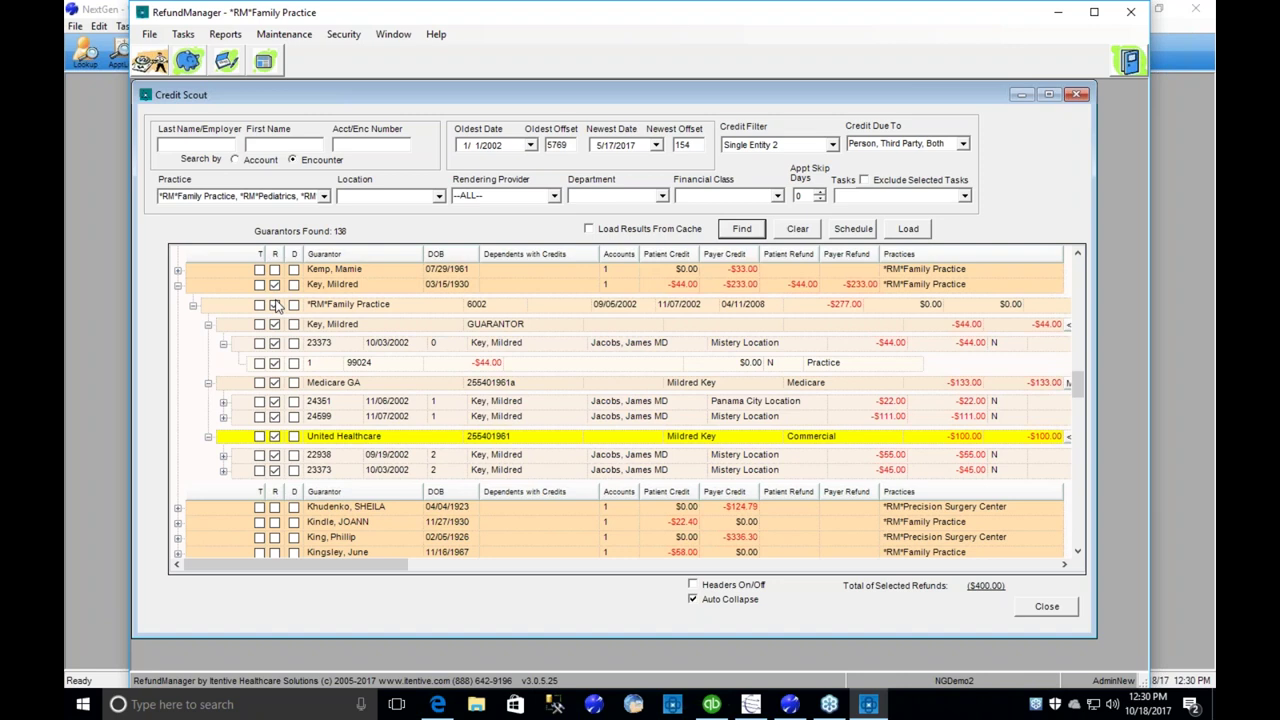
- Review the available Credit Filter options, keeping Single Entity 2 selected
{"action": "scroll", "coordinate": [277, 308], "scroll_direction": "down", "scroll_amount": 1}
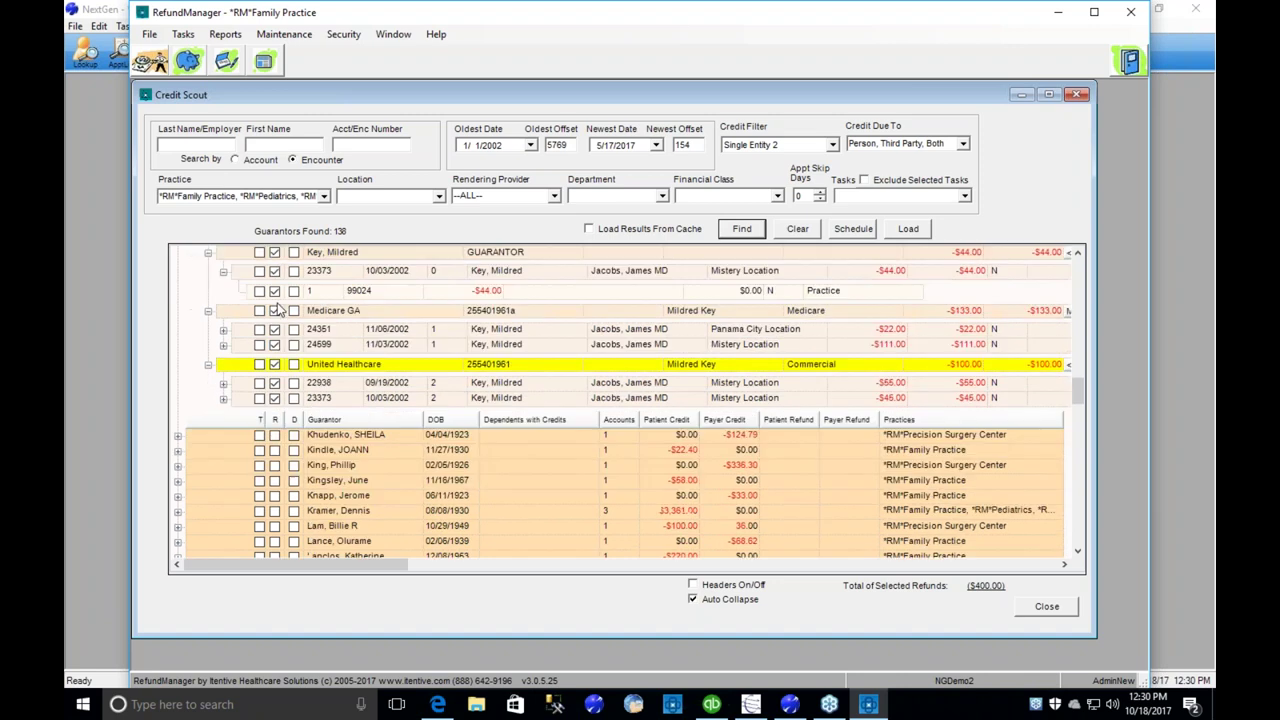
{"action": "scroll", "coordinate": [277, 308], "scroll_direction": "down", "scroll_amount": 1}
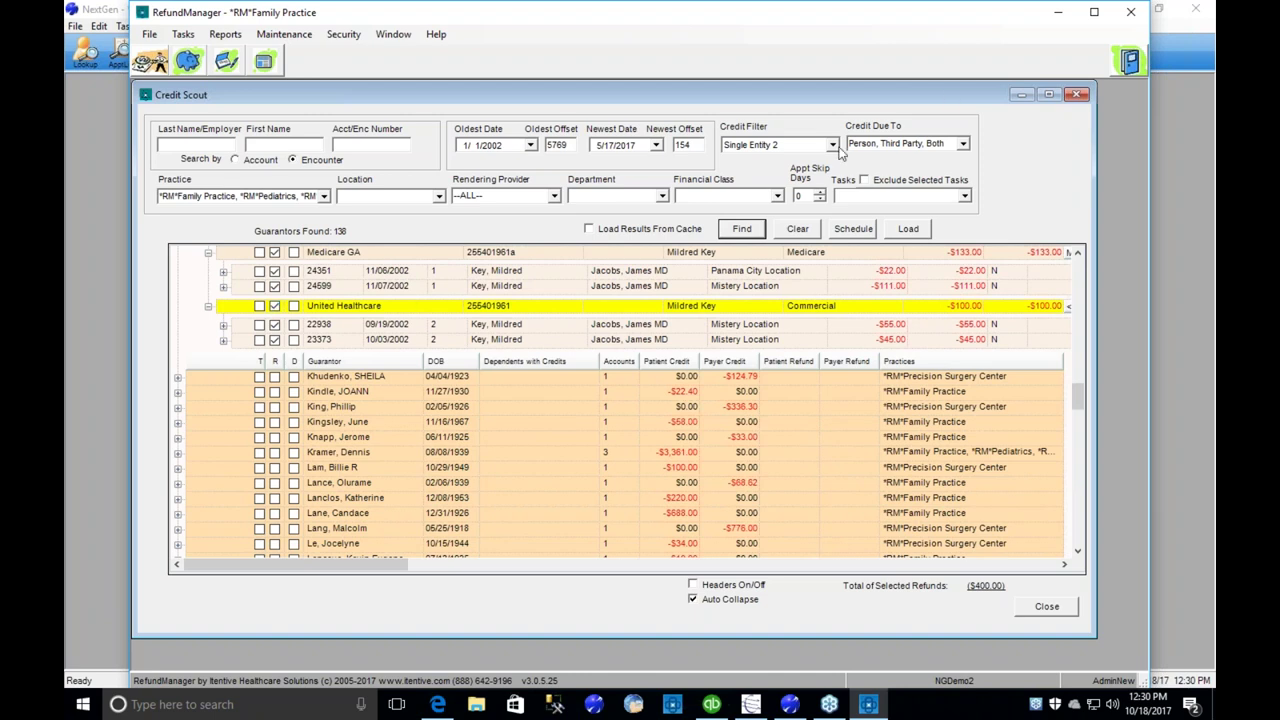
{"action": "left_click", "coordinate": [833, 146]}
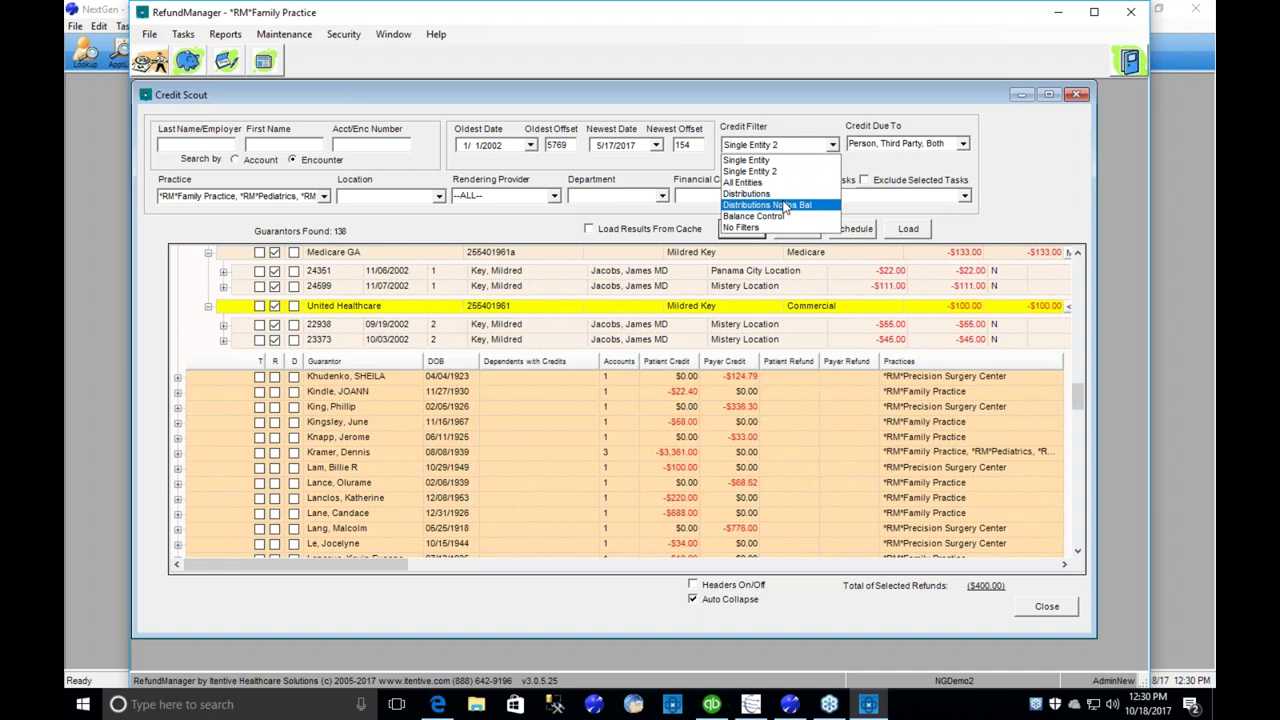
{"action": "left_click", "coordinate": [795, 128]}
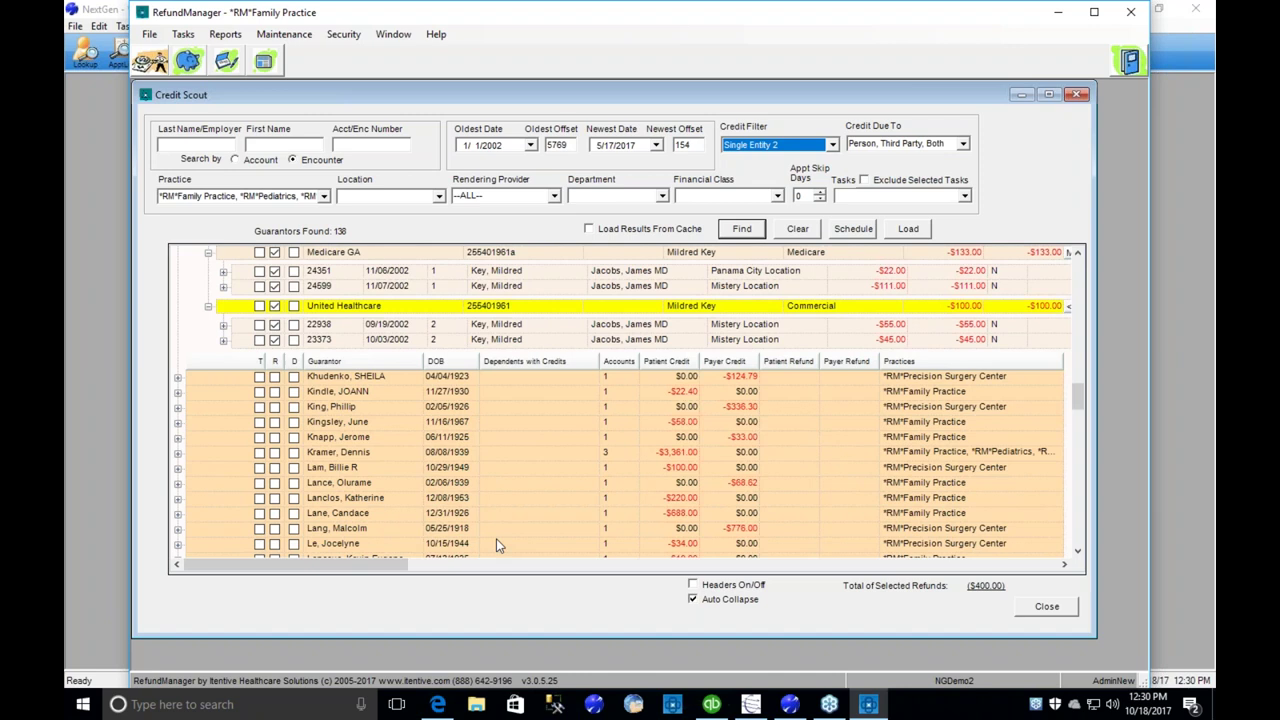
- Expand the Family Practice guarantor with the $220.00 patient credit and compare the encounter credit with the practice account balance
{"action": "left_click", "coordinate": [364, 499]}
{"action": "scroll", "coordinate": [362, 492], "scroll_direction": "down", "scroll_amount": 2}
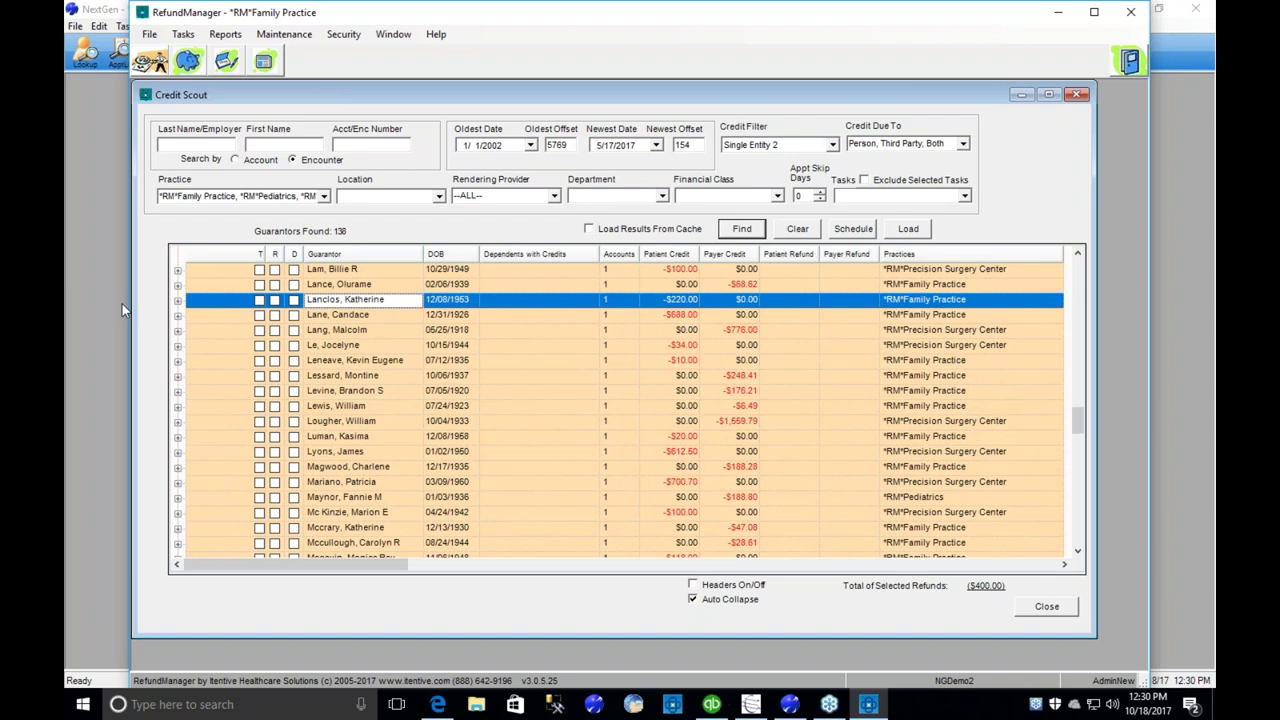
{"action": "left_click", "coordinate": [177, 300]}
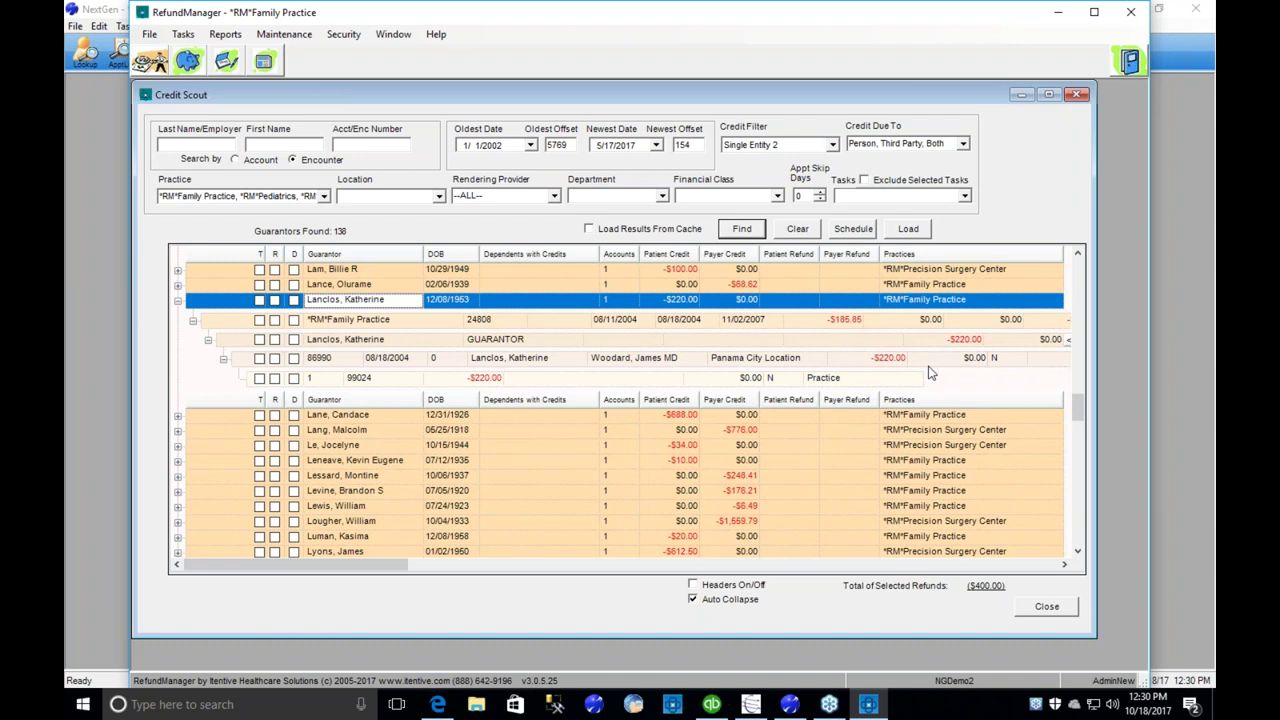
{"action": "left_click", "coordinate": [898, 362]}
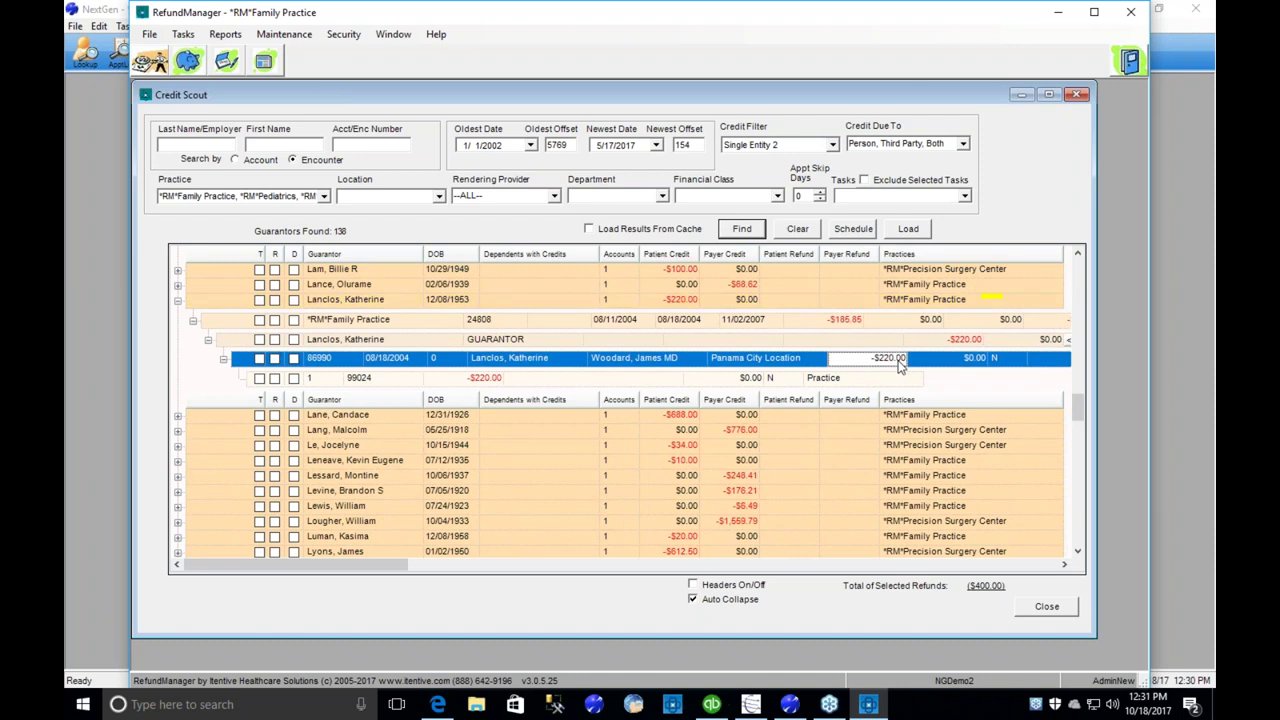
{"action": "left_click", "coordinate": [856, 322]}
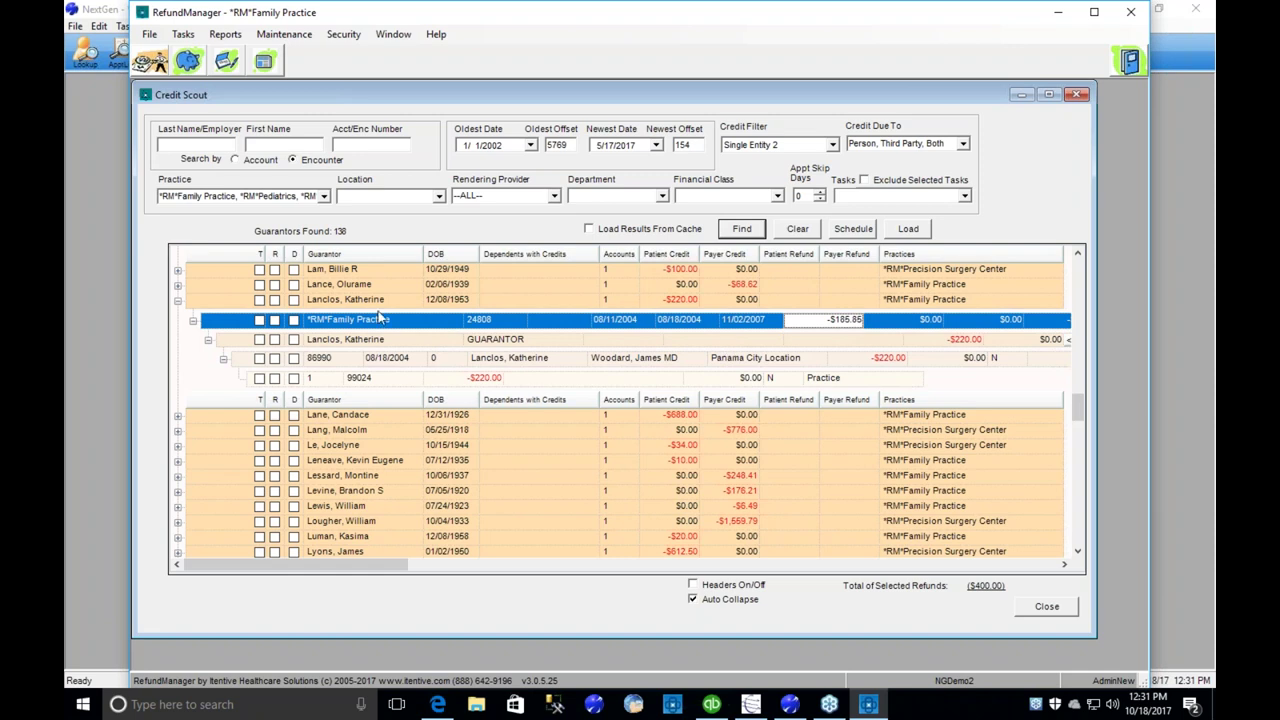
- Mark this guarantor's credit for distribution, view its Distribution Preview, and close the preview
{"action": "left_click", "coordinate": [293, 299]}
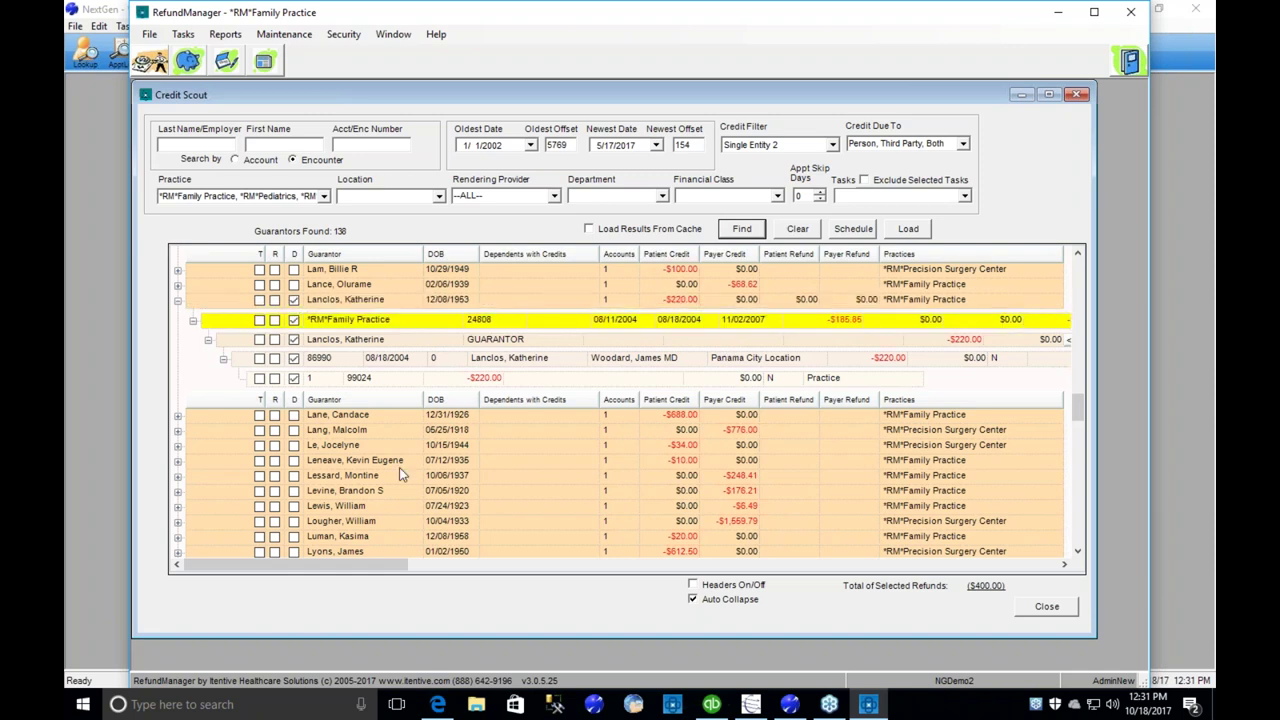
{"action": "right_click", "coordinate": [362, 322]}
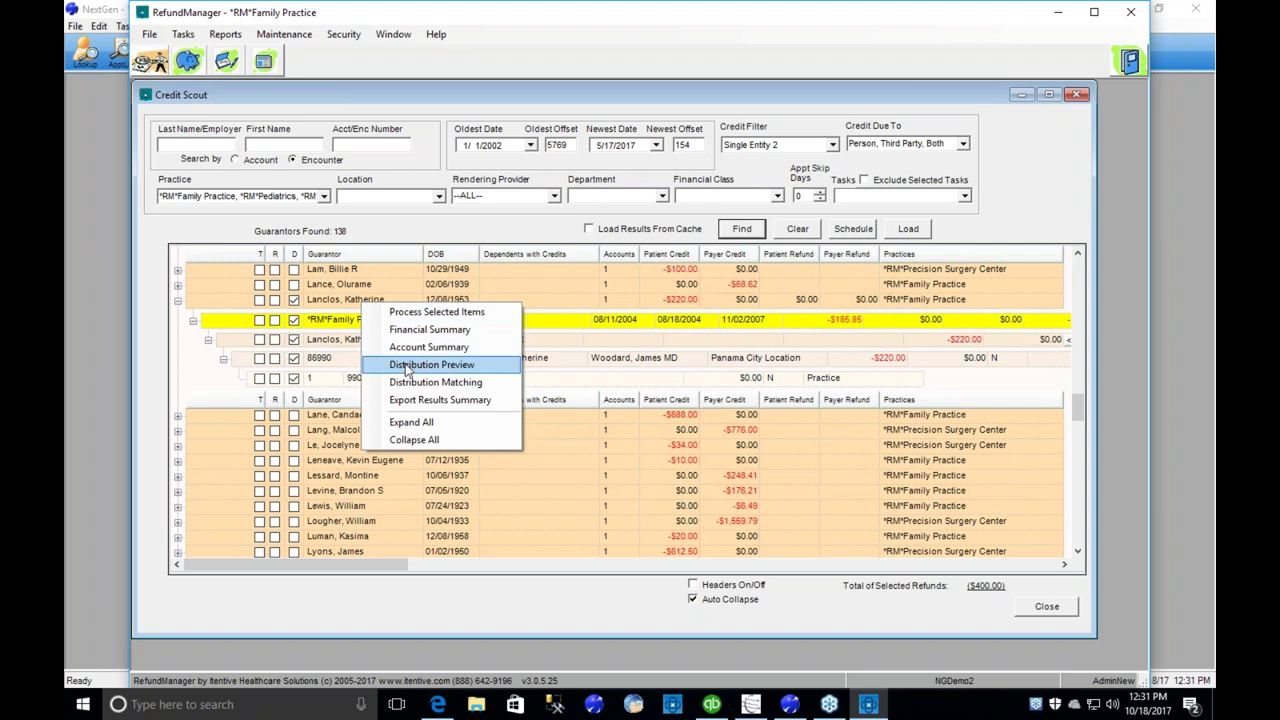
{"action": "left_click", "coordinate": [405, 366]}
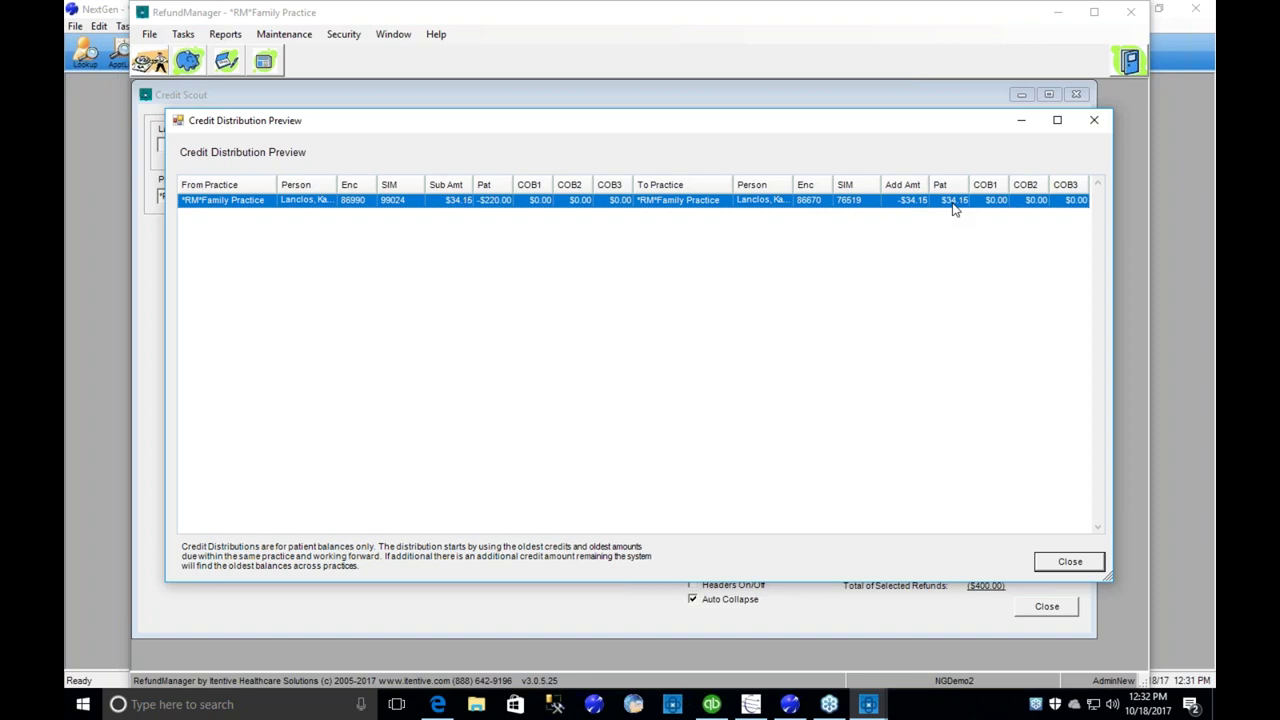
{"action": "left_click", "coordinate": [1093, 564]}
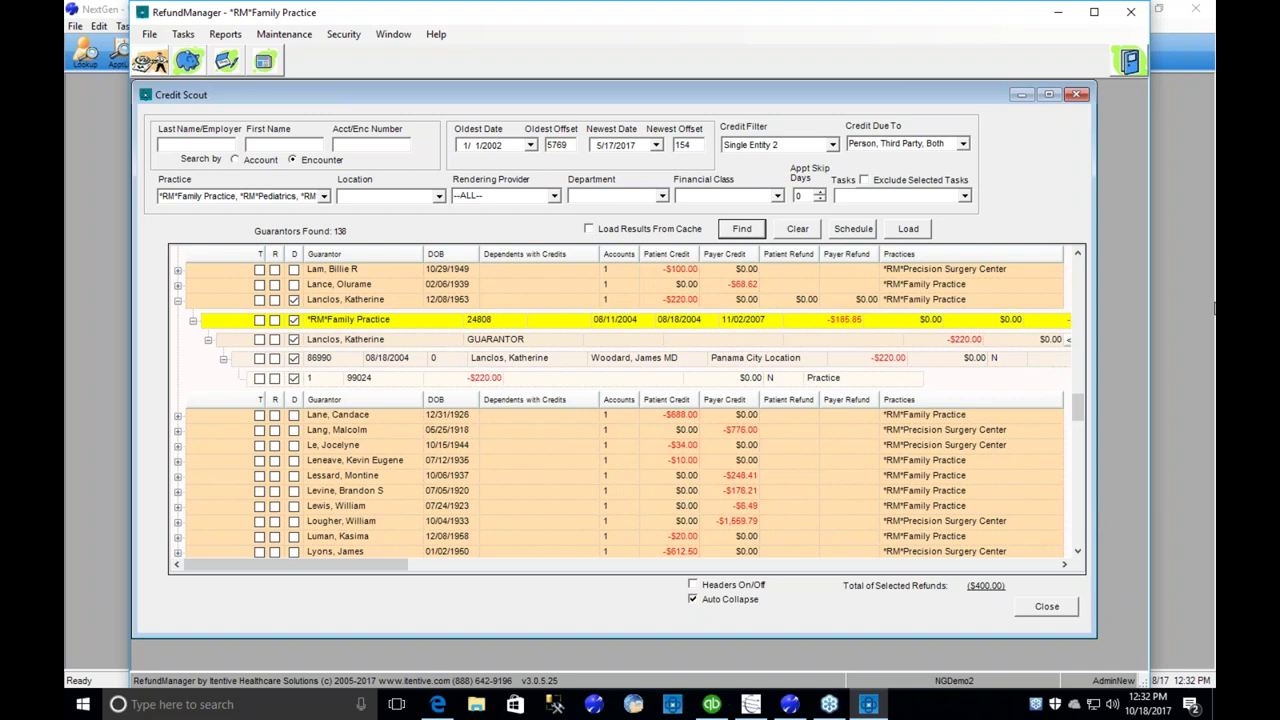
- Find the guarantor with three accounts and a $3,361.00 patient credit, and expand the row to show the practices
{"action": "left_click", "coordinate": [1077, 256]}
{"action": "left_click", "coordinate": [1077, 256]}
{"action": "left_click", "coordinate": [1077, 256]}
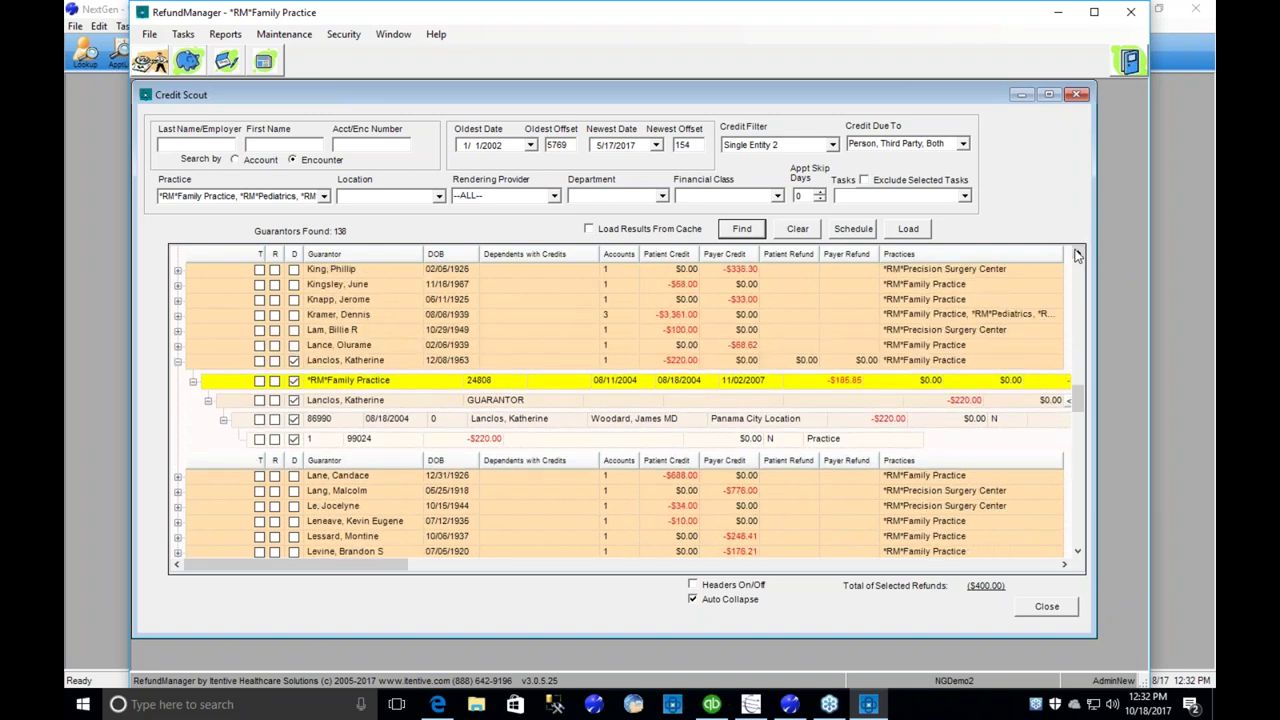
{"action": "left_click", "coordinate": [1078, 256]}
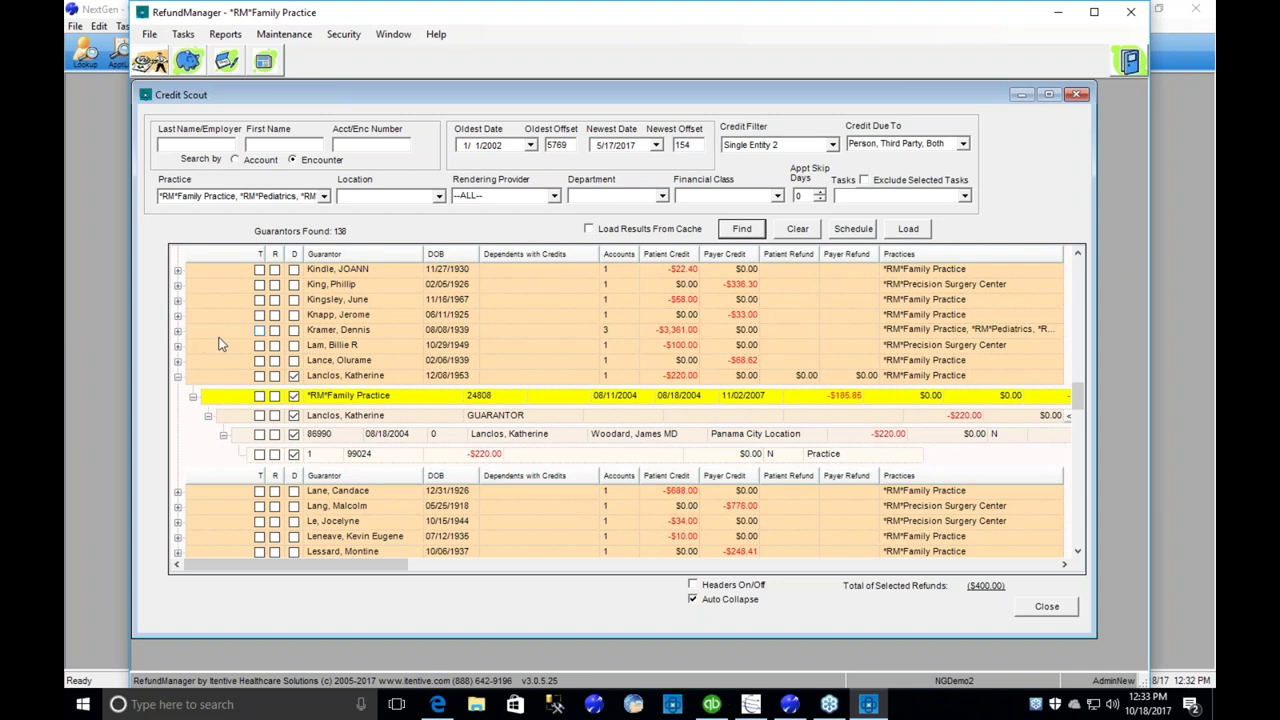
{"action": "left_click", "coordinate": [347, 333]}
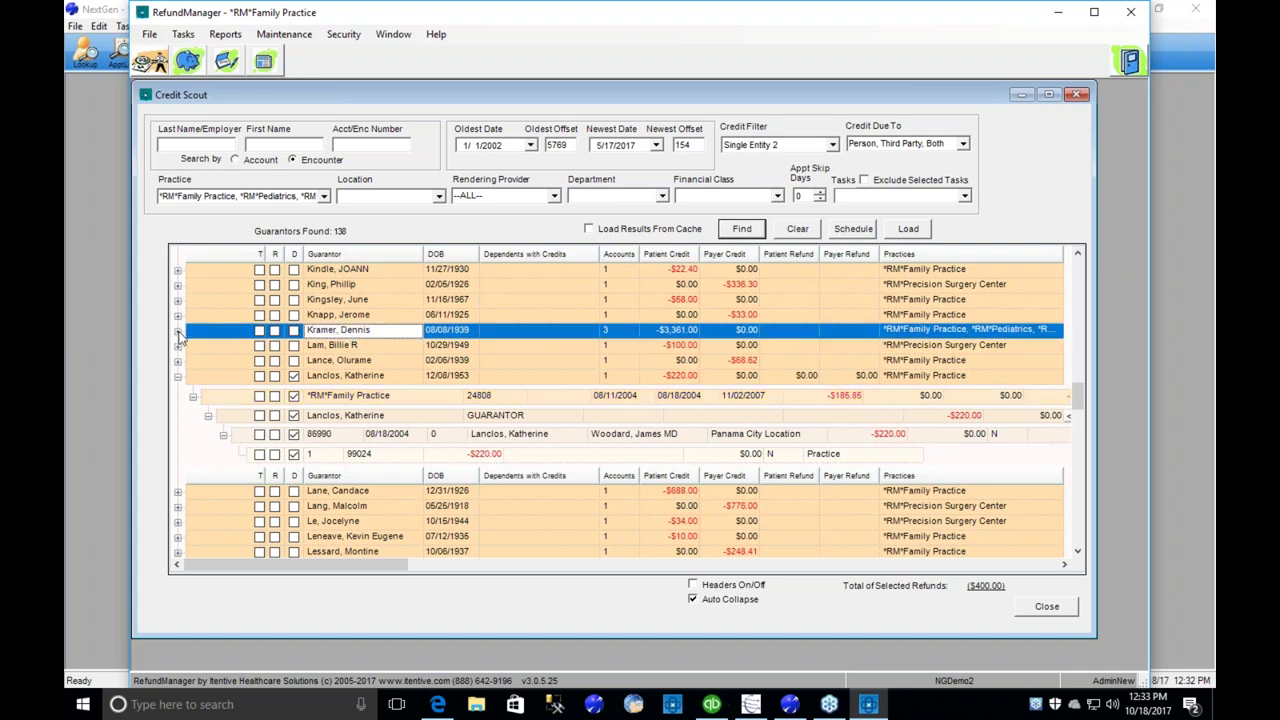
{"action": "left_click", "coordinate": [178, 331]}
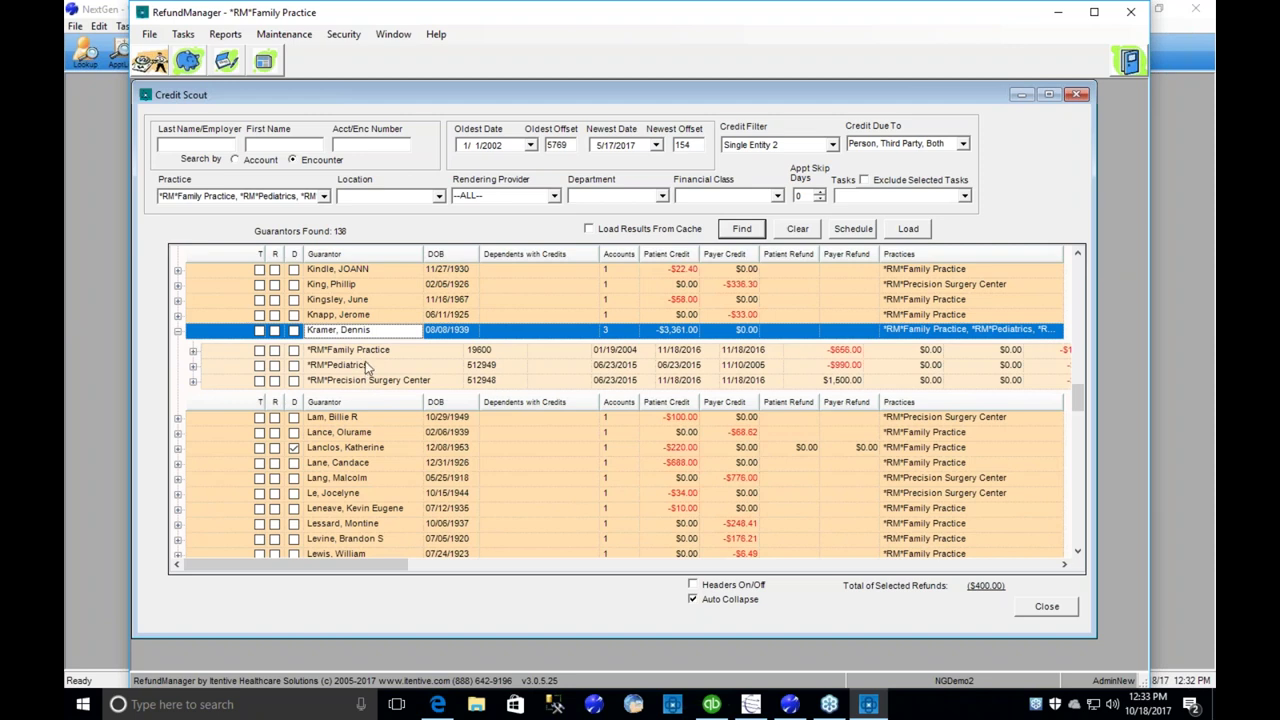
- Inspect the encounter credits under this guarantor's Family Practice and Pediatrics accounts, and collapse both accounts
{"action": "left_click", "coordinate": [193, 352]}
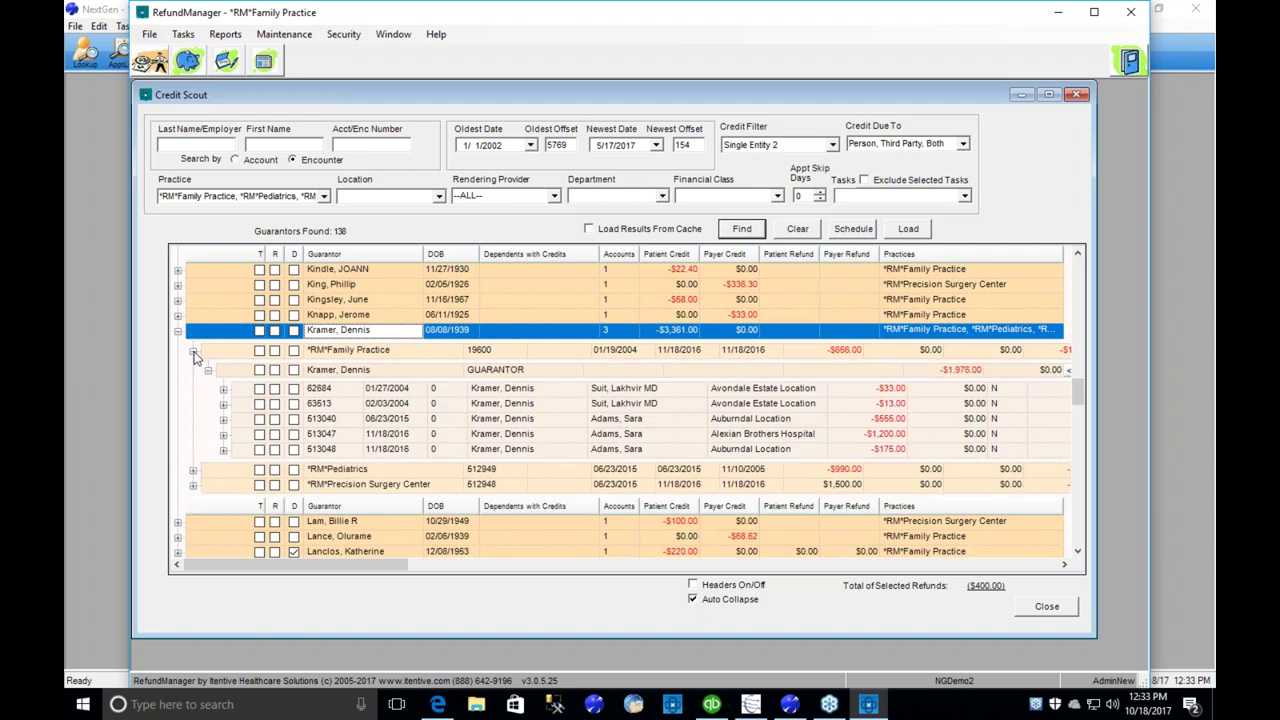
{"action": "left_click", "coordinate": [193, 470]}
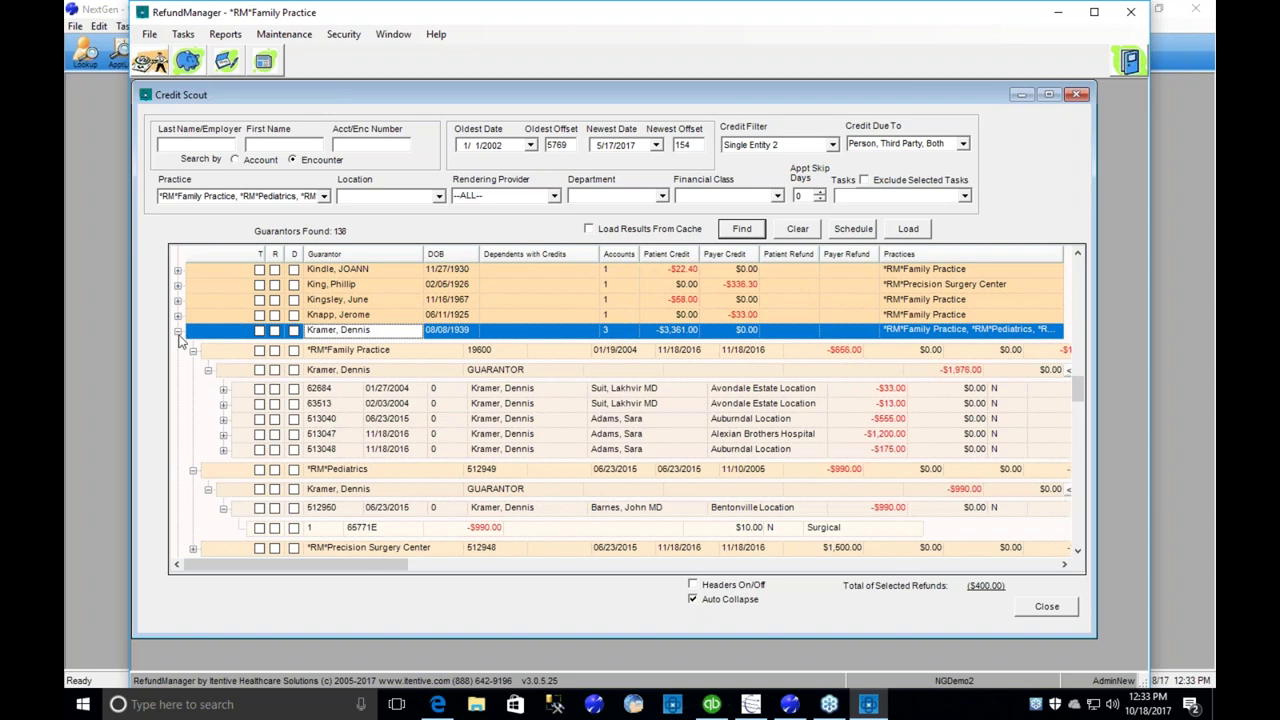
{"action": "left_click", "coordinate": [193, 351]}
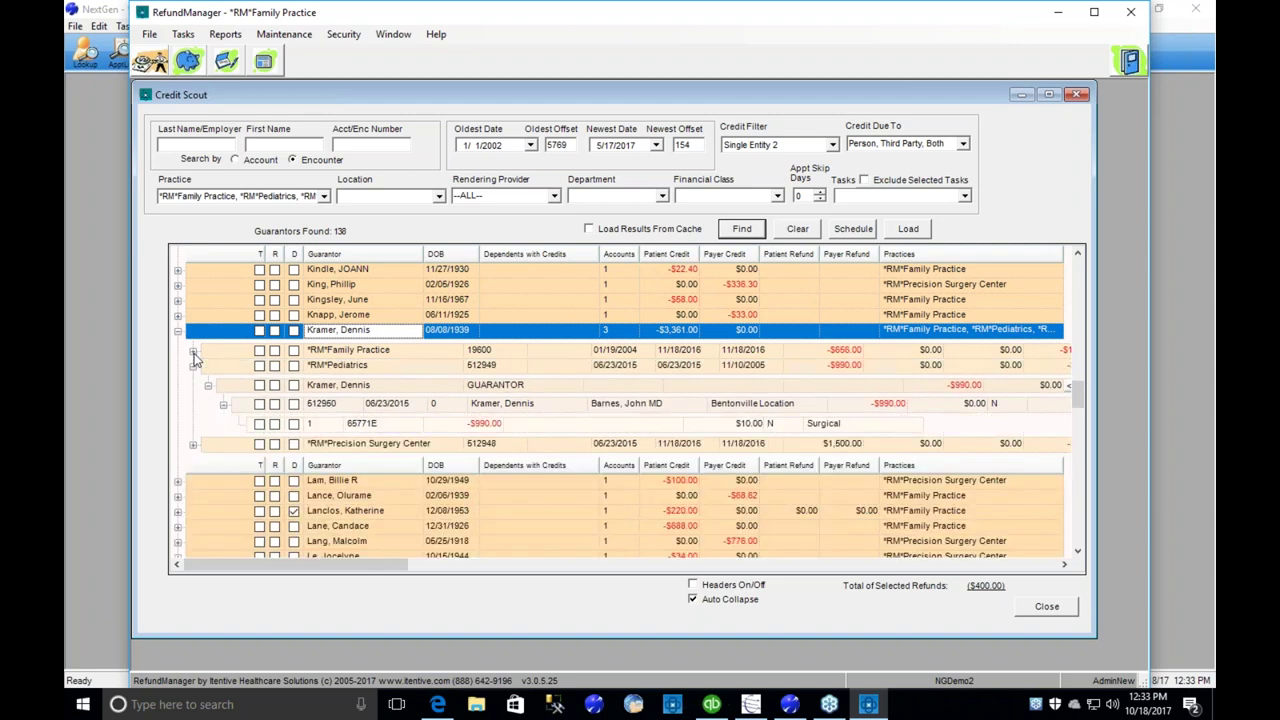
{"action": "left_click", "coordinate": [194, 366]}
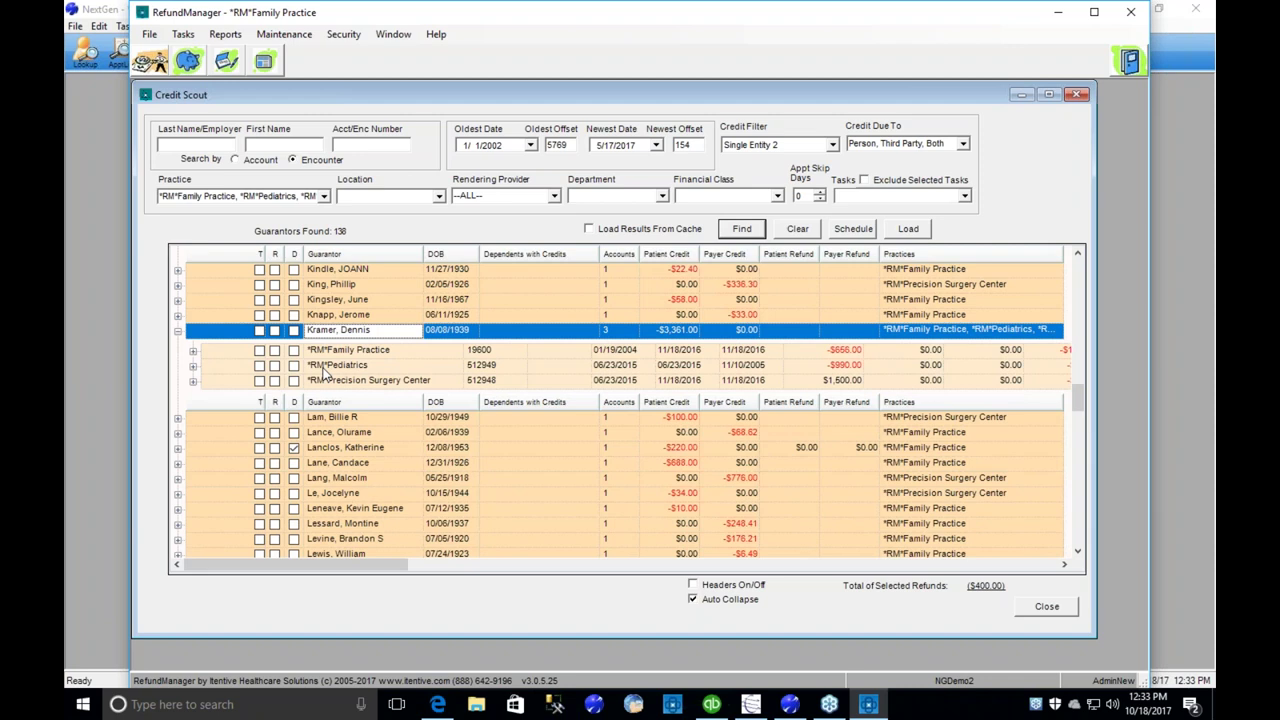
- Mark all three of the guarantor's practice accounts for distribution and open Distribution Matching for this guarantor
{"action": "left_click", "coordinate": [293, 330]}
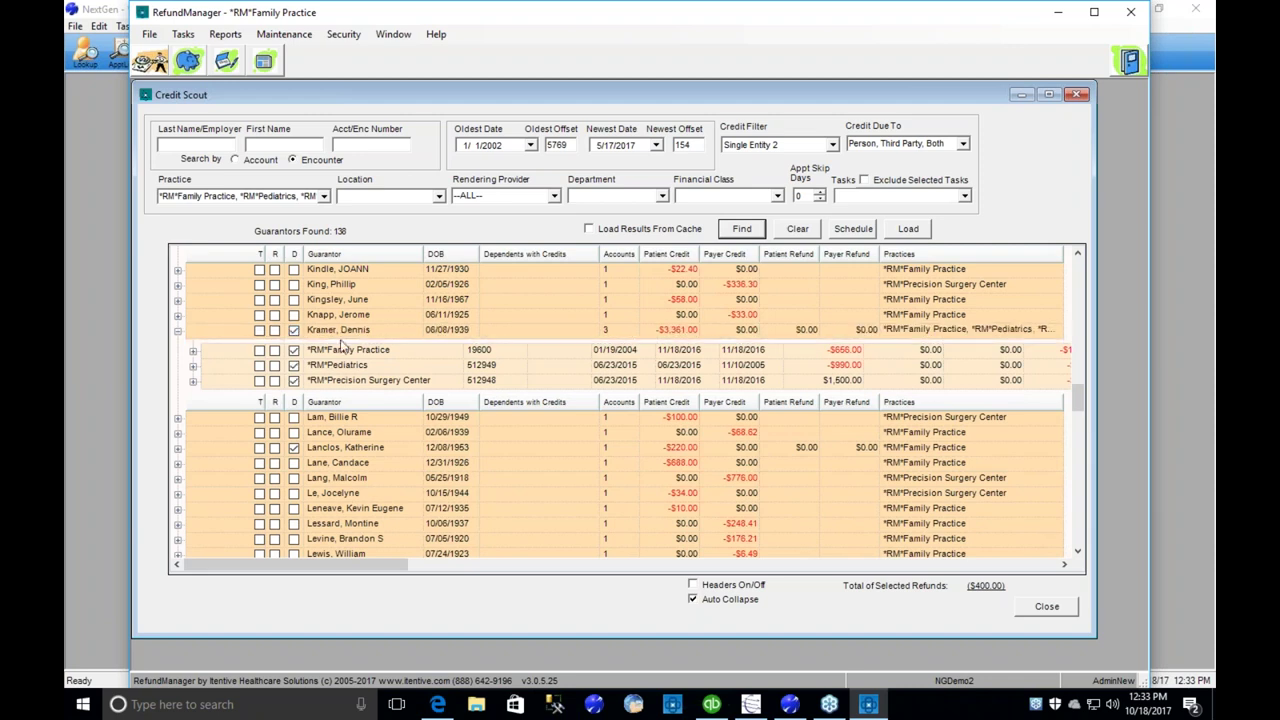
{"action": "right_click", "coordinate": [340, 322]}
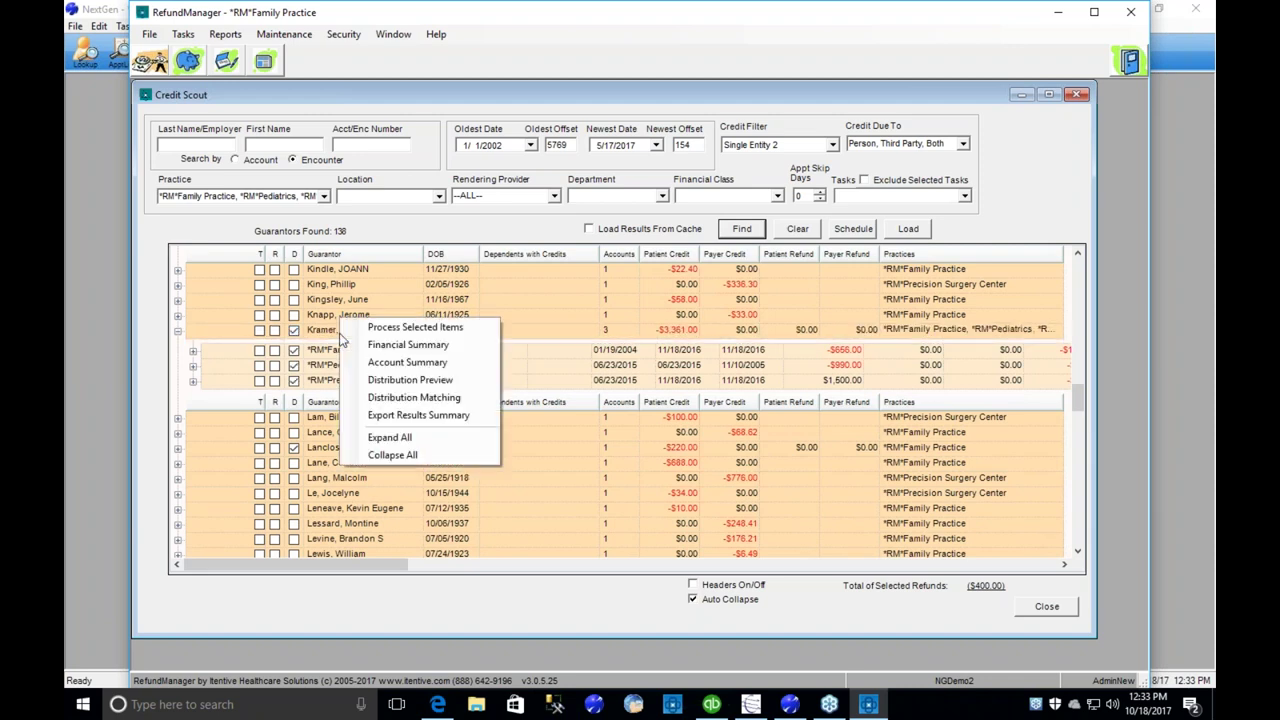
{"action": "left_click", "coordinate": [461, 397]}
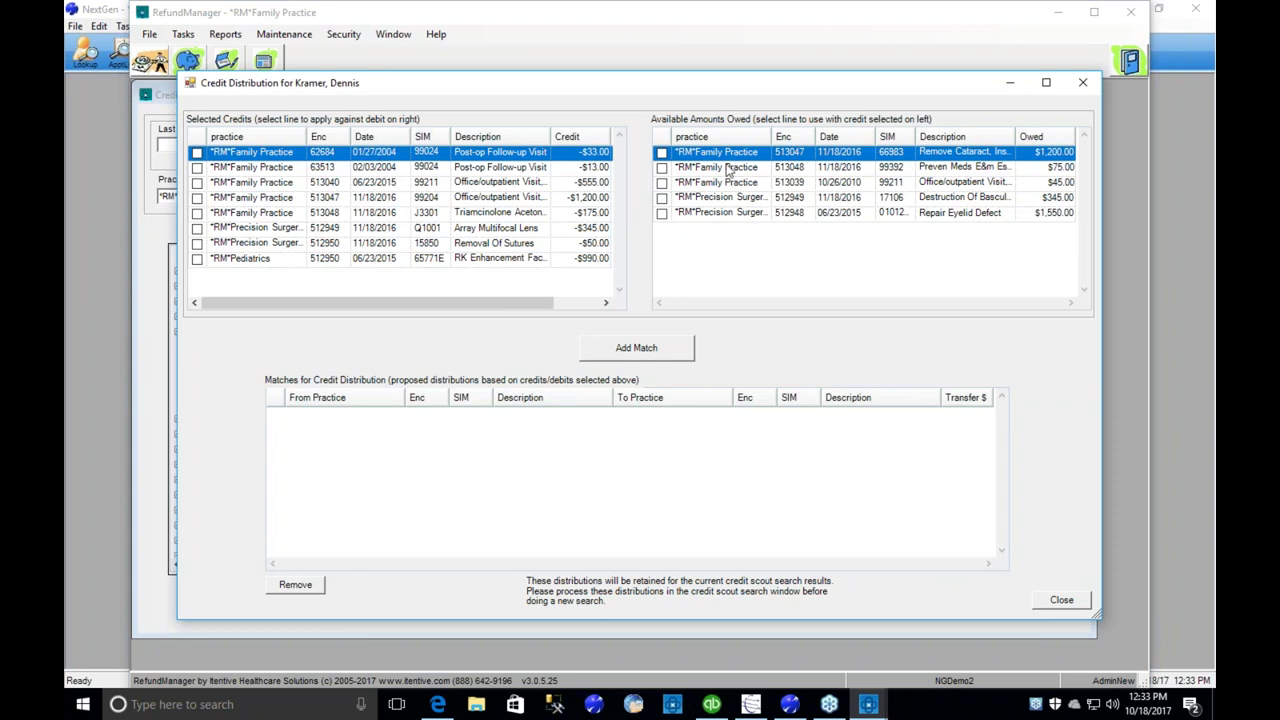
- Match the 01/27/2004 and 02/03/2004 Post-op Follow-up Visit credits against the $45.00 owed on the 10/26/2010 office visit
{"action": "left_click", "coordinate": [197, 153]}
{"action": "left_click", "coordinate": [661, 184]}
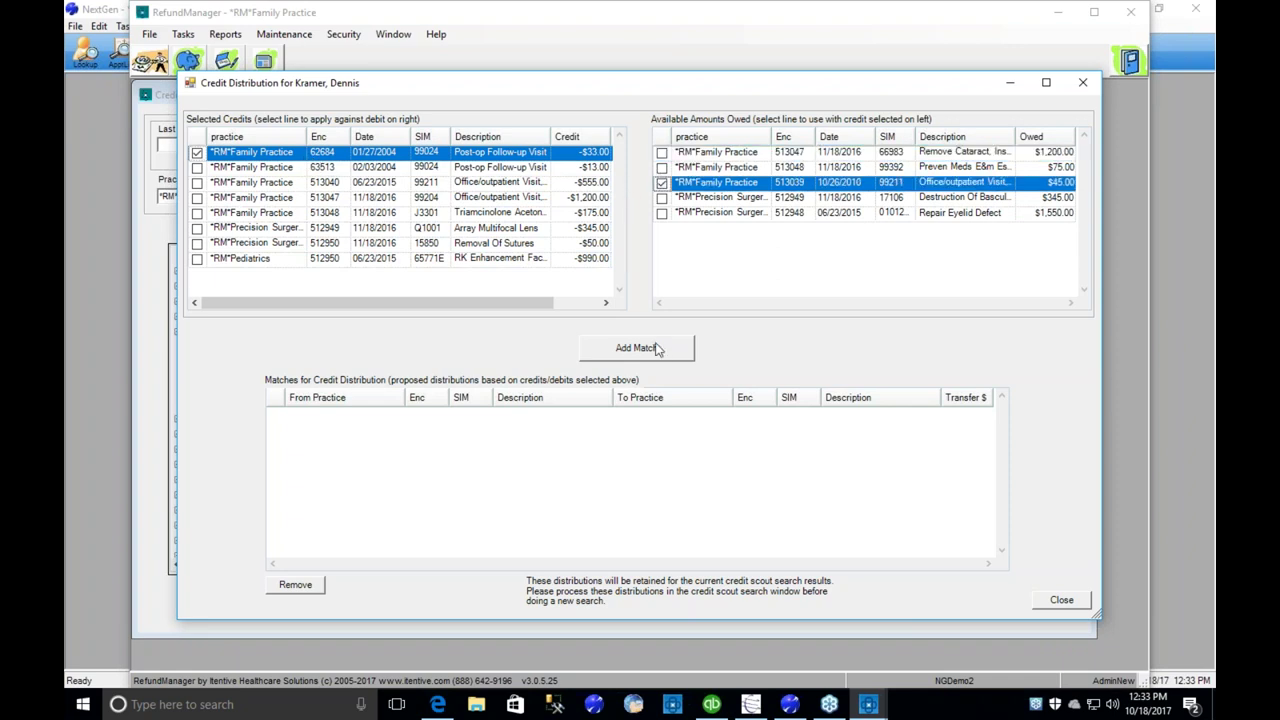
{"action": "left_click", "coordinate": [654, 349]}
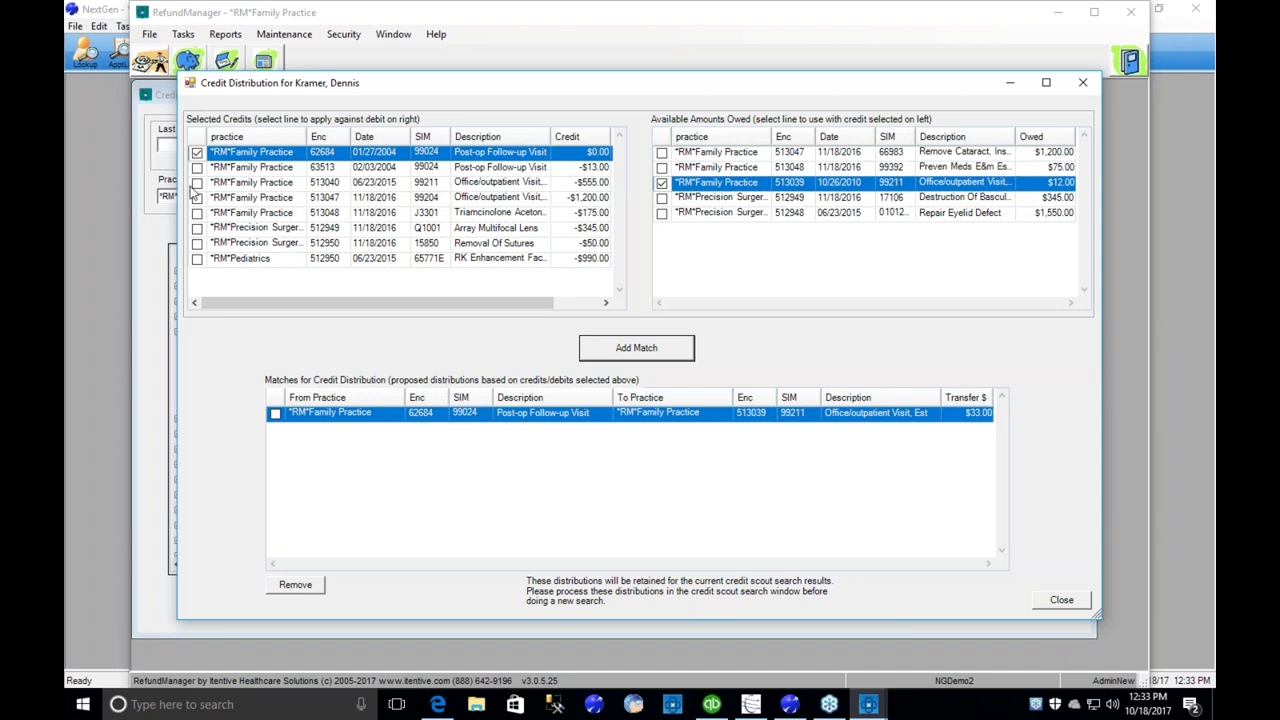
{"action": "left_click", "coordinate": [197, 167]}
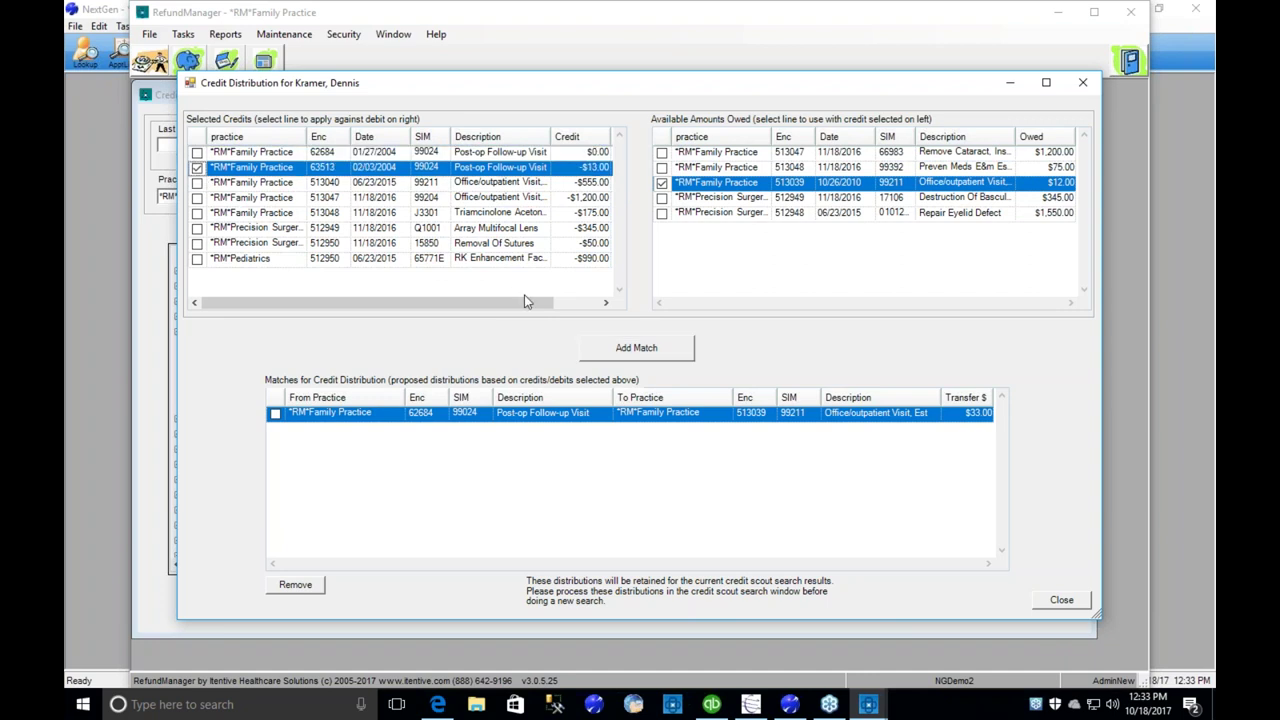
{"action": "left_click", "coordinate": [637, 348]}
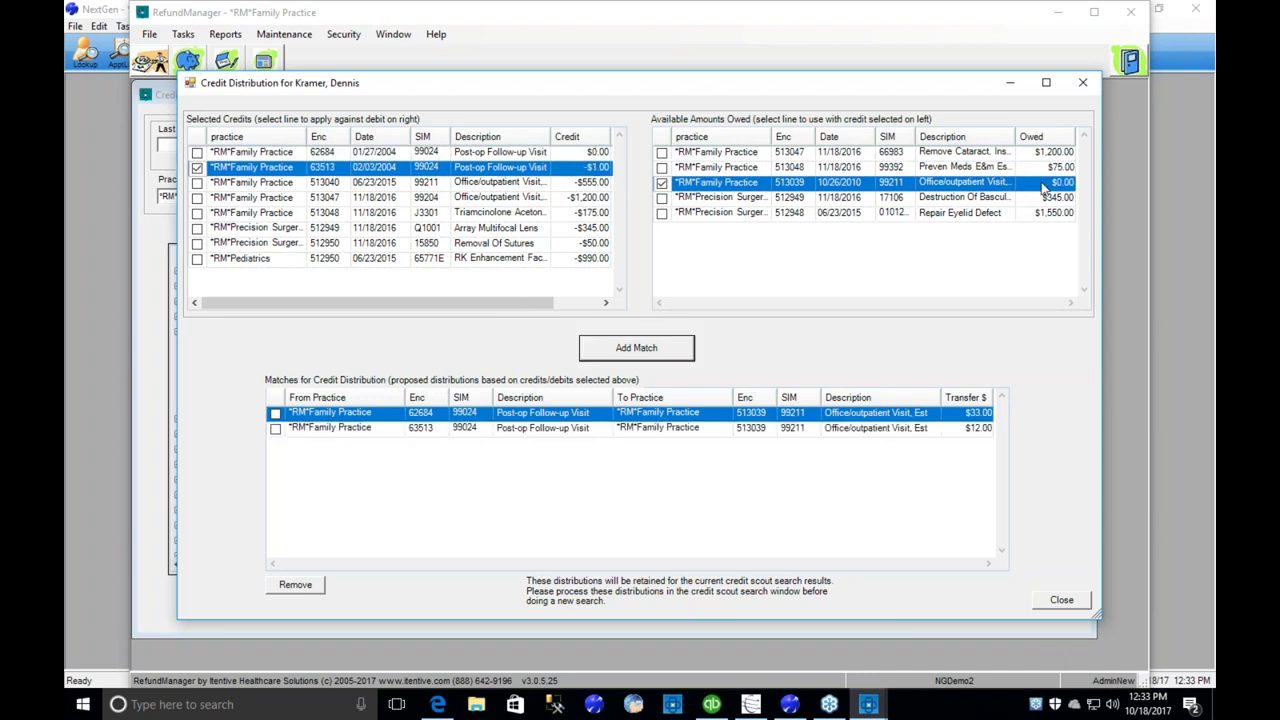
- Match the $1,200.00 office visit credit of 11/18/2016 against the $1,200.00 owed for the Remove Cataract procedure
{"action": "left_click", "coordinate": [198, 199]}
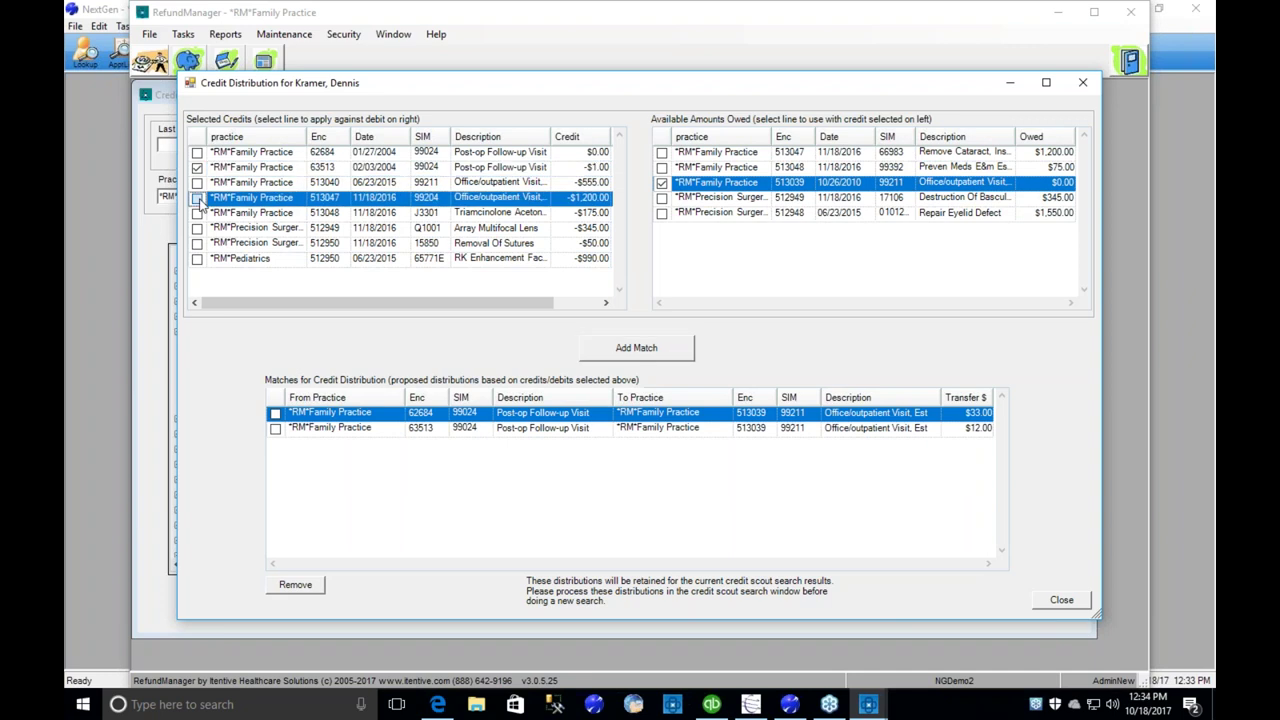
{"action": "left_click", "coordinate": [664, 154]}
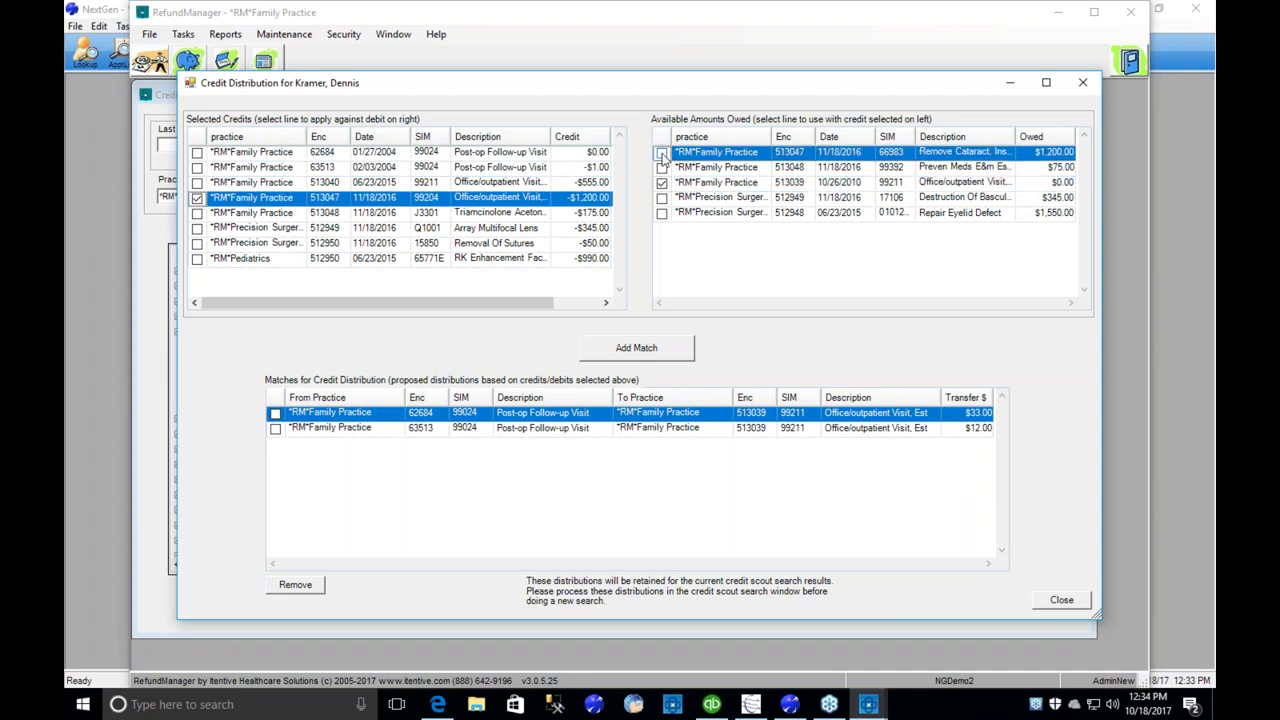
{"action": "left_click", "coordinate": [648, 348]}
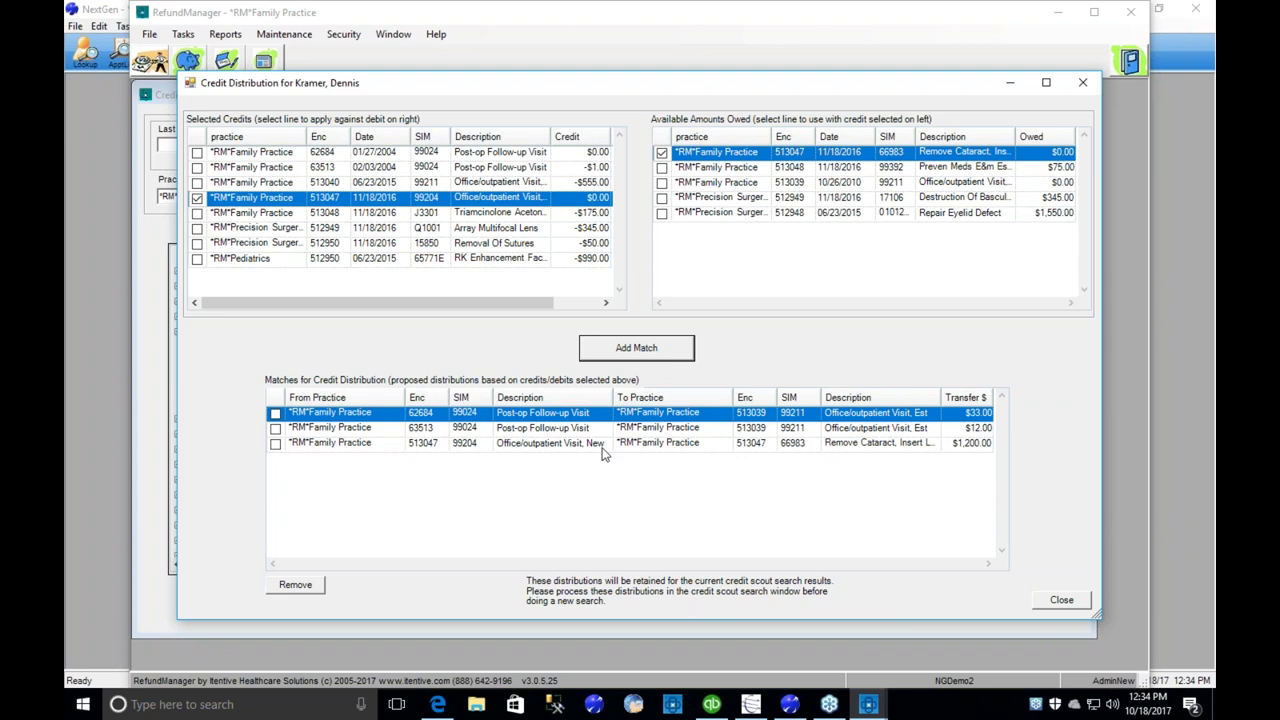
- Leave distribution matching, mark the guarantor with the $10.00 patient credit for a task, and collapse the expanded guarantor's accounts
{"action": "left_click", "coordinate": [1063, 599]}
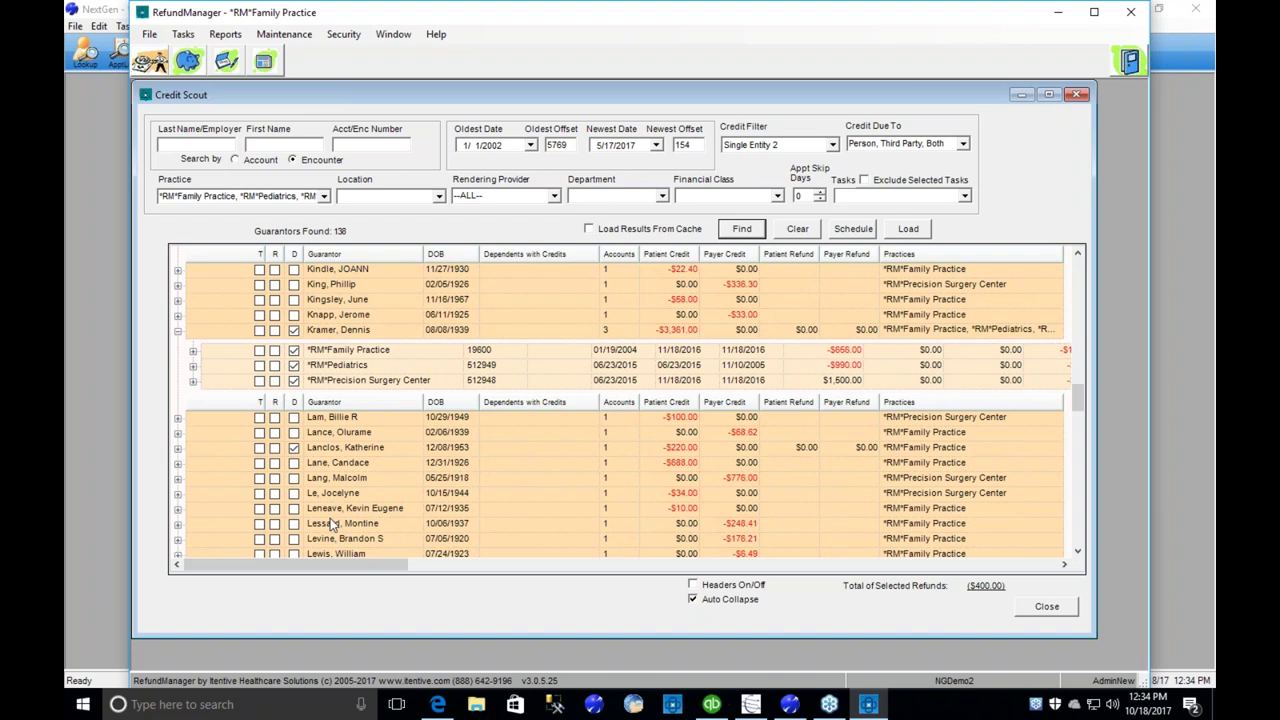
{"action": "left_click", "coordinate": [259, 509]}
{"action": "left_click", "coordinate": [259, 509]}
{"action": "left_click", "coordinate": [178, 331]}
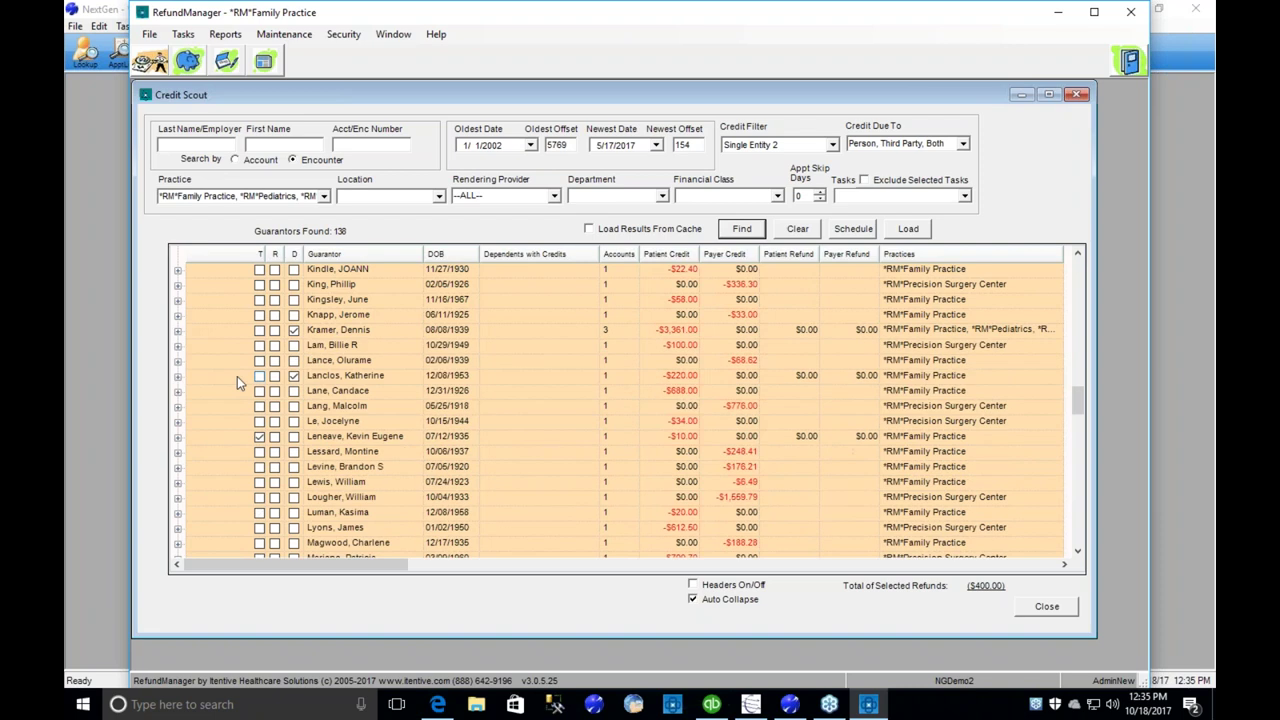
- Open processing of the selected items and set the task type to Refund Research Encounter
{"action": "scroll", "coordinate": [237, 376], "scroll_direction": "up", "scroll_amount": 1}
{"action": "scroll", "coordinate": [237, 376], "scroll_direction": "up", "scroll_amount": 4}
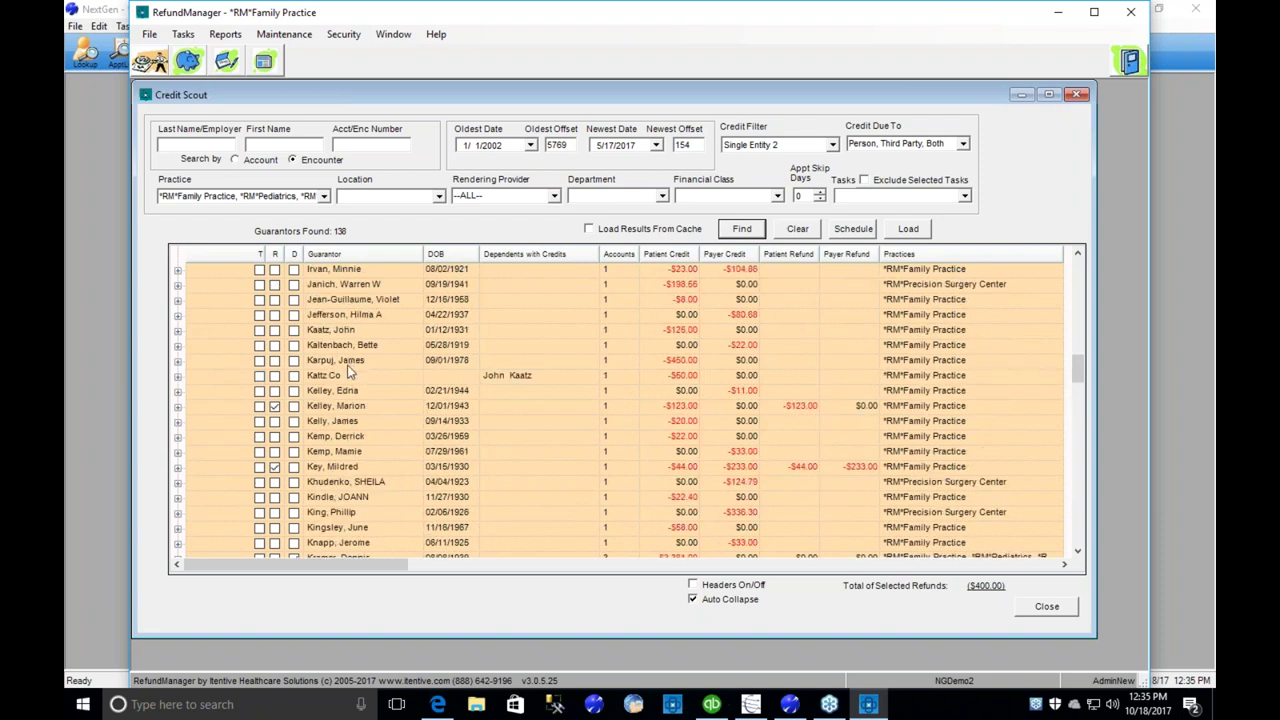
{"action": "right_click", "coordinate": [354, 360]}
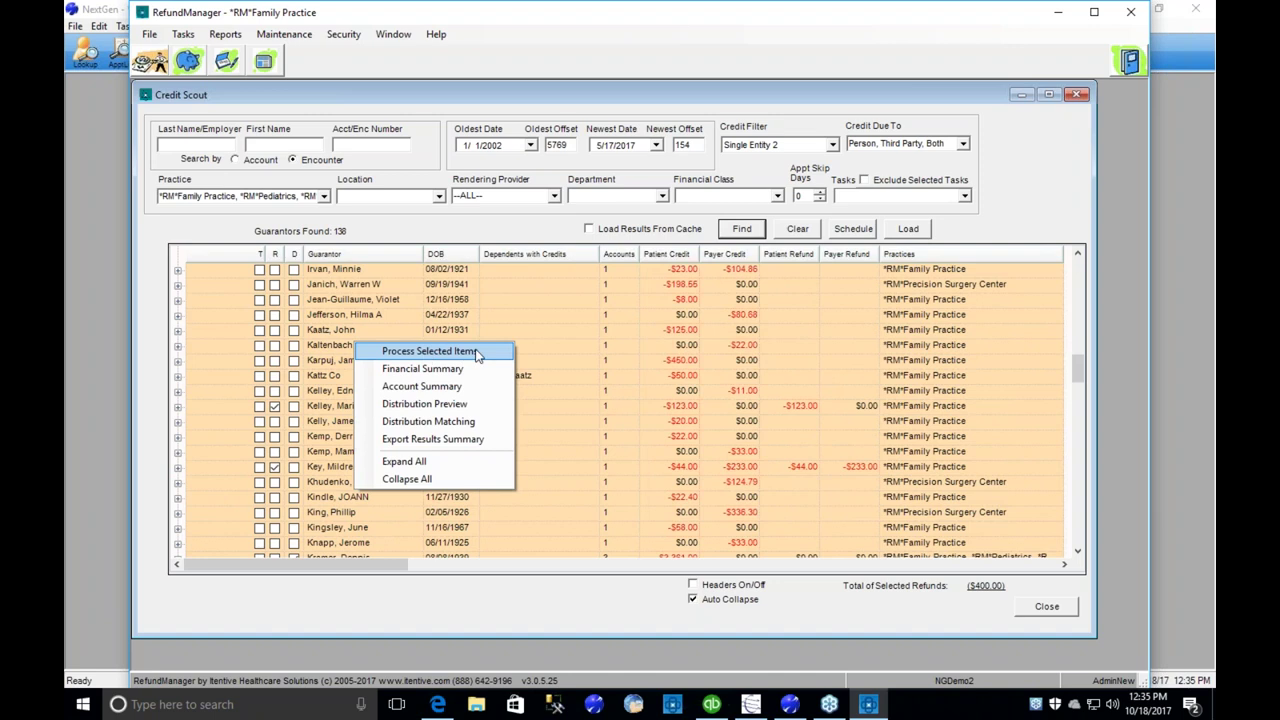
{"action": "left_click", "coordinate": [477, 355]}
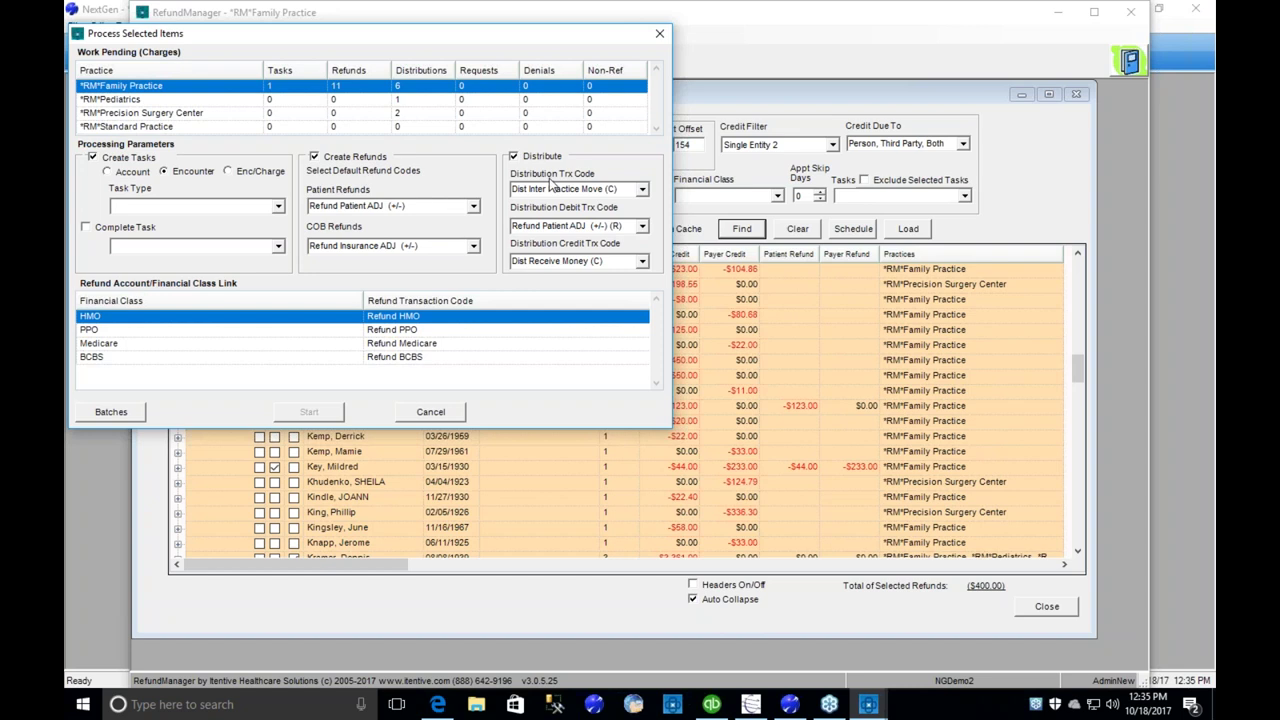
{"action": "left_click", "coordinate": [278, 208]}
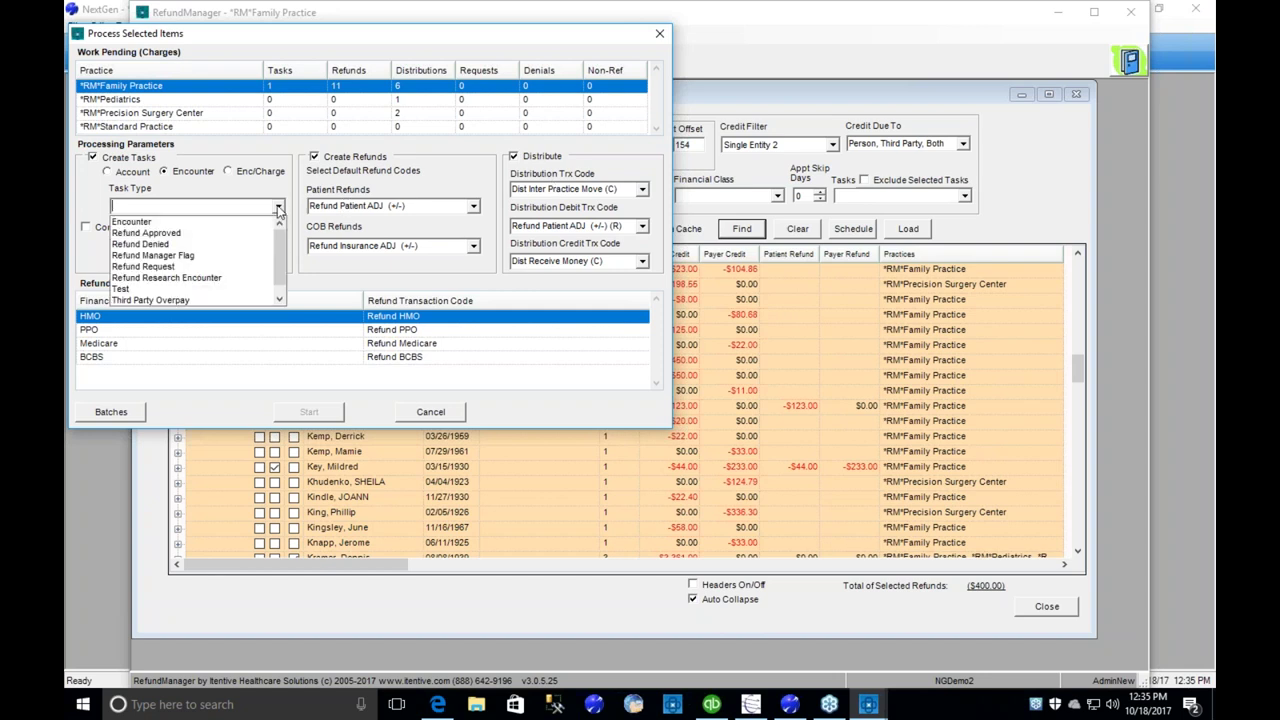
{"action": "left_click", "coordinate": [195, 278]}
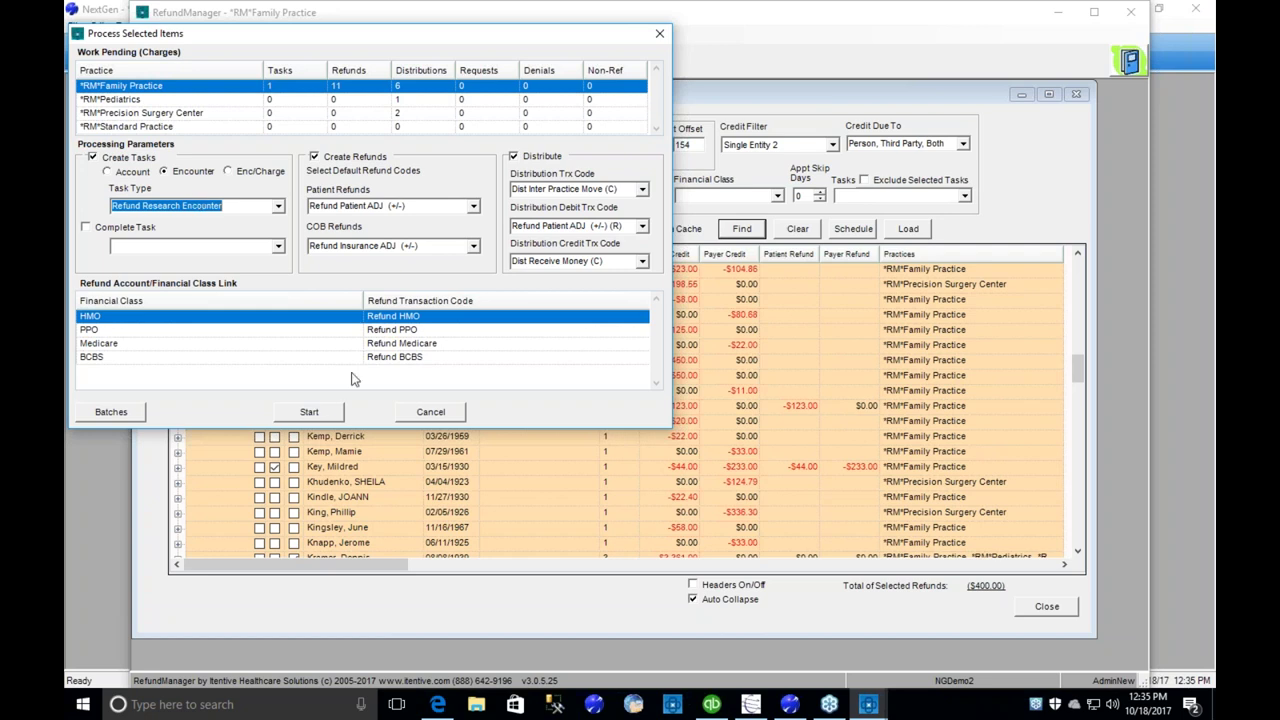
- Start processing and approve both the refunds and the creation of the task
{"action": "left_click", "coordinate": [325, 416]}
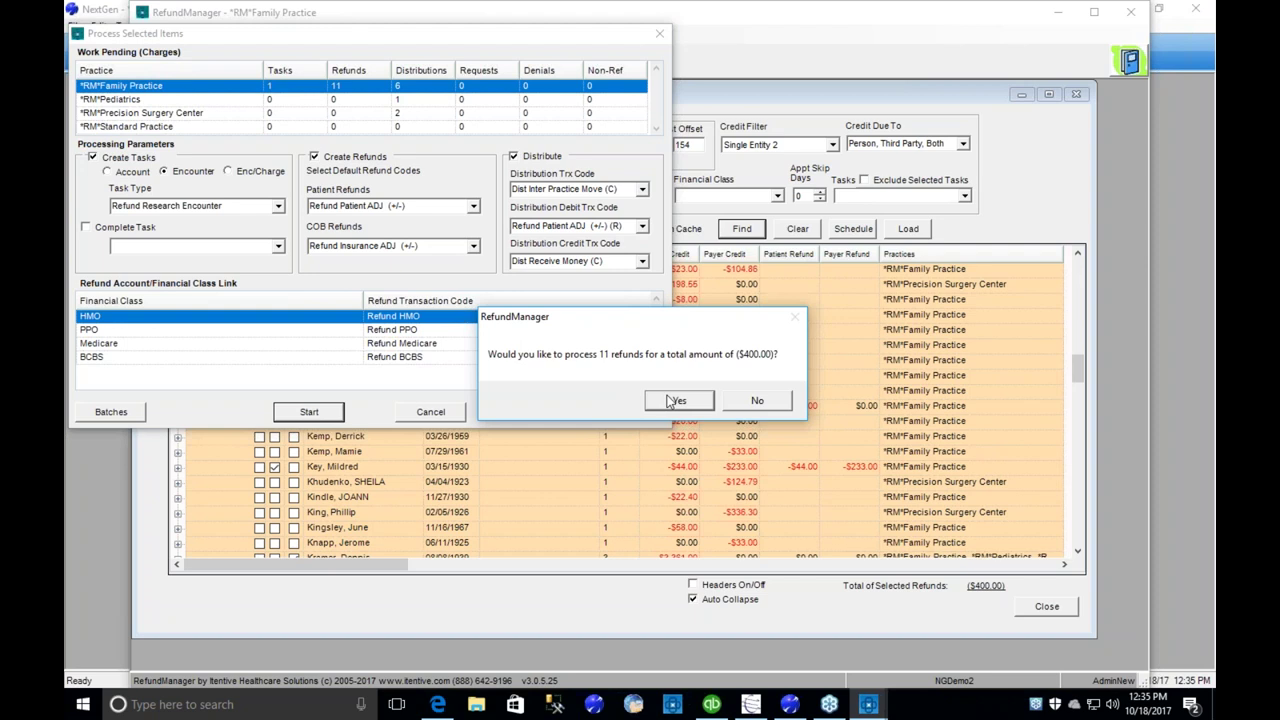
{"action": "left_click", "coordinate": [674, 401]}
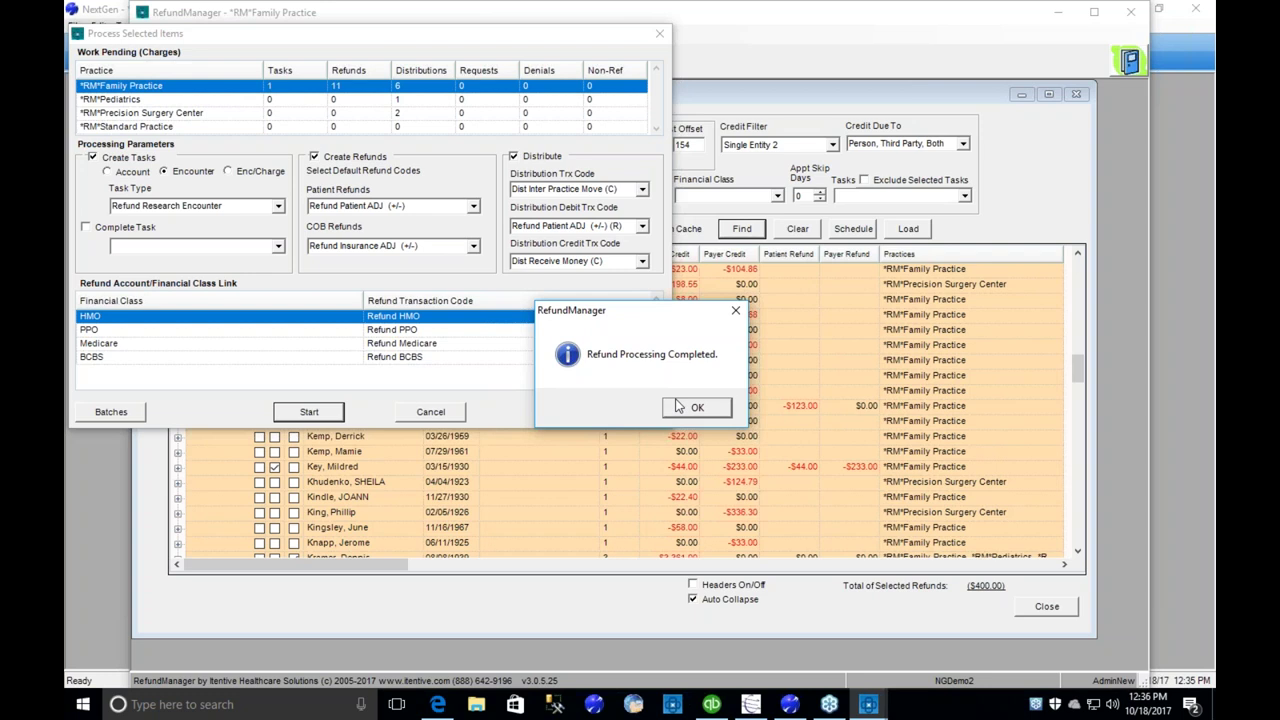
{"action": "left_click", "coordinate": [688, 413]}
{"action": "left_click", "coordinate": [690, 410]}
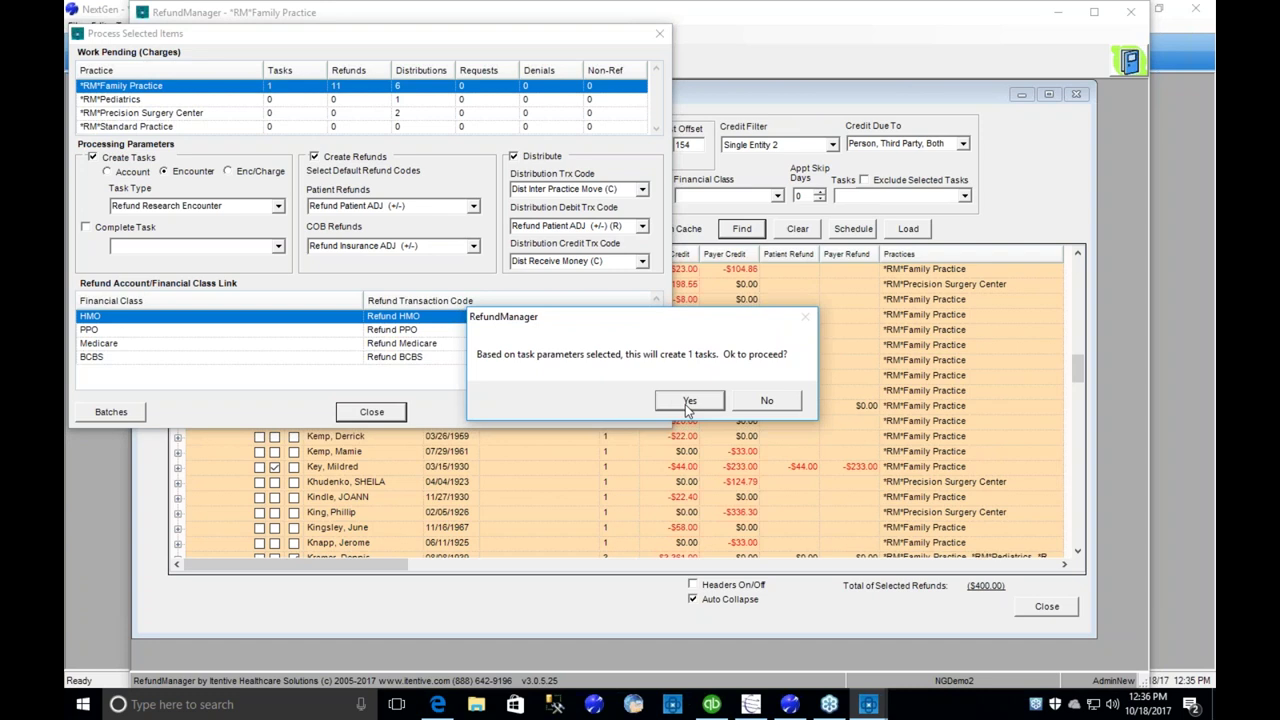
{"action": "left_click", "coordinate": [688, 403]}
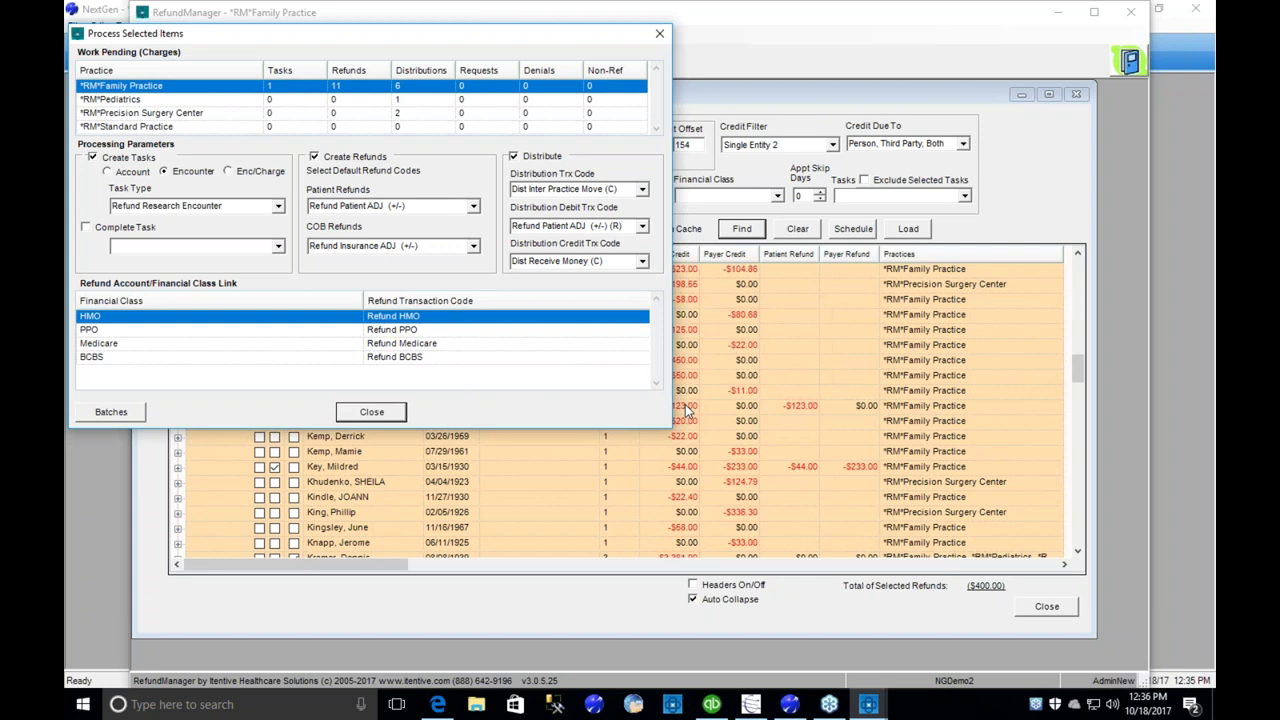
- Check the distributions for the selected credits, accept the preview, and perform the distribution transactions
{"action": "left_click", "coordinate": [690, 410]}
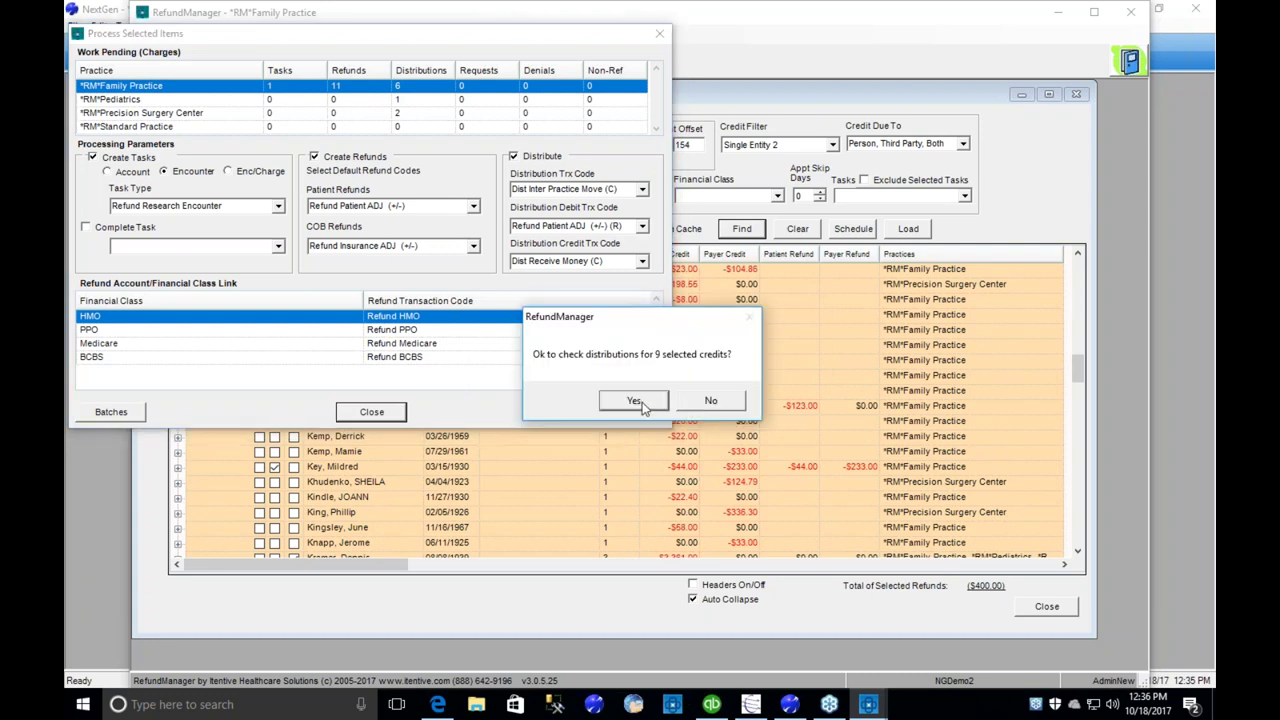
{"action": "left_click", "coordinate": [638, 401]}
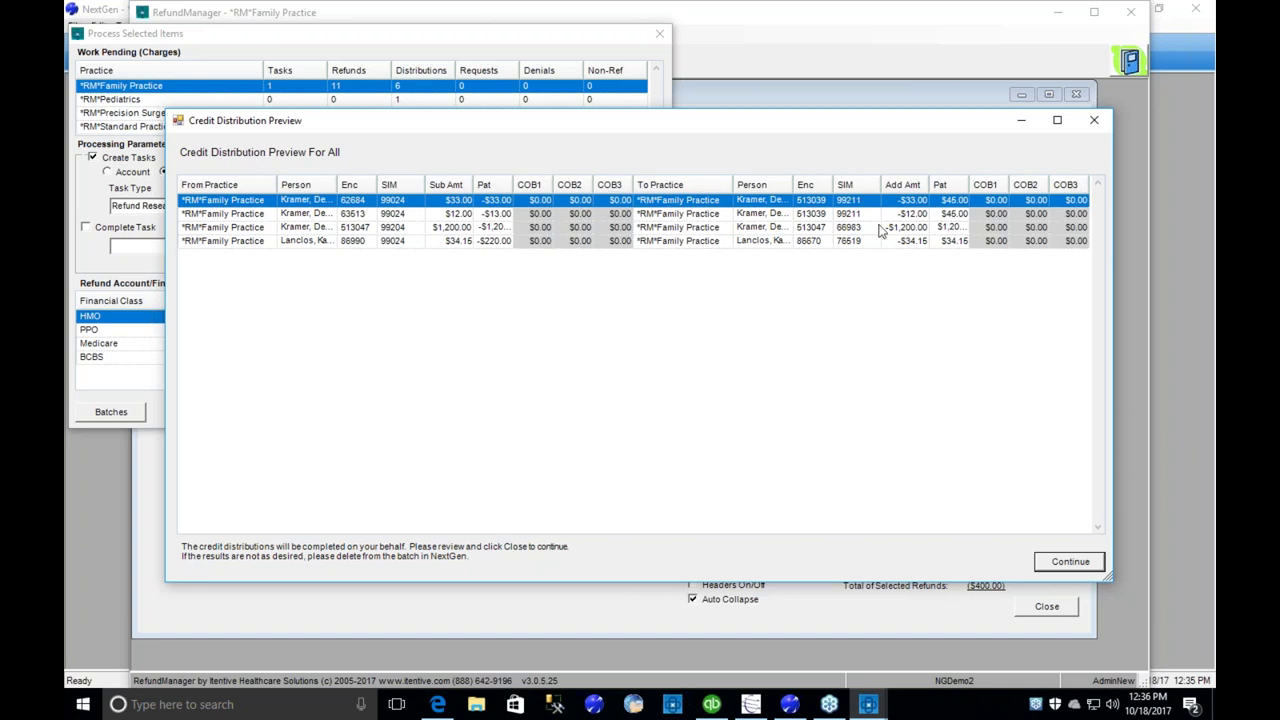
{"action": "left_click", "coordinate": [1072, 564]}
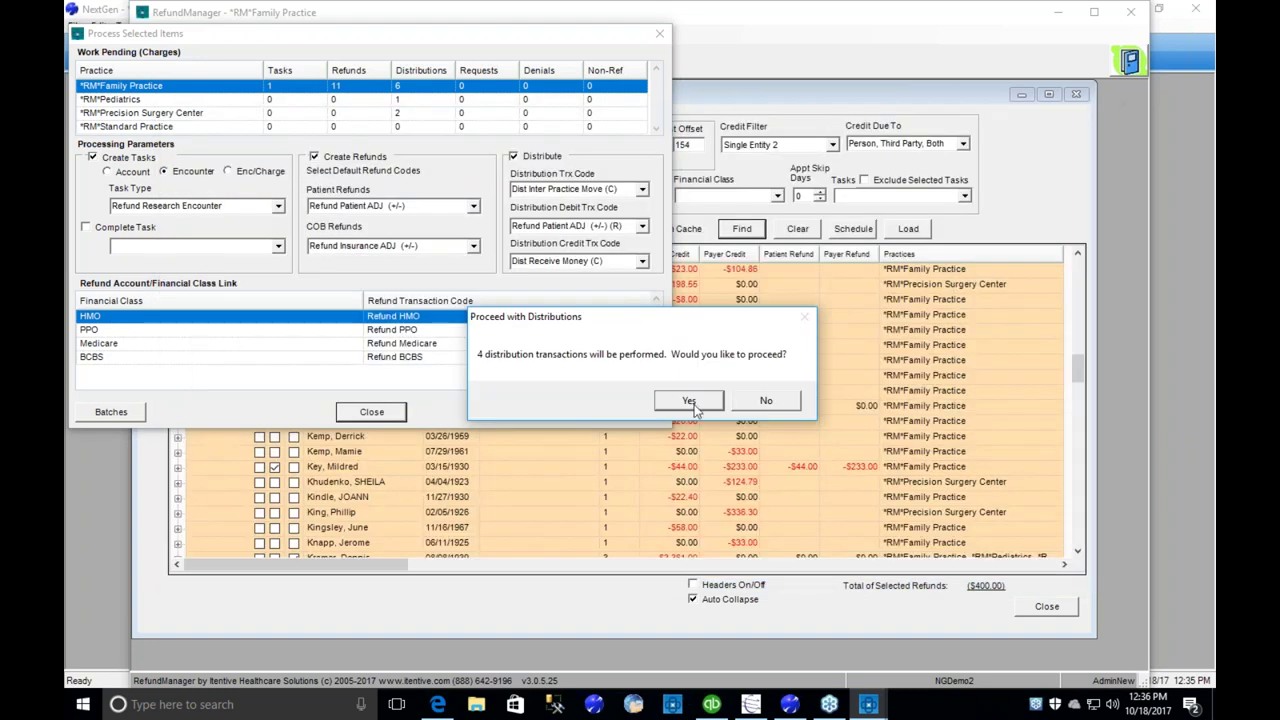
{"action": "left_click", "coordinate": [690, 401]}
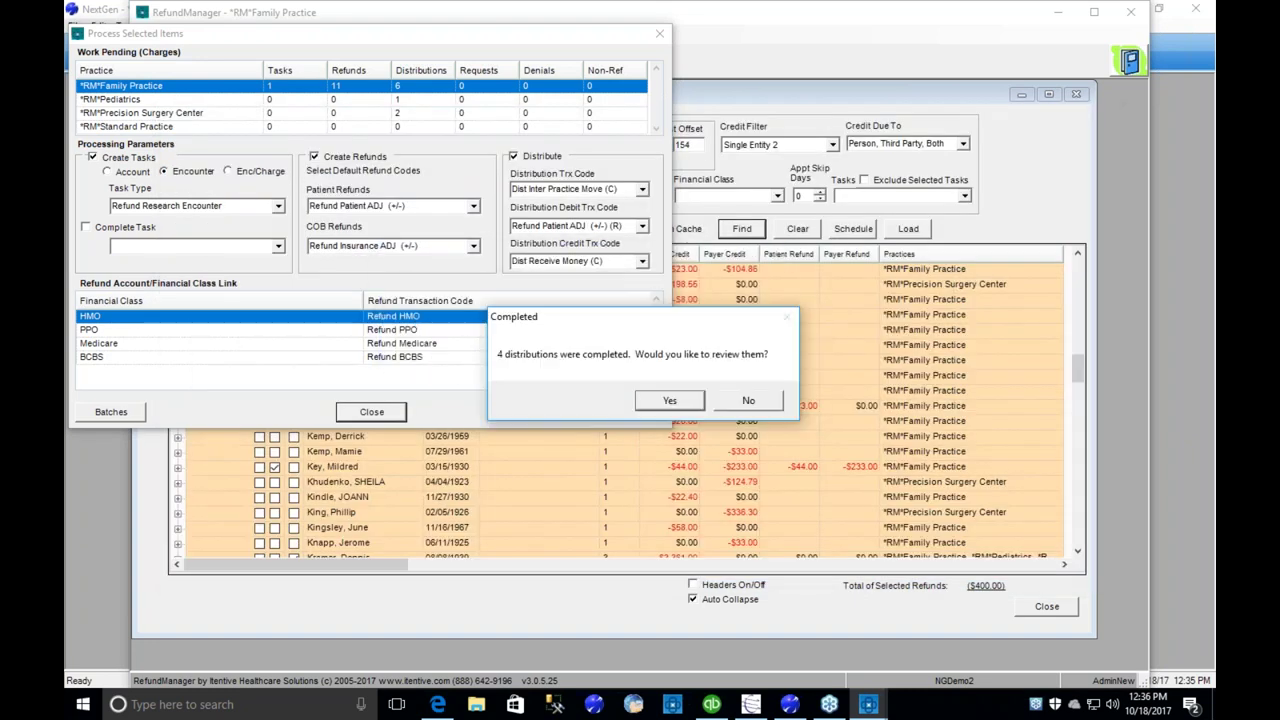
- Review the completed distributions, and close the processing dialog and Credit Scout
{"action": "left_click", "coordinate": [688, 402]}
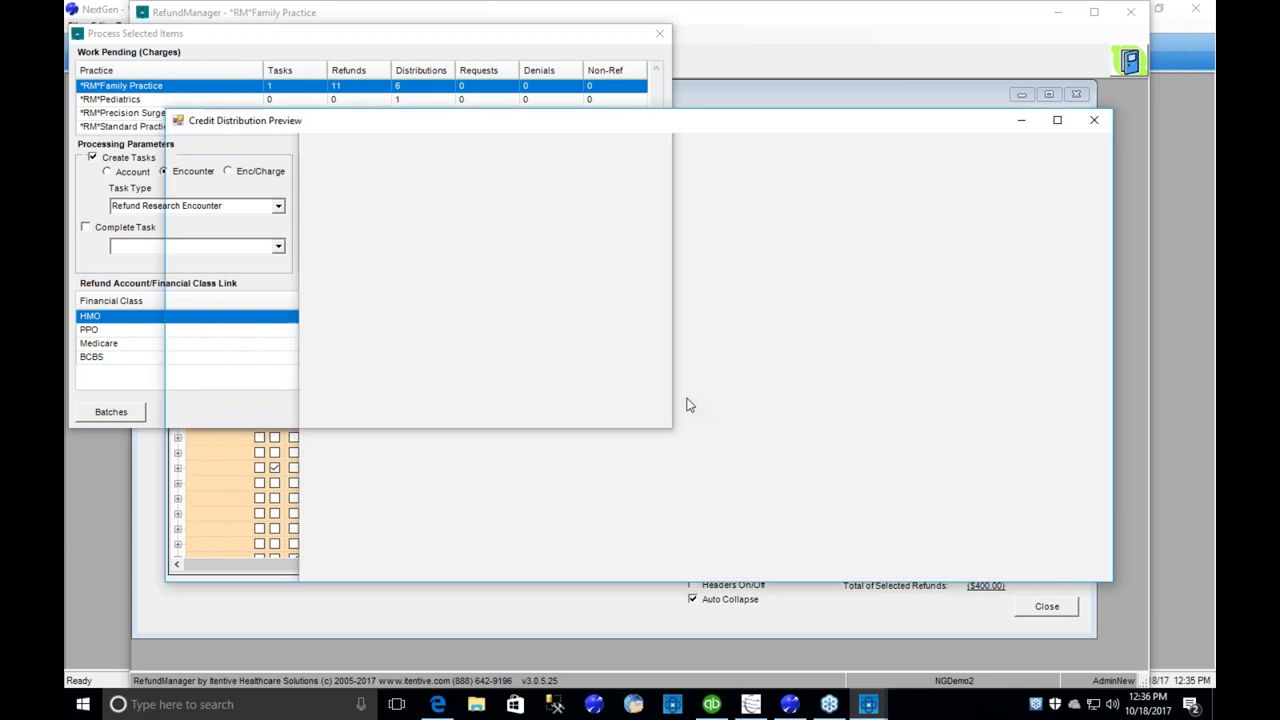
{"action": "left_click", "coordinate": [1070, 562]}
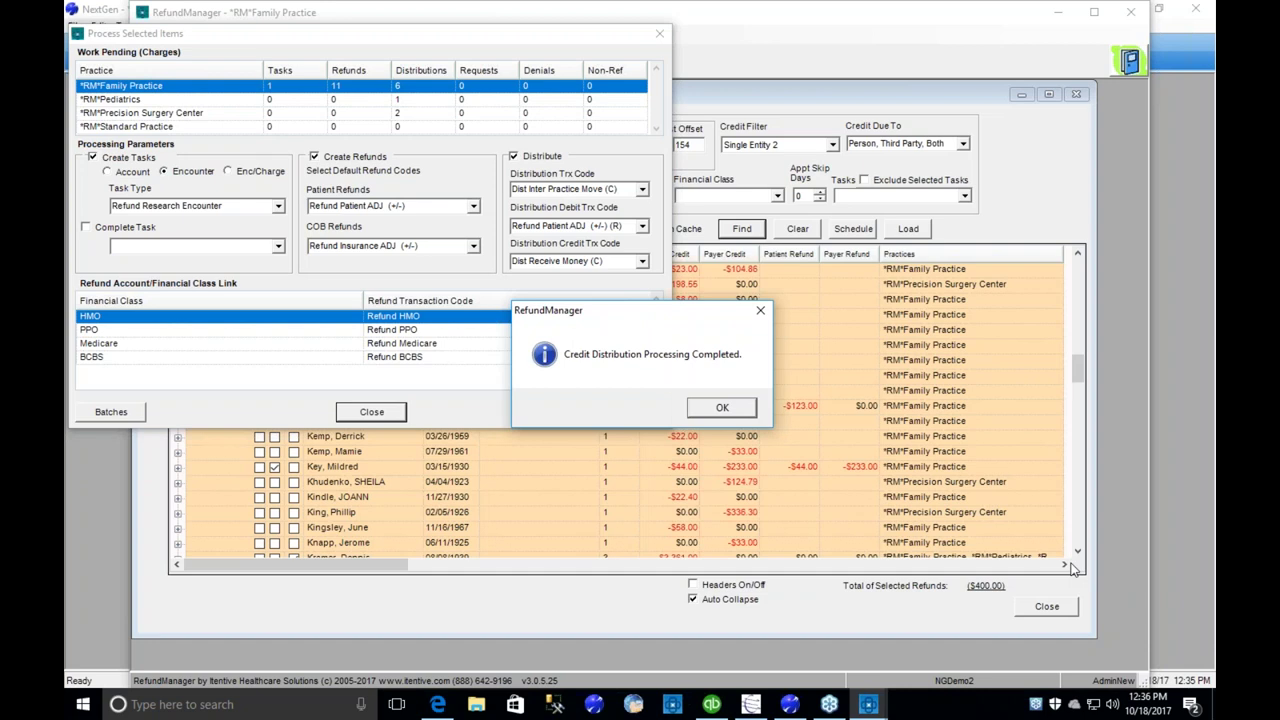
{"action": "left_click", "coordinate": [722, 409]}
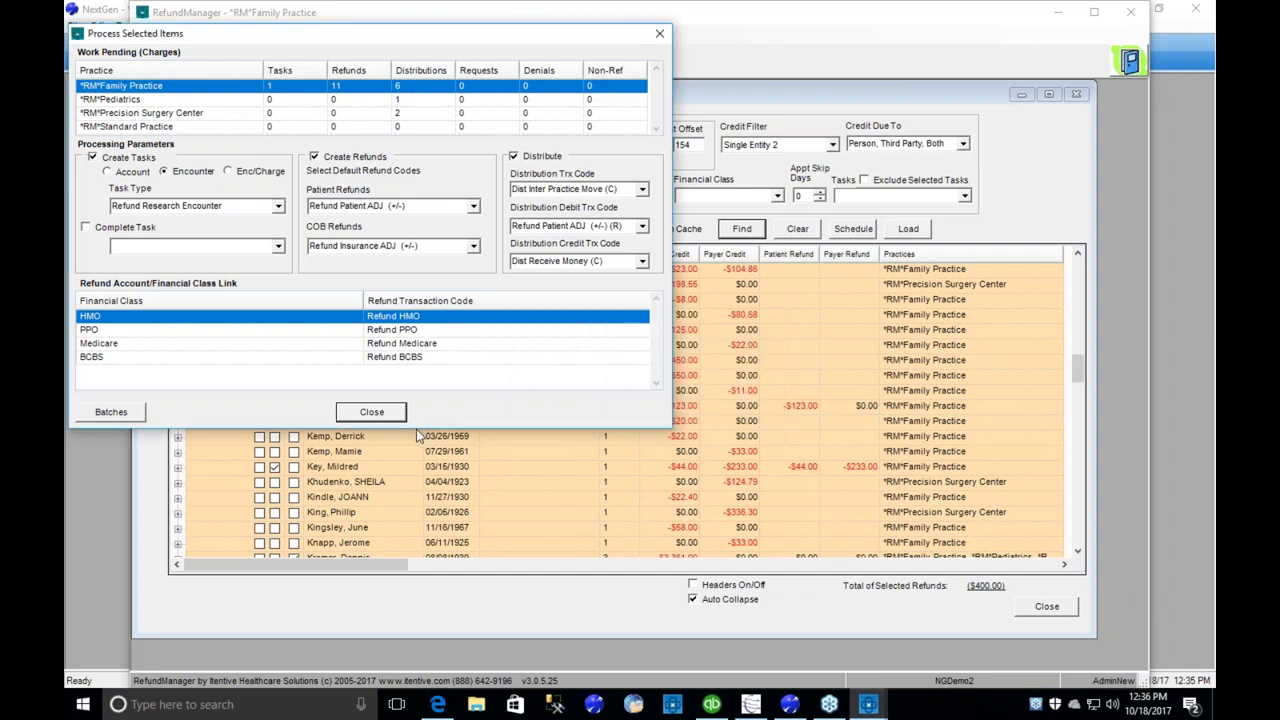
{"action": "left_click", "coordinate": [384, 412]}
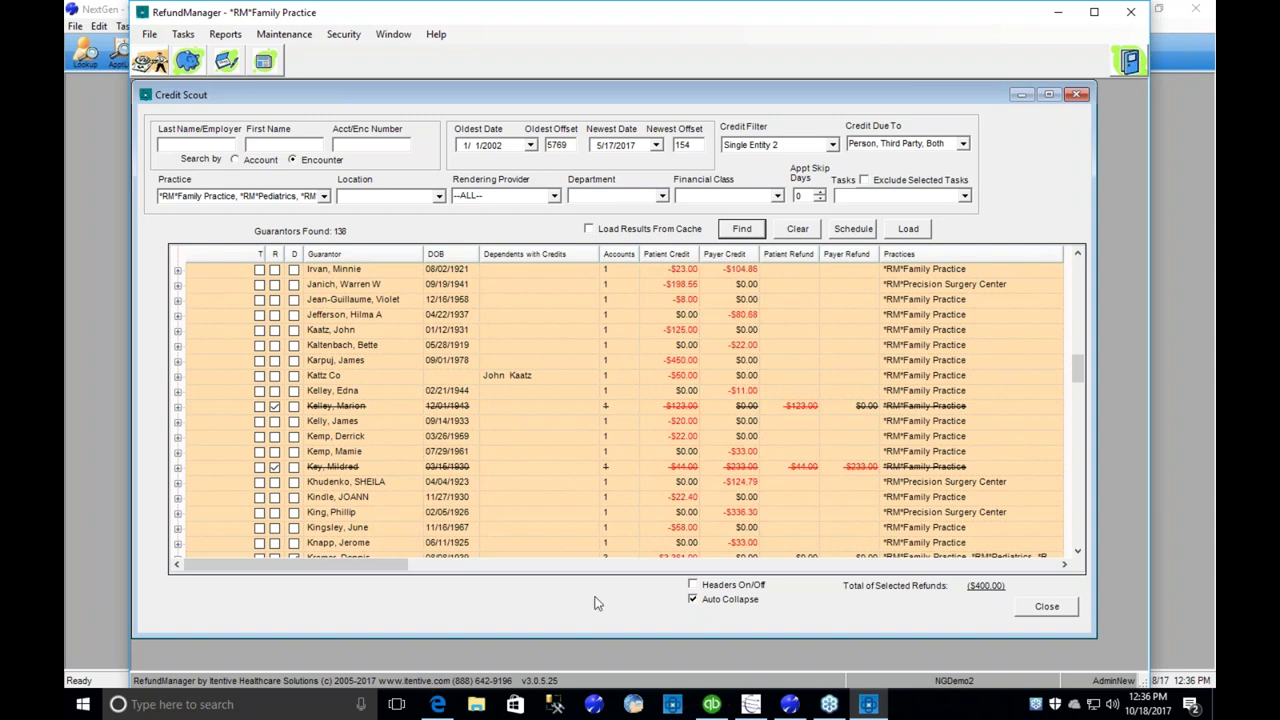
{"action": "left_click", "coordinate": [1046, 607]}
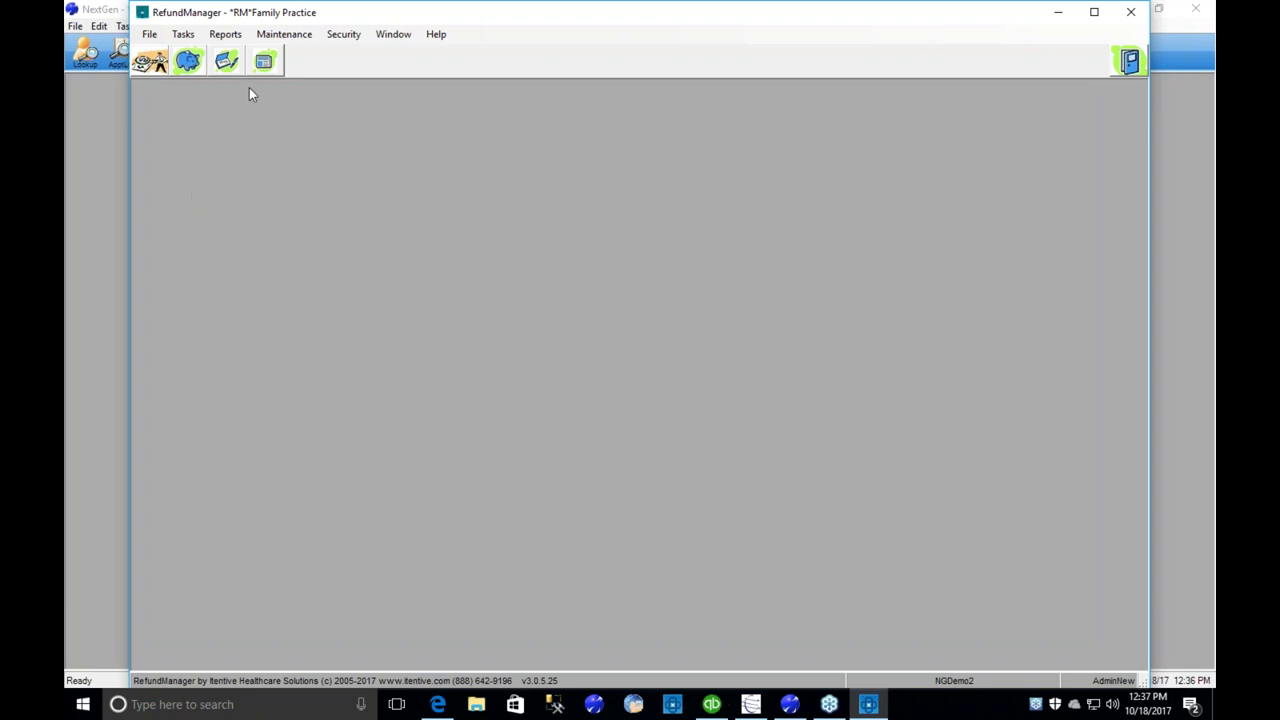
- Switch to NextGen and post the 06/23/2015 Refund FP Demo batch
{"action": "left_click", "coordinate": [106, 16]}
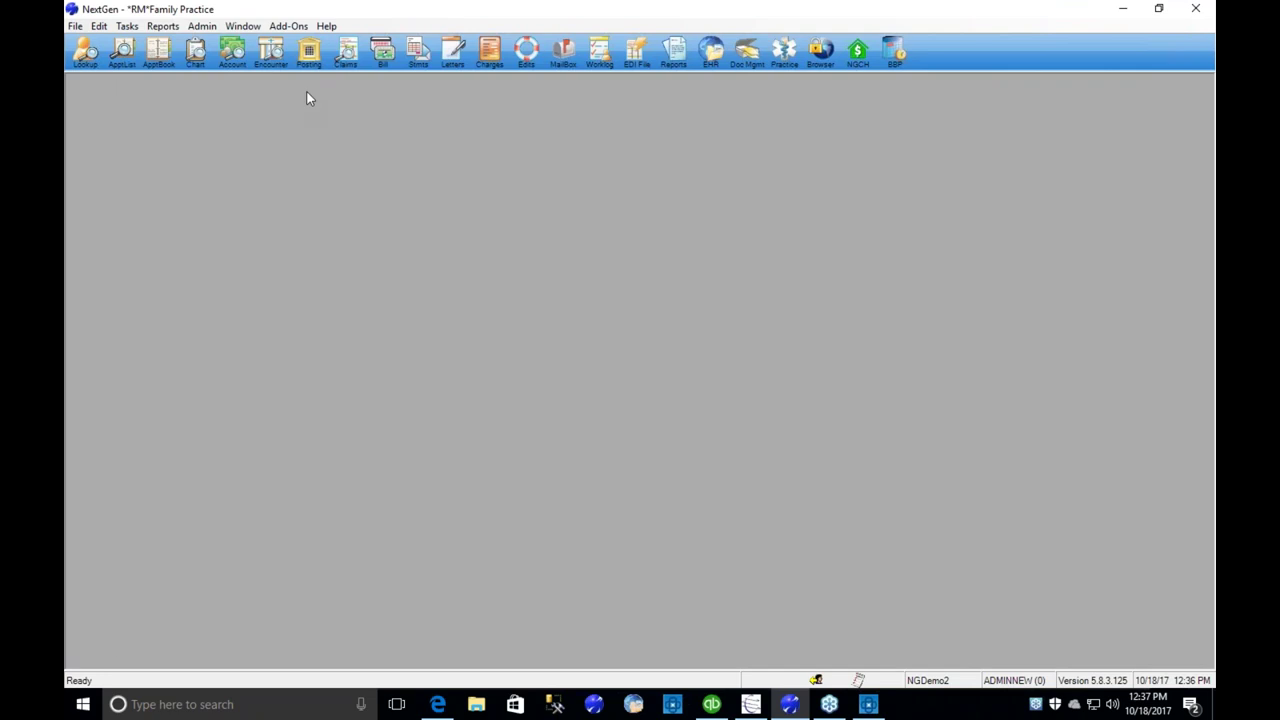
{"action": "left_click", "coordinate": [307, 55]}
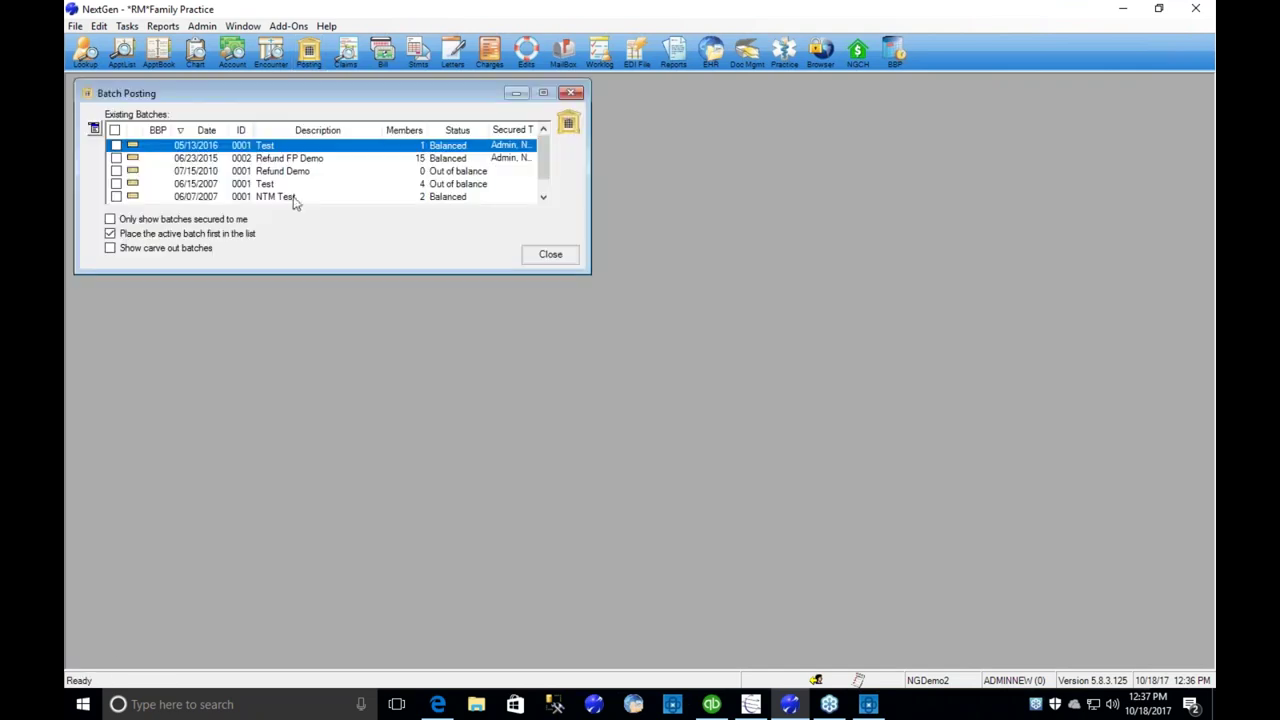
{"action": "left_click", "coordinate": [290, 159]}
{"action": "right_click", "coordinate": [290, 159]}
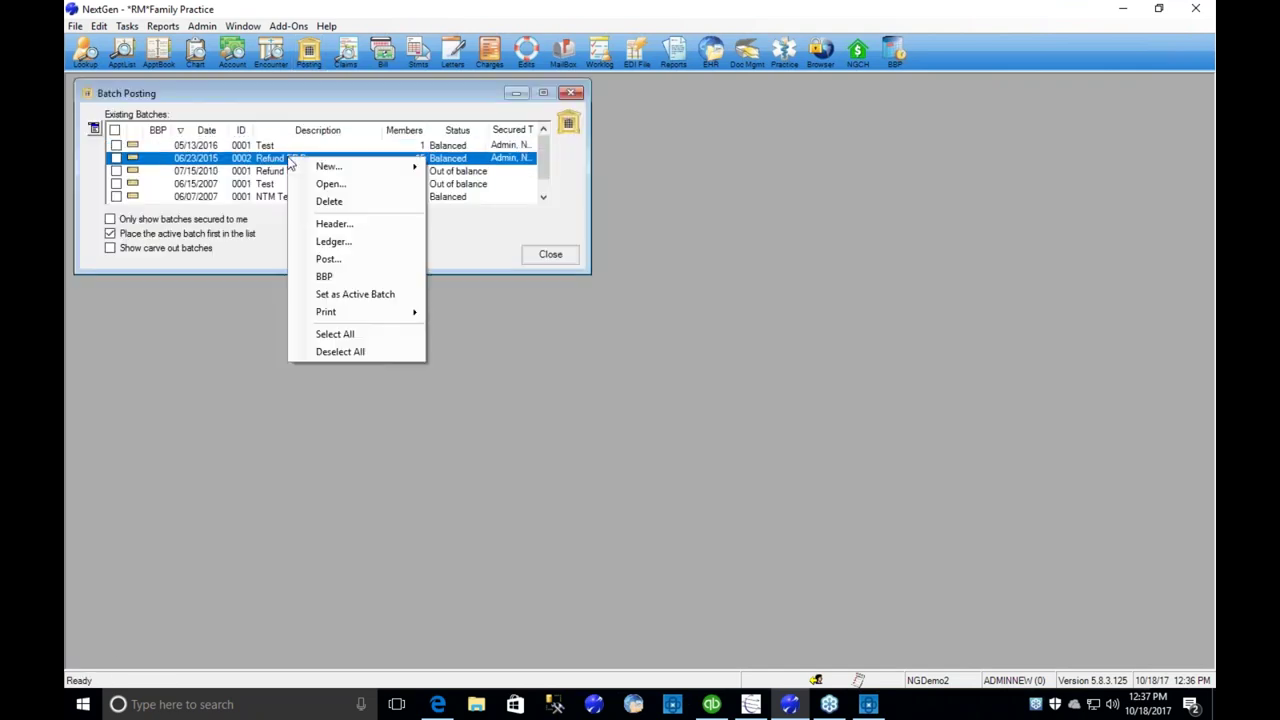
{"action": "left_click", "coordinate": [310, 261]}
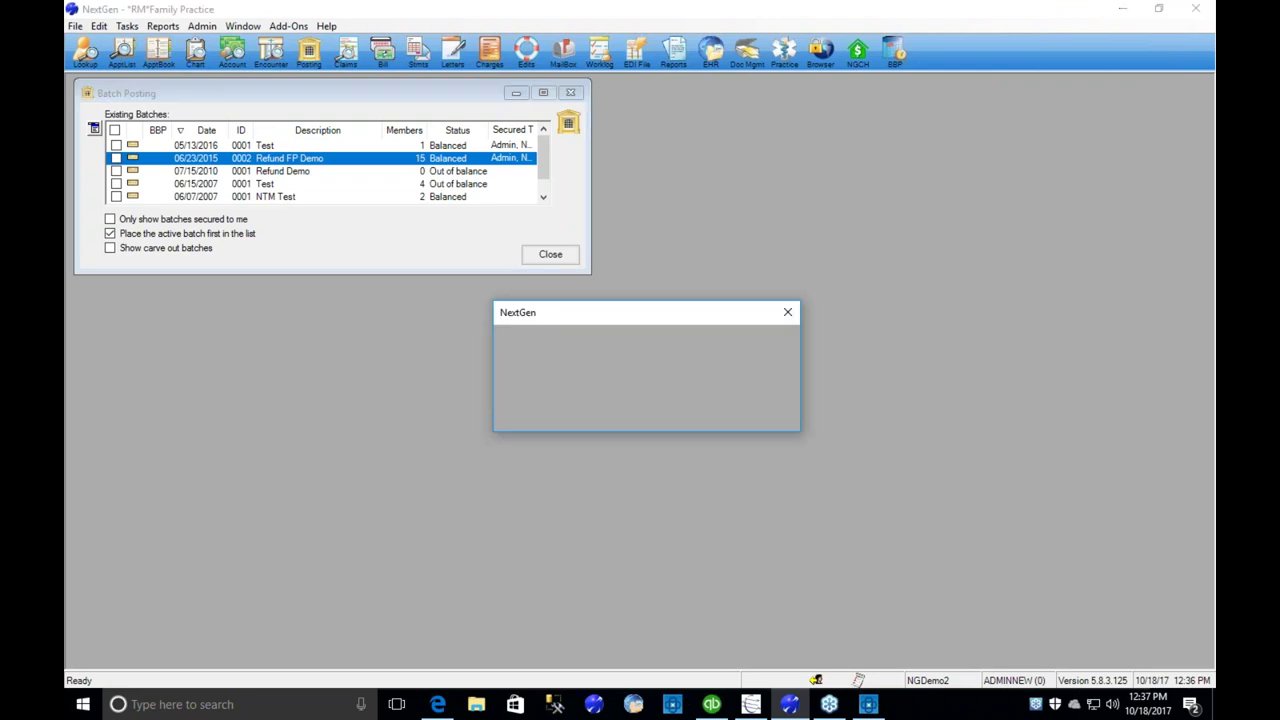
{"action": "left_click", "coordinate": [665, 413]}
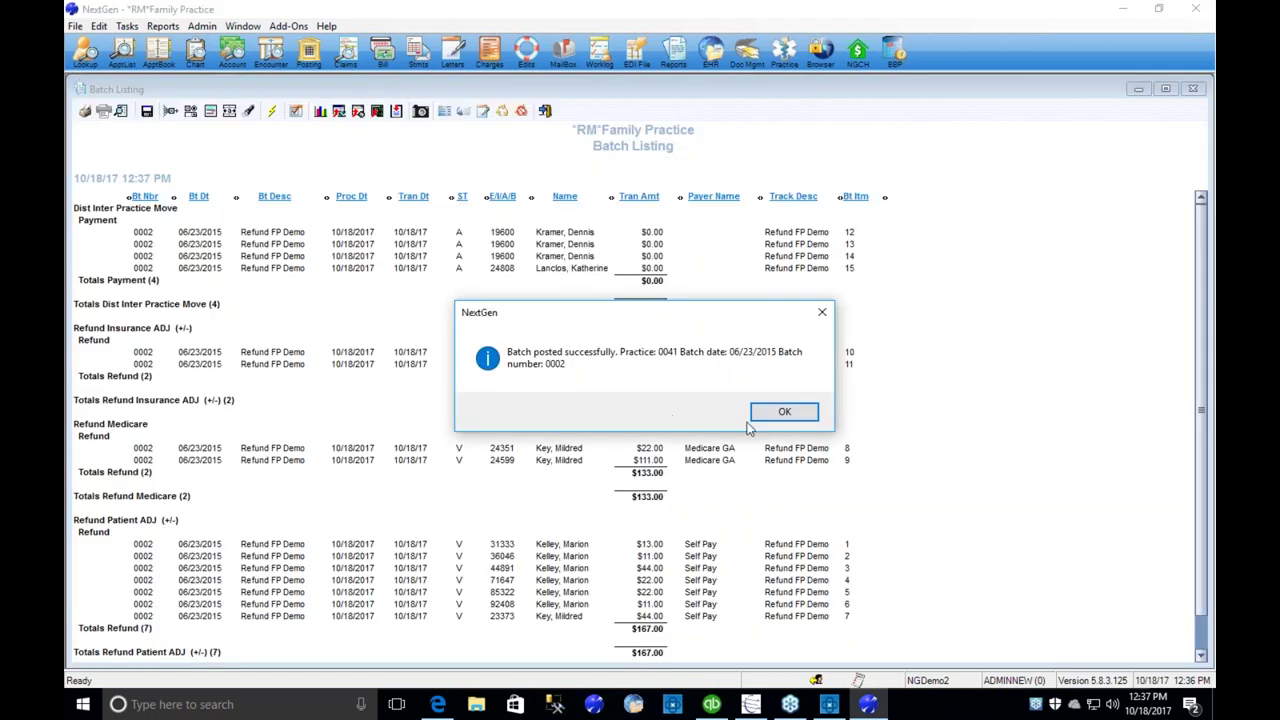
{"action": "left_click", "coordinate": [782, 413]}
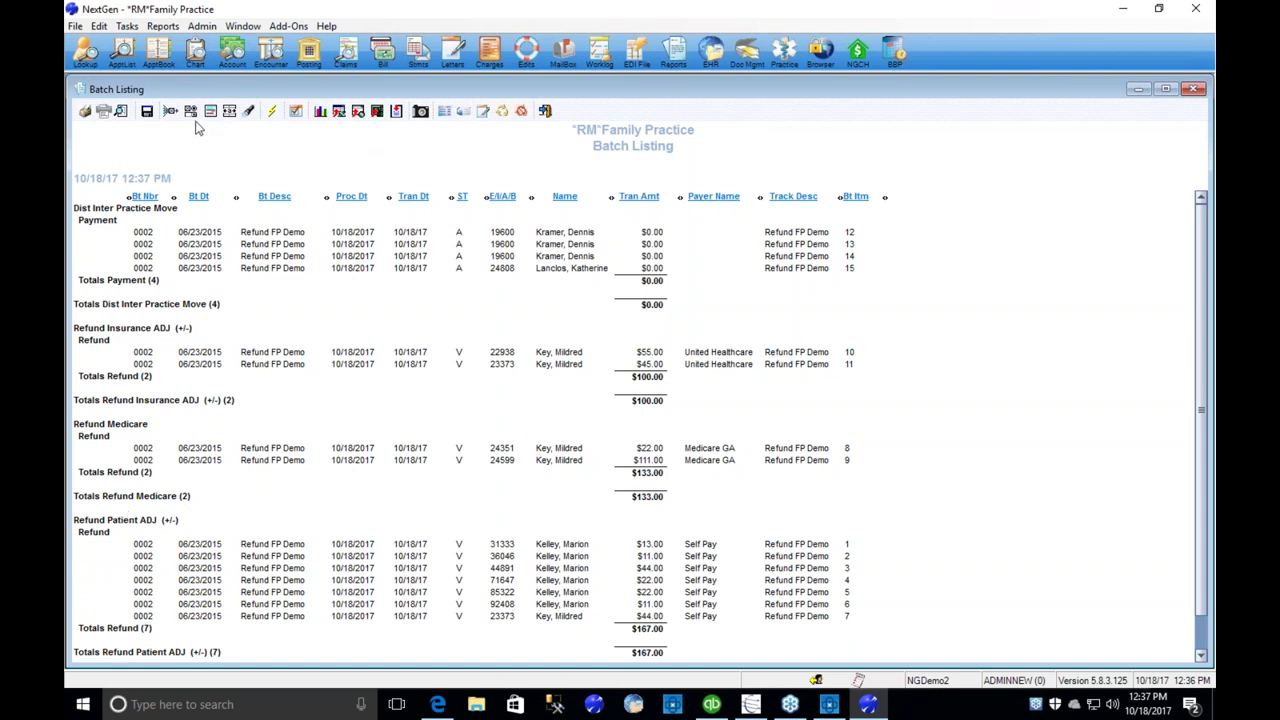
- Look up the account with three Dist Inter Practice Move entries by account number and open its account summary
{"action": "left_click", "coordinate": [230, 60]}
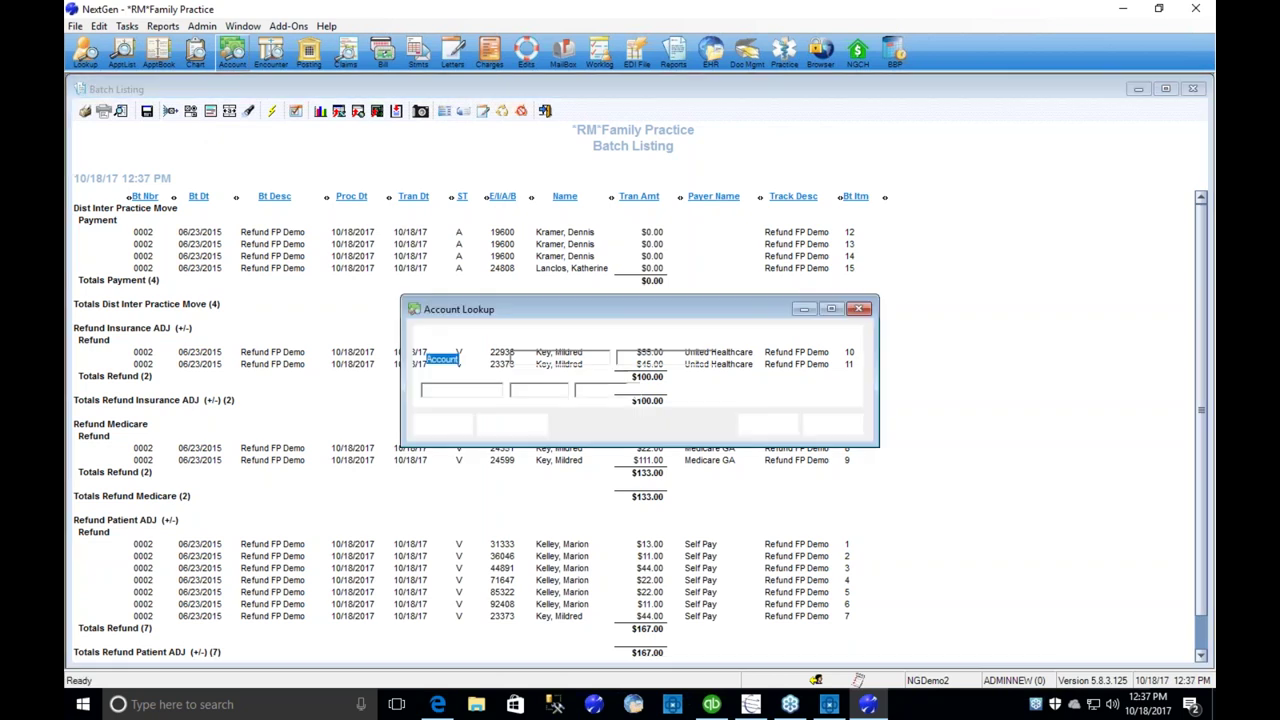
{"action": "left_click", "coordinate": [465, 395]}
{"action": "type", "text": "19600"}
{"action": "key", "text": "Return"}
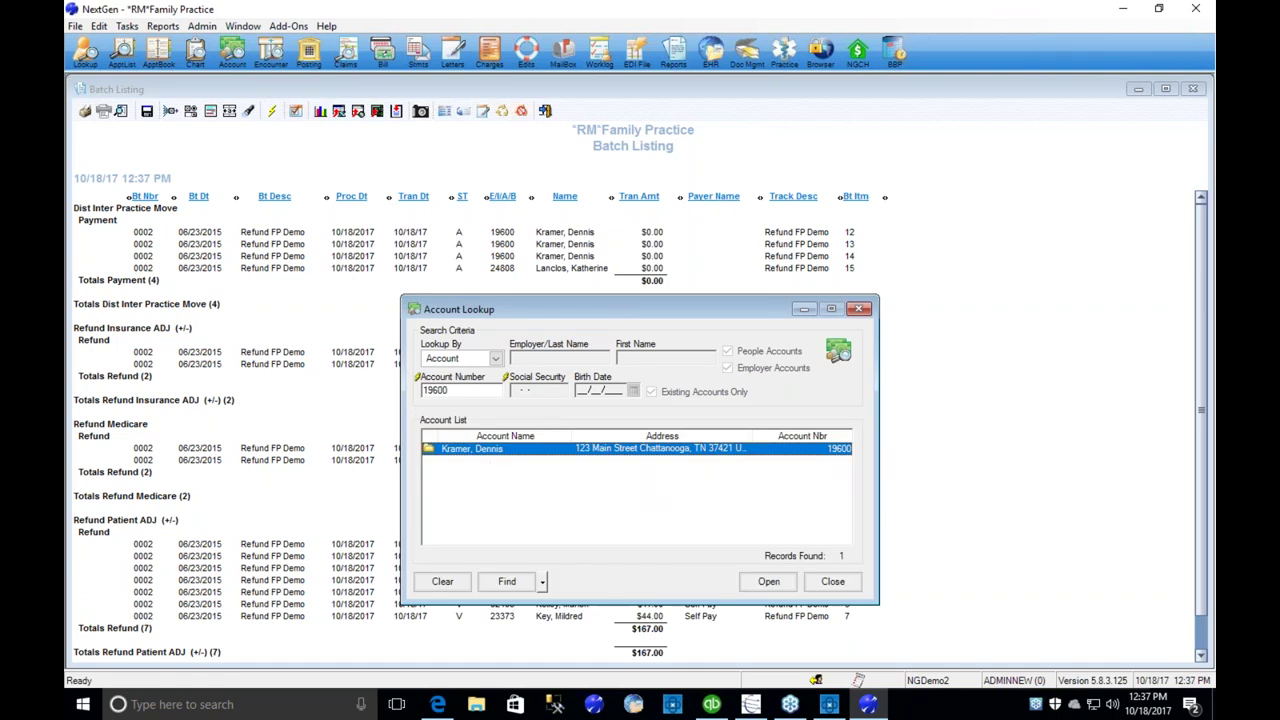
{"action": "key", "text": "Return"}
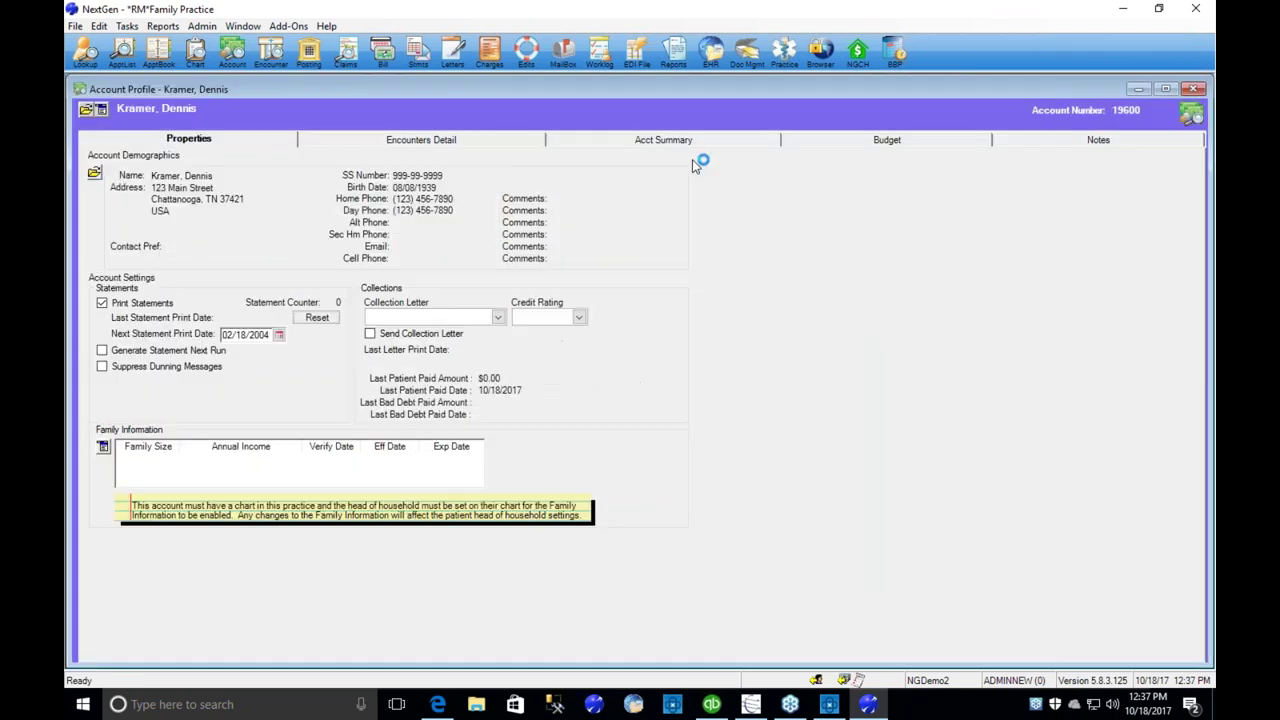
{"action": "left_click", "coordinate": [680, 141]}
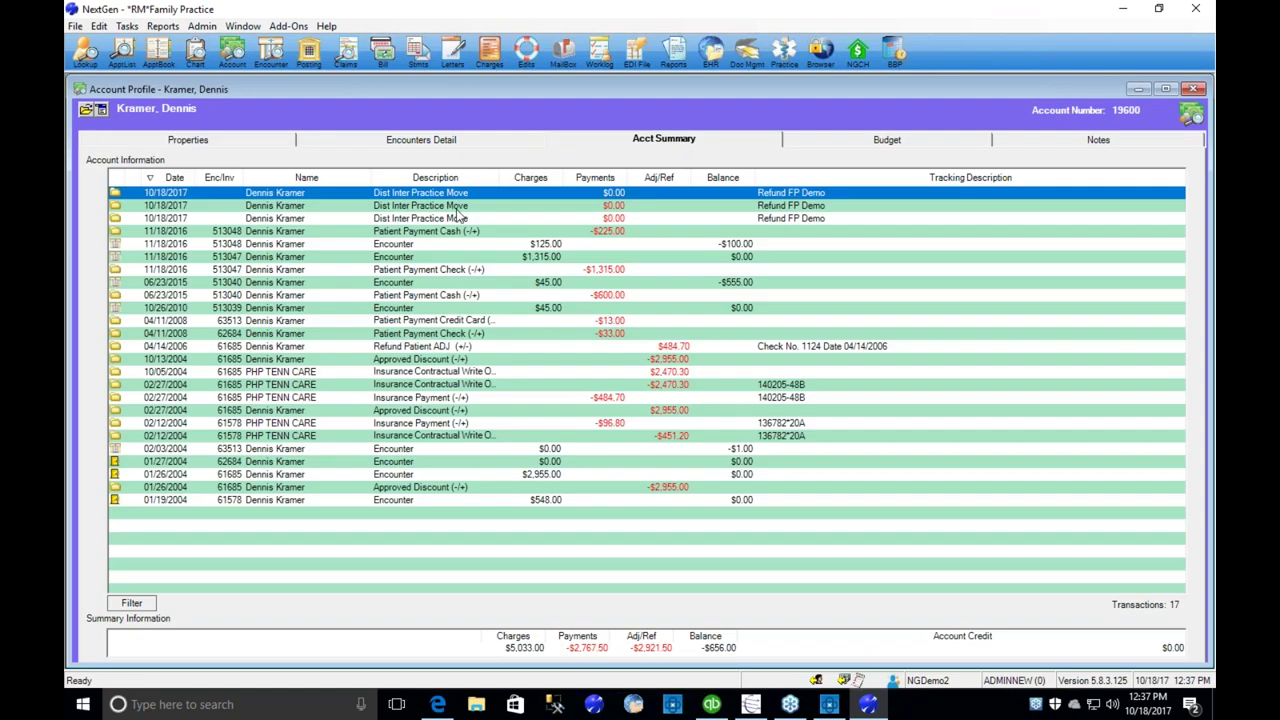
- Expand the three 10/18/2017 Dist Inter Practice Move transactions to examine their line items
{"action": "double_click", "coordinate": [289, 197]}
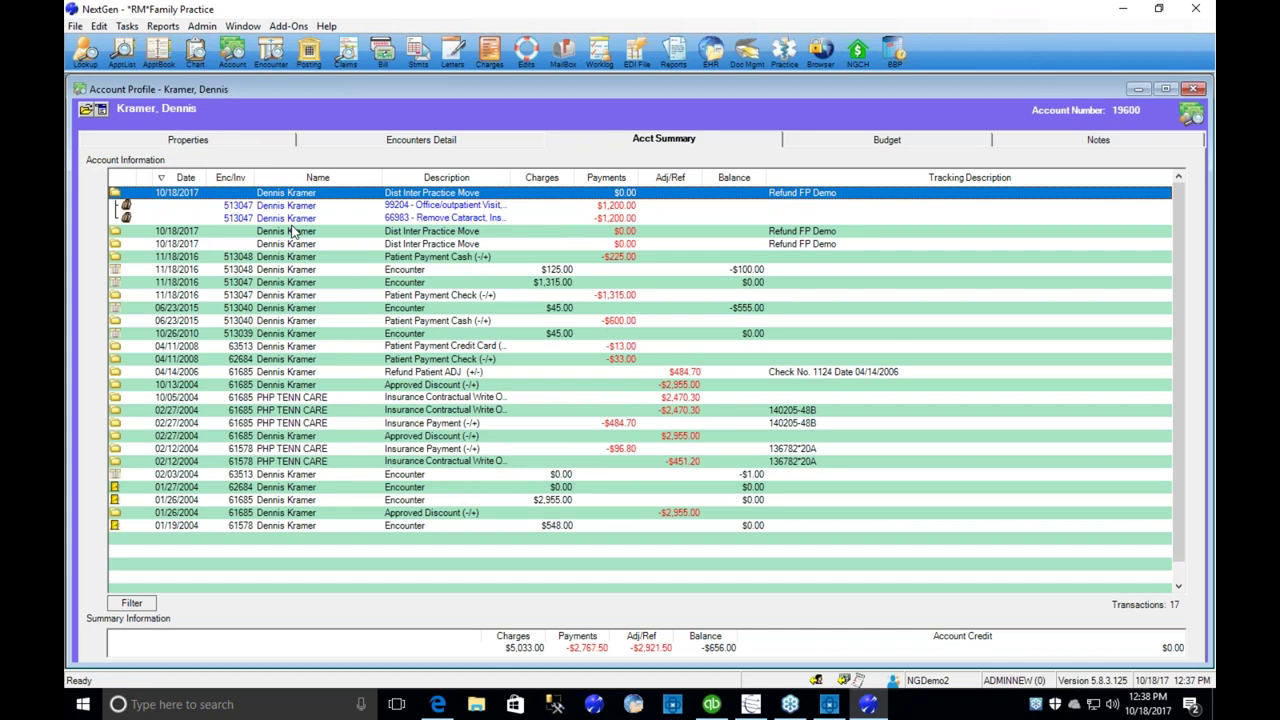
{"action": "double_click", "coordinate": [292, 232]}
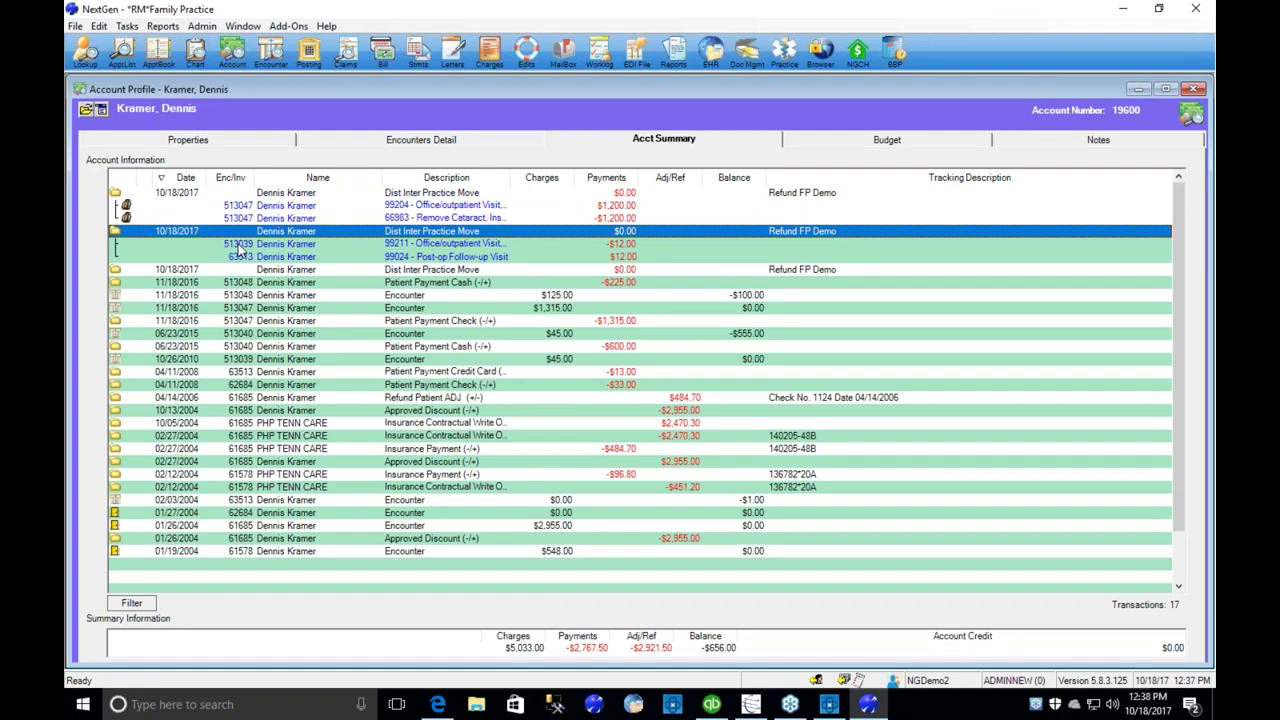
{"action": "double_click", "coordinate": [298, 271]}
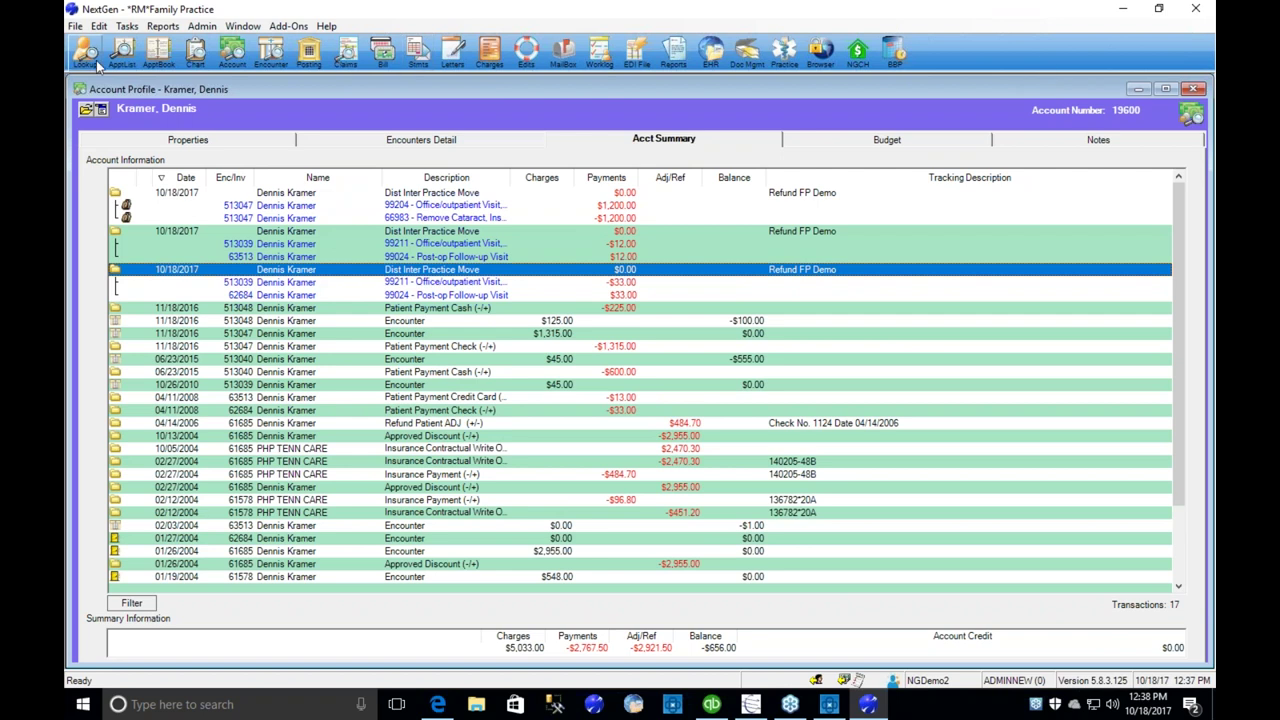
- Close the account profile and account lookup, and open the encounter of the $22.00 Medicare GA refund from the Batch Listing
{"action": "left_click", "coordinate": [82, 90]}
{"action": "left_click", "coordinate": [110, 197]}
{"action": "left_click", "coordinate": [833, 581]}
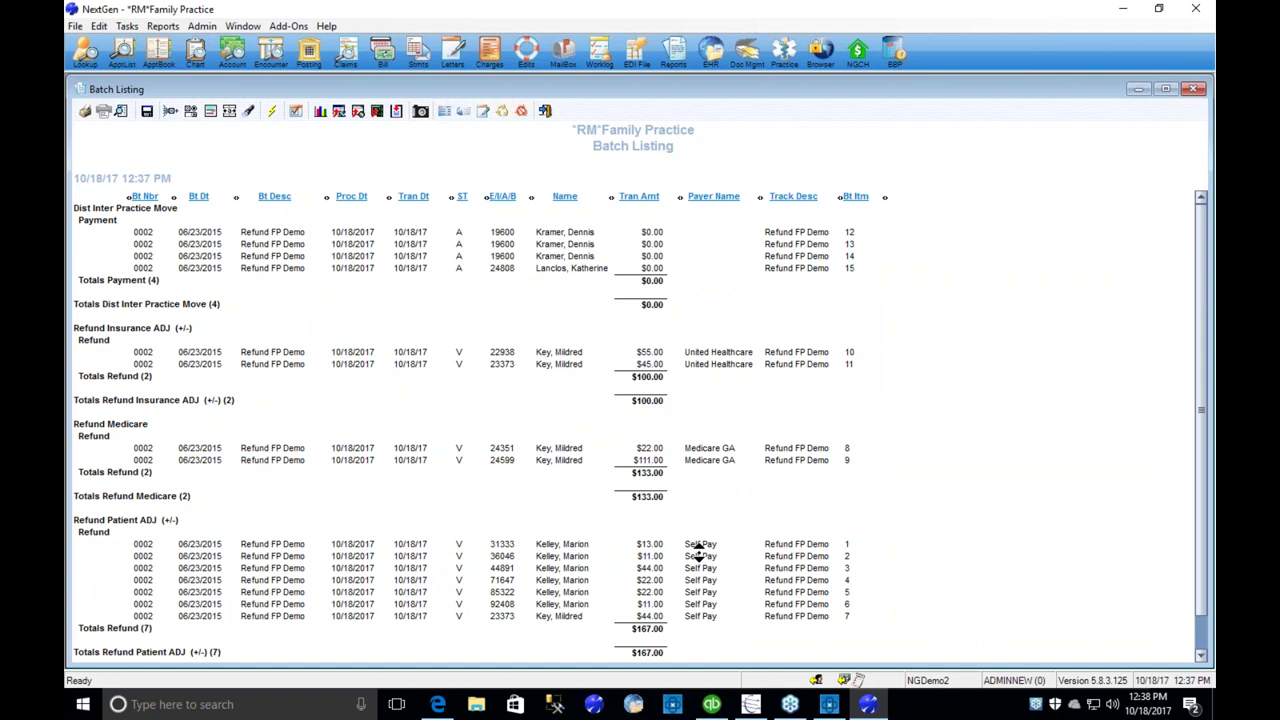
{"action": "double_click", "coordinate": [503, 448]}
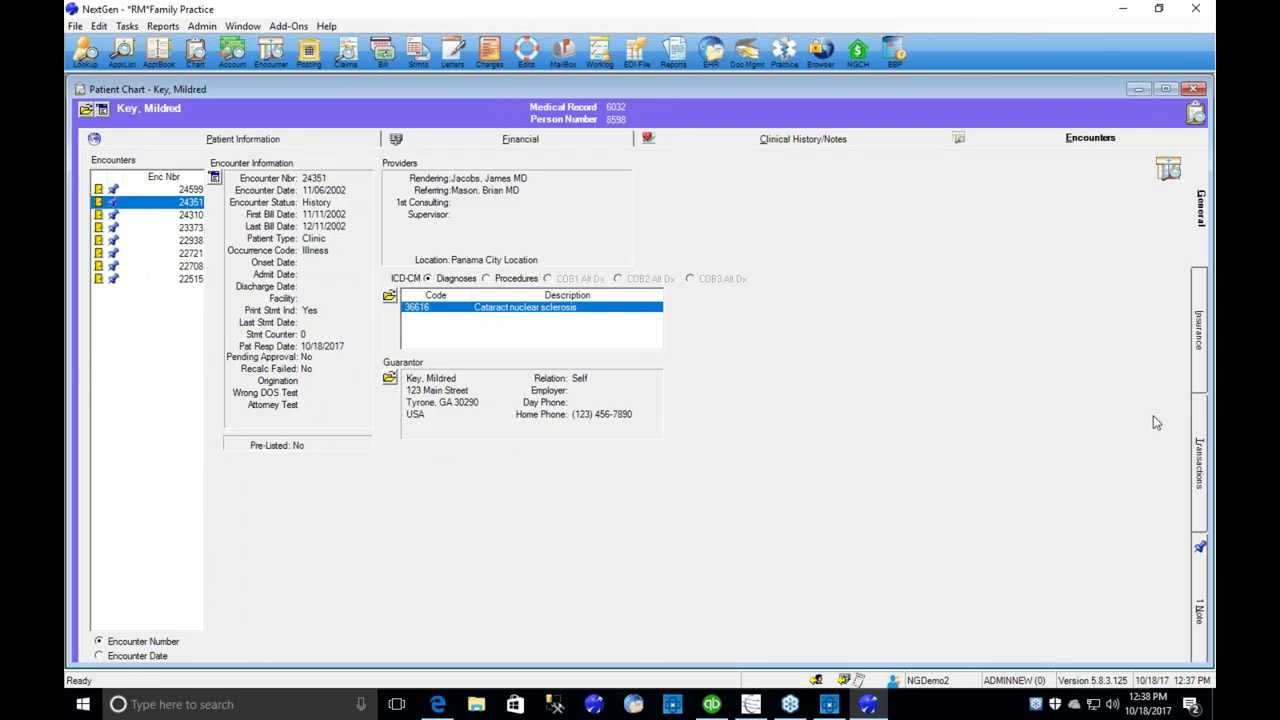
- Examine the encounter's Refund Medicare transaction and read its RefundManager Created Refund note, then return to the encounter's transactions
{"action": "left_click", "coordinate": [1203, 430]}
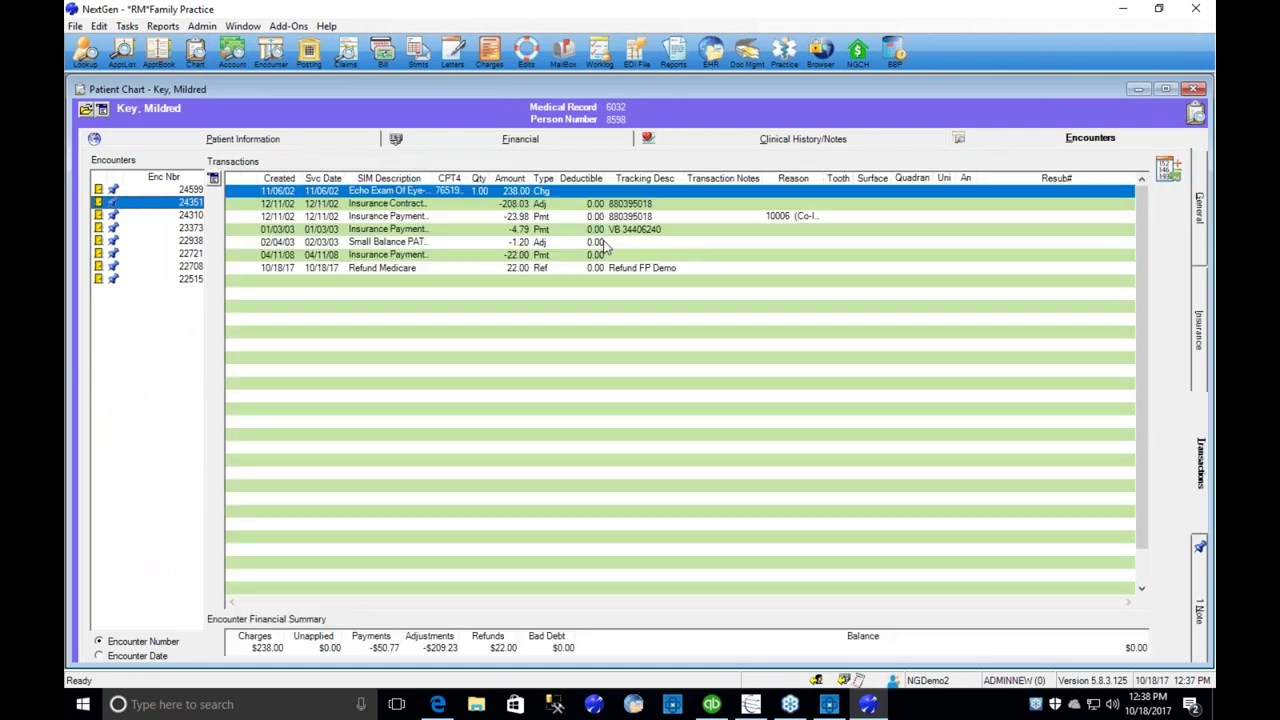
{"action": "left_click", "coordinate": [363, 268]}
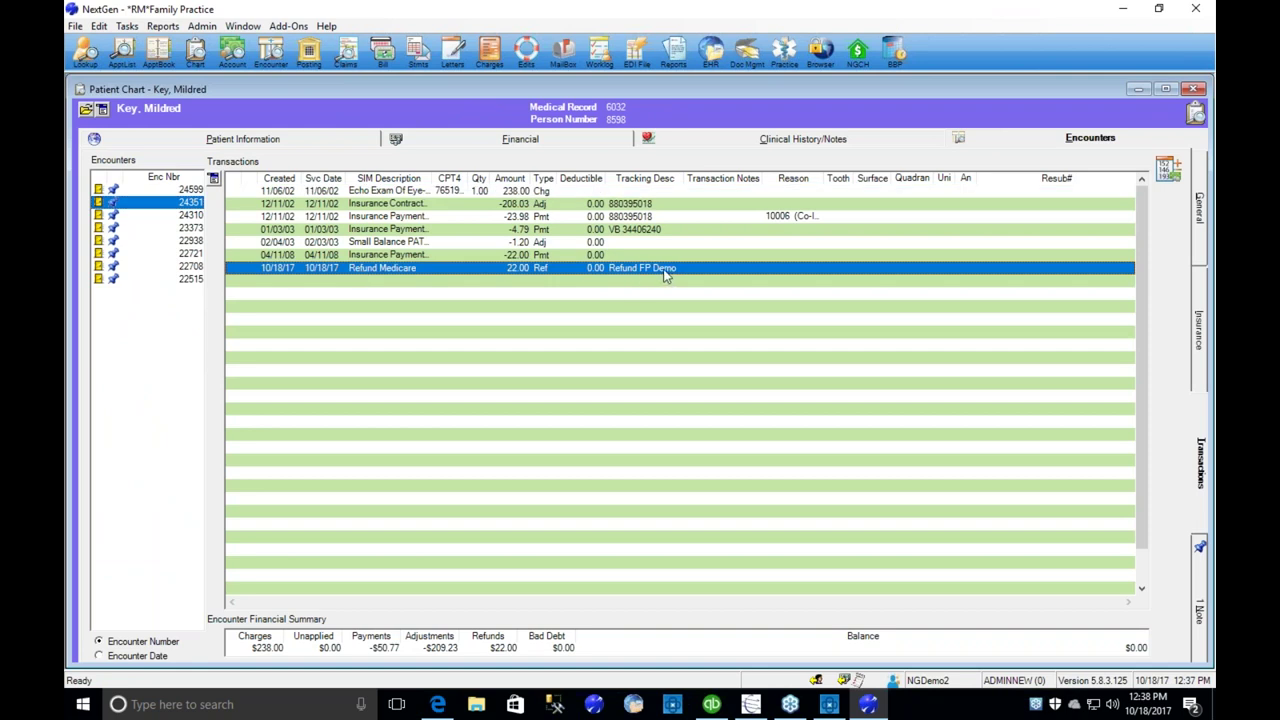
{"action": "left_click", "coordinate": [1201, 614]}
{"action": "double_click", "coordinate": [425, 198]}
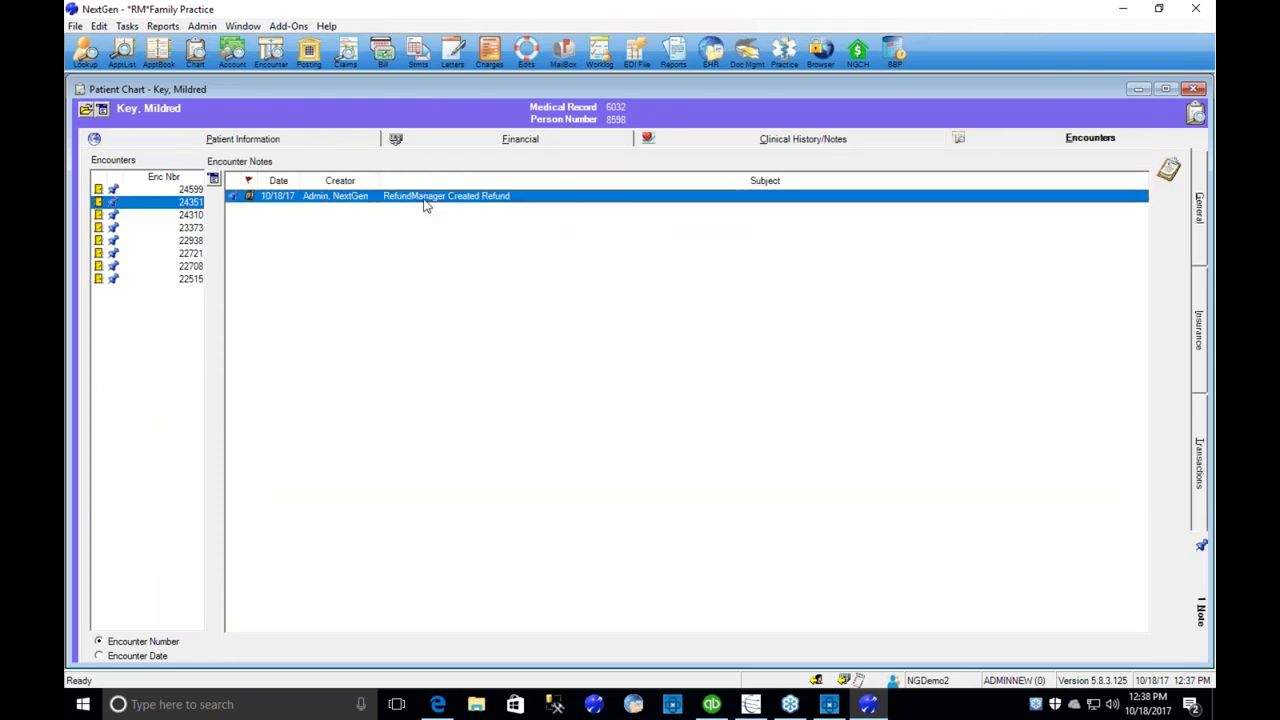
{"action": "left_click", "coordinate": [717, 418]}
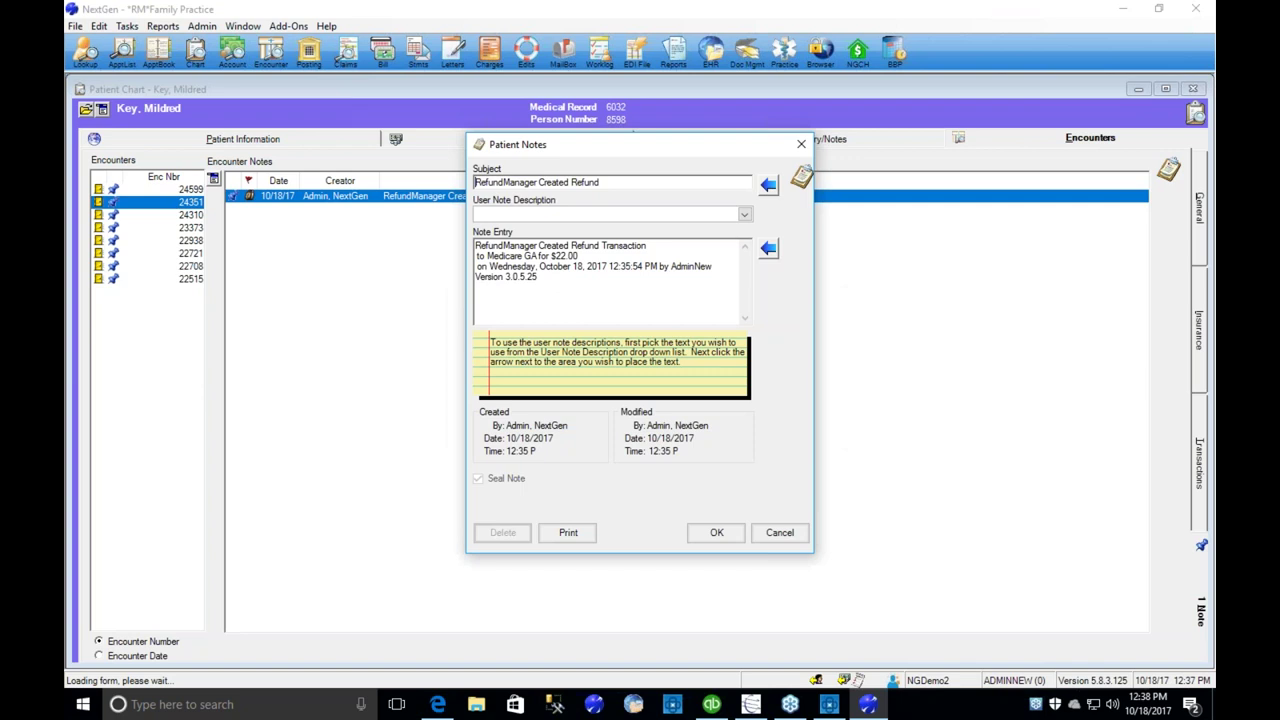
{"action": "left_click_drag", "start_coordinate": [558, 278], "coordinate": [443, 225]}
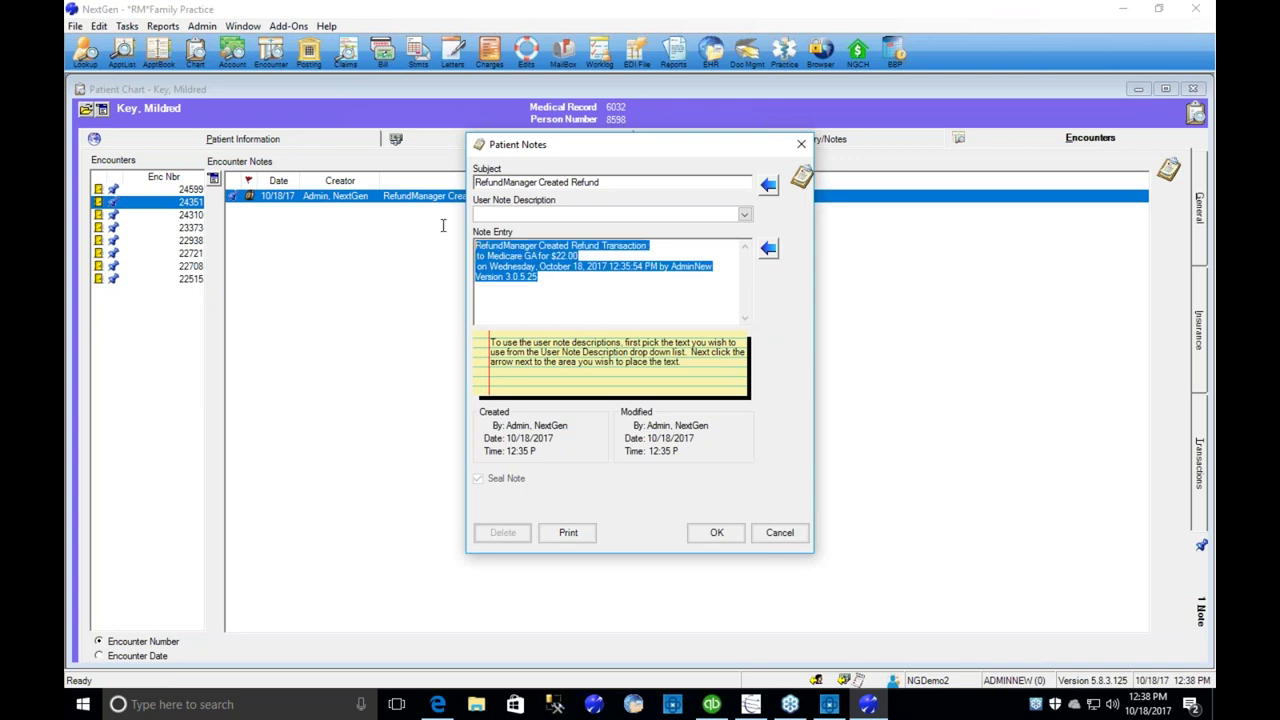
{"action": "left_click", "coordinate": [791, 545]}
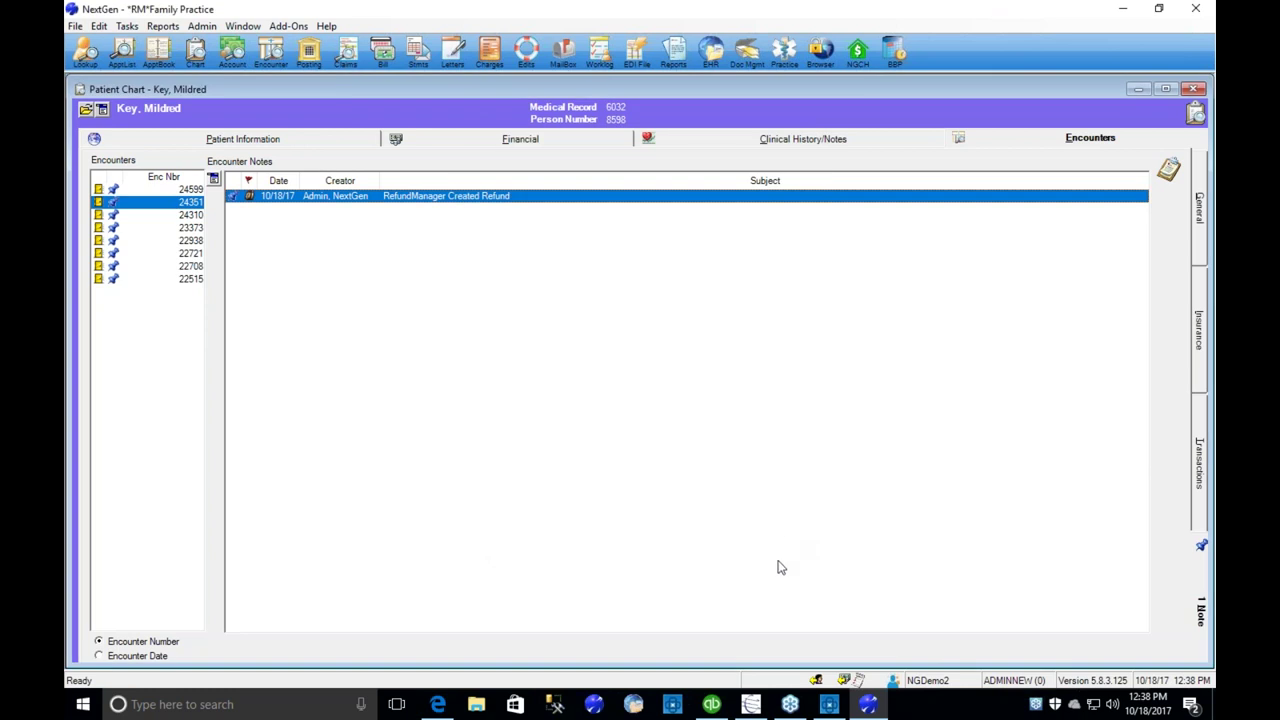
{"action": "left_click", "coordinate": [1200, 470]}
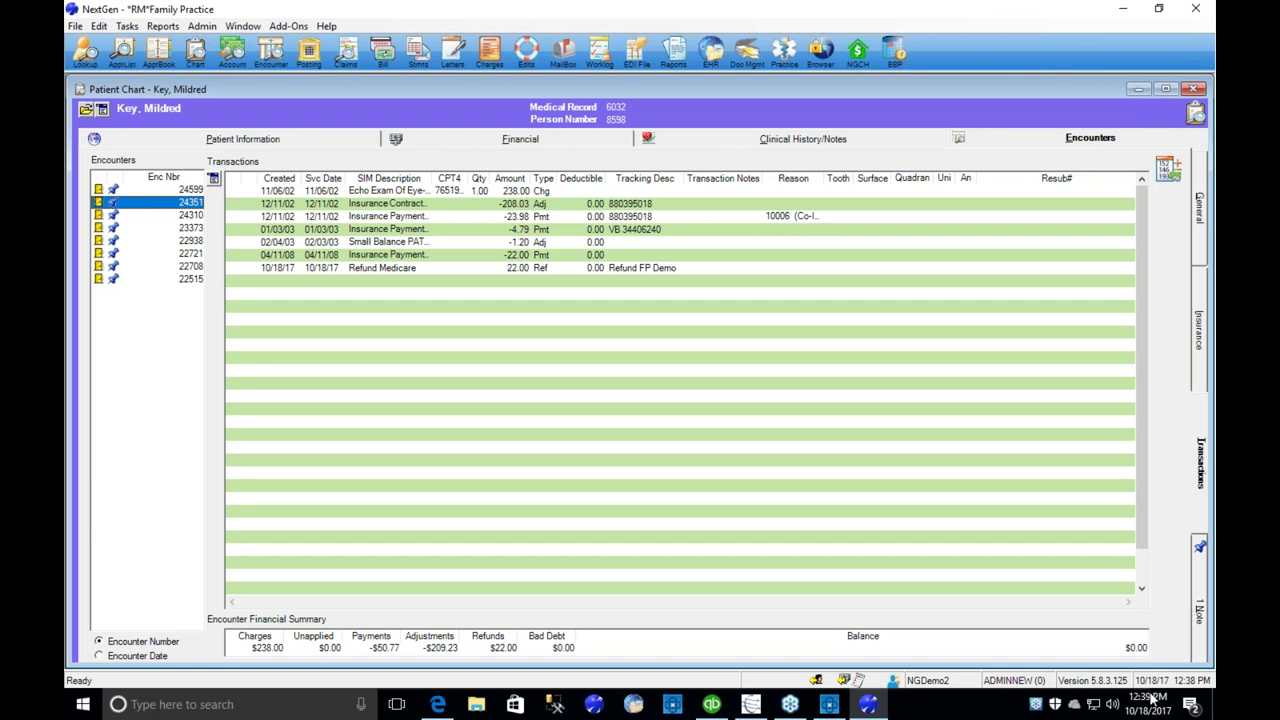
- Switch to RefundManager and search for unprocessed *RM*Family Practice refund batches with Batch Detective
{"action": "mouse_move", "coordinate": [830, 710]}
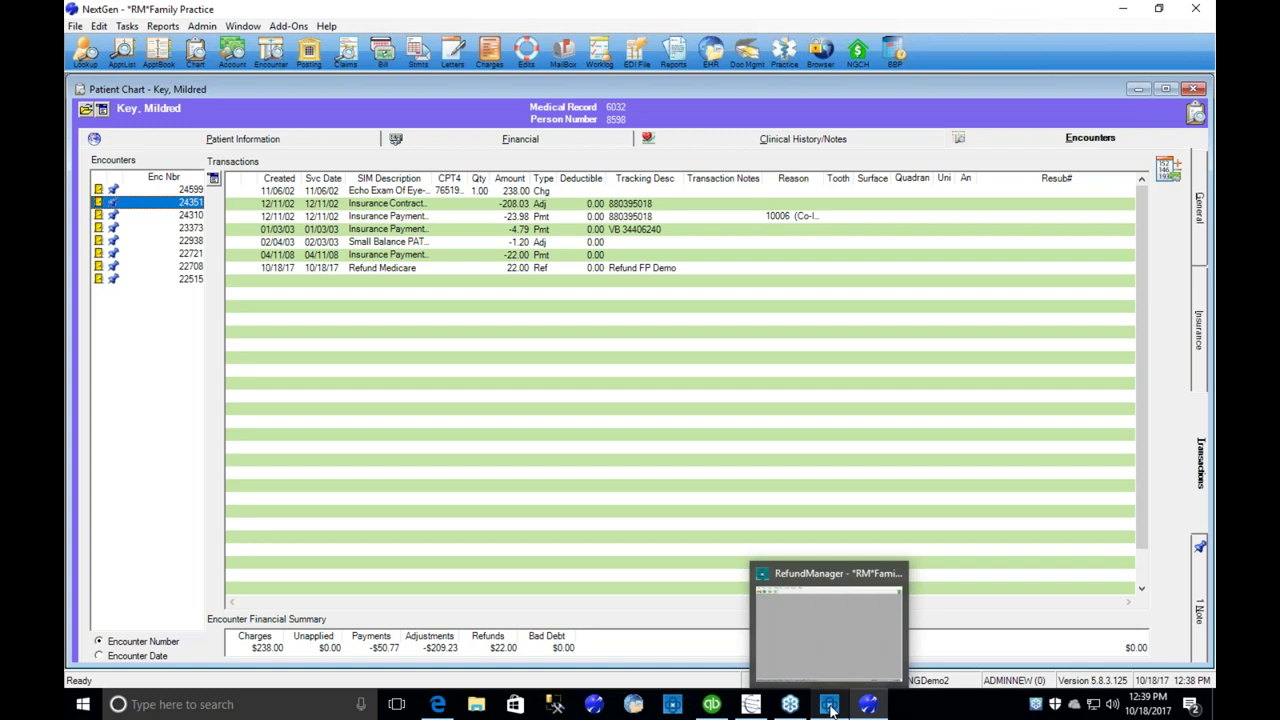
{"action": "left_click", "coordinate": [830, 708]}
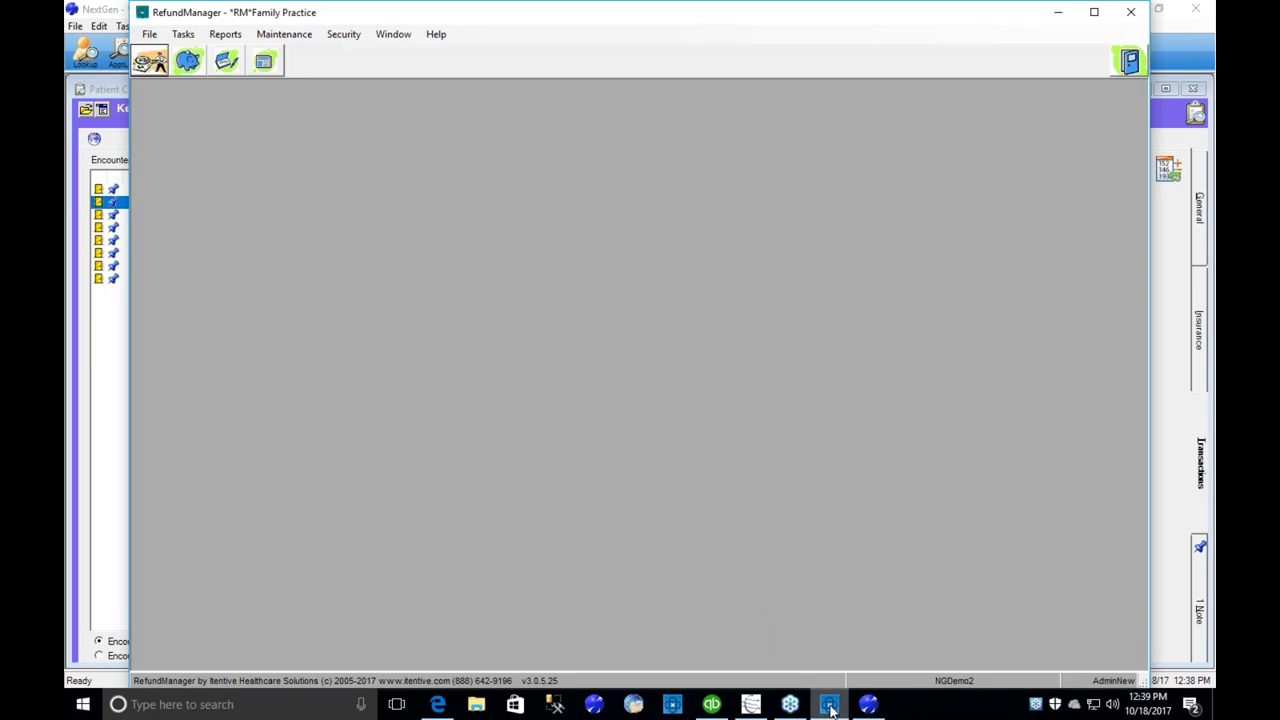
{"action": "left_click", "coordinate": [196, 62]}
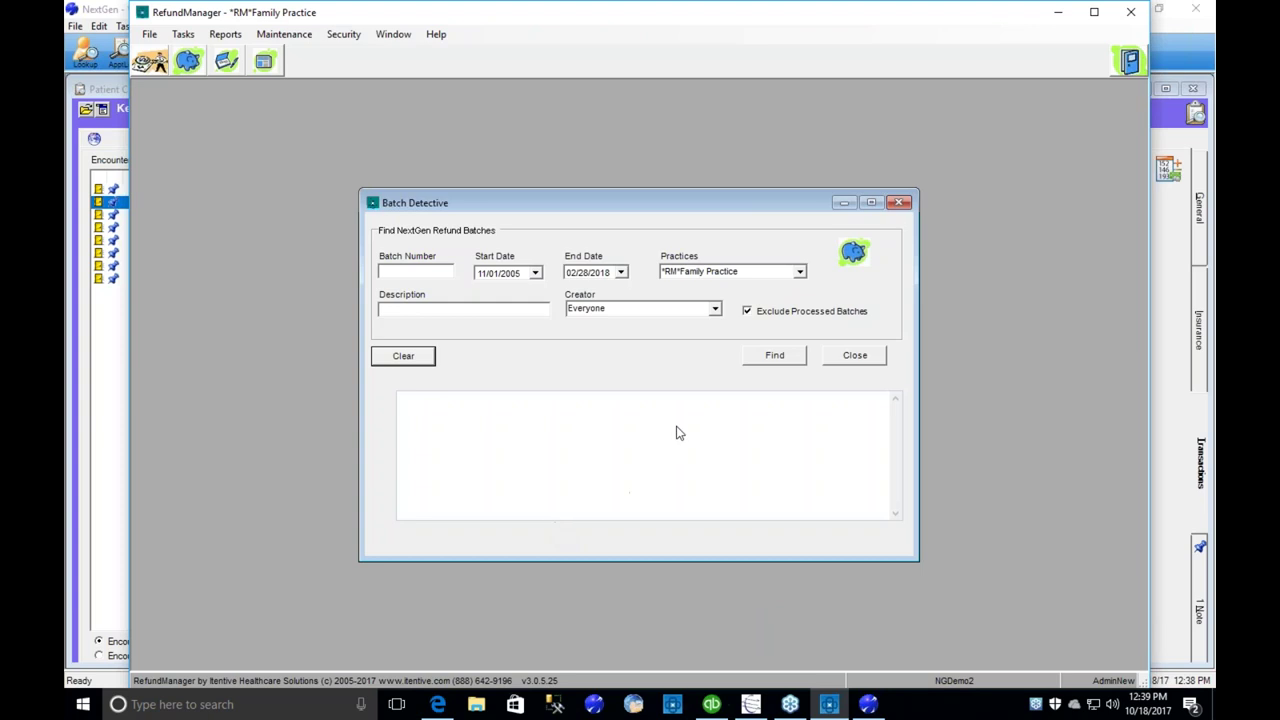
{"action": "left_click", "coordinate": [780, 355]}
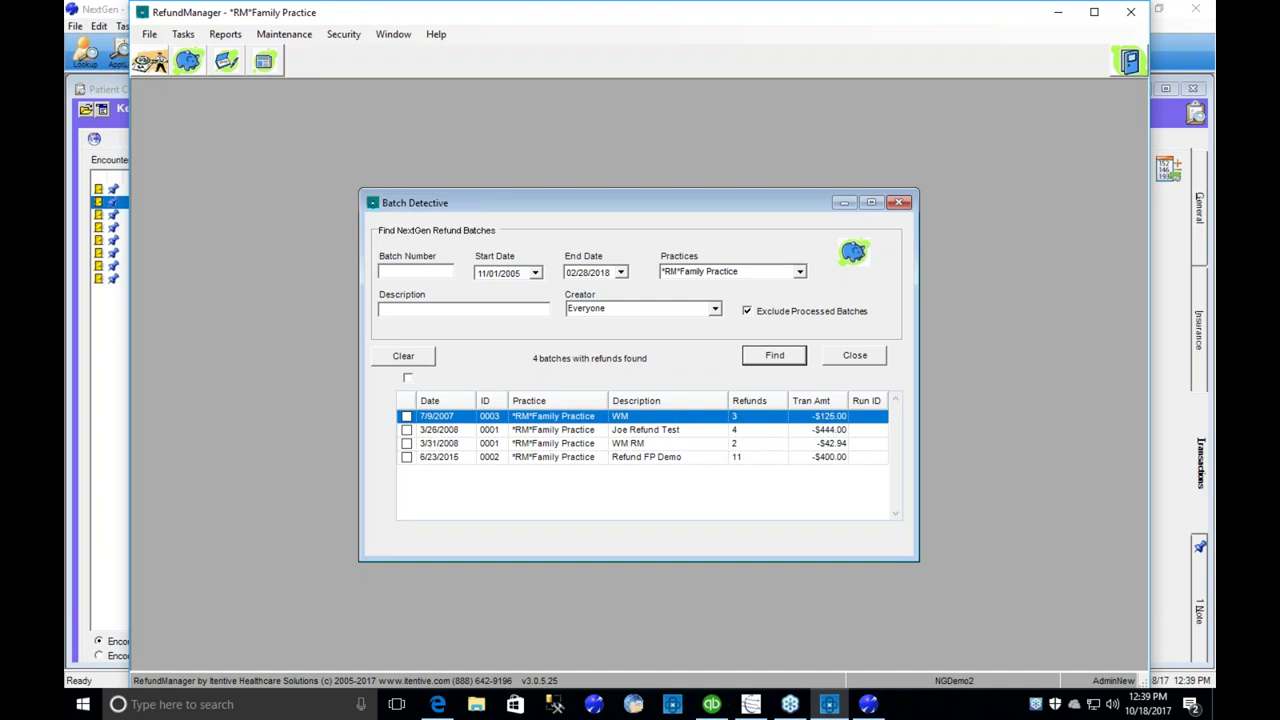
- Select the 6/23/2015 Refund FP Demo batch and start exporting its refunds
{"action": "left_click", "coordinate": [406, 458]}
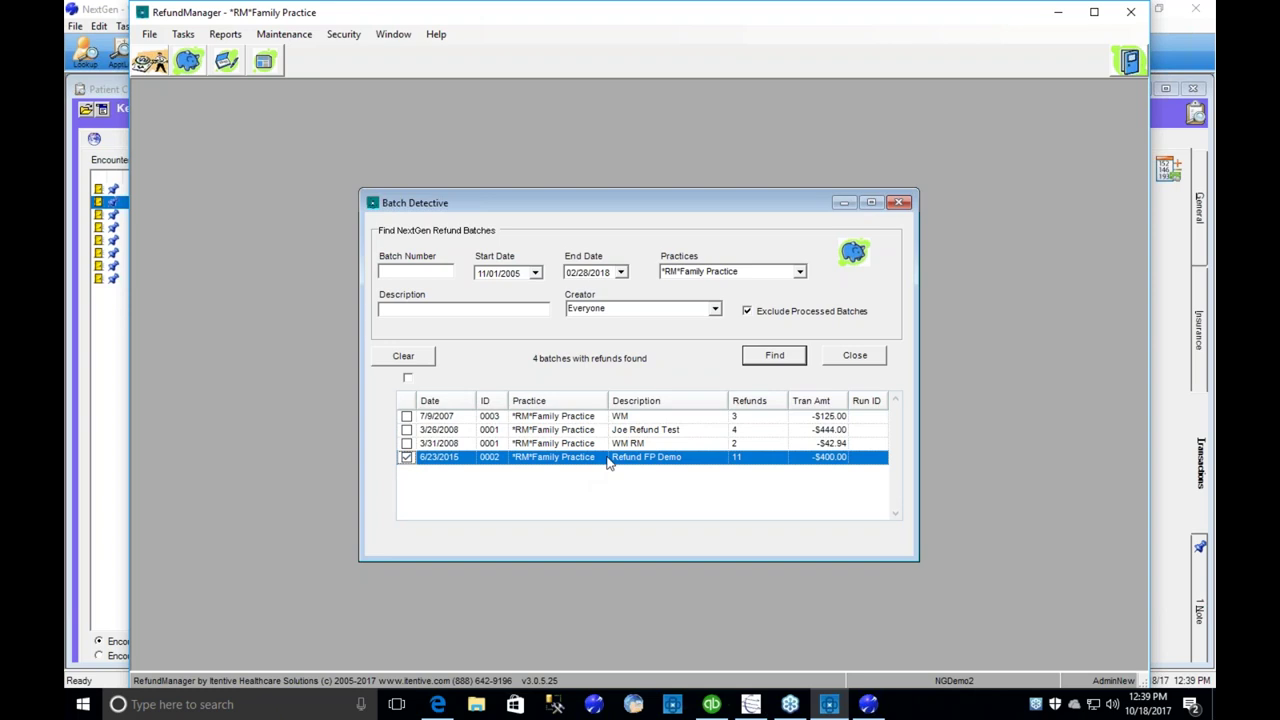
{"action": "right_click", "coordinate": [649, 460]}
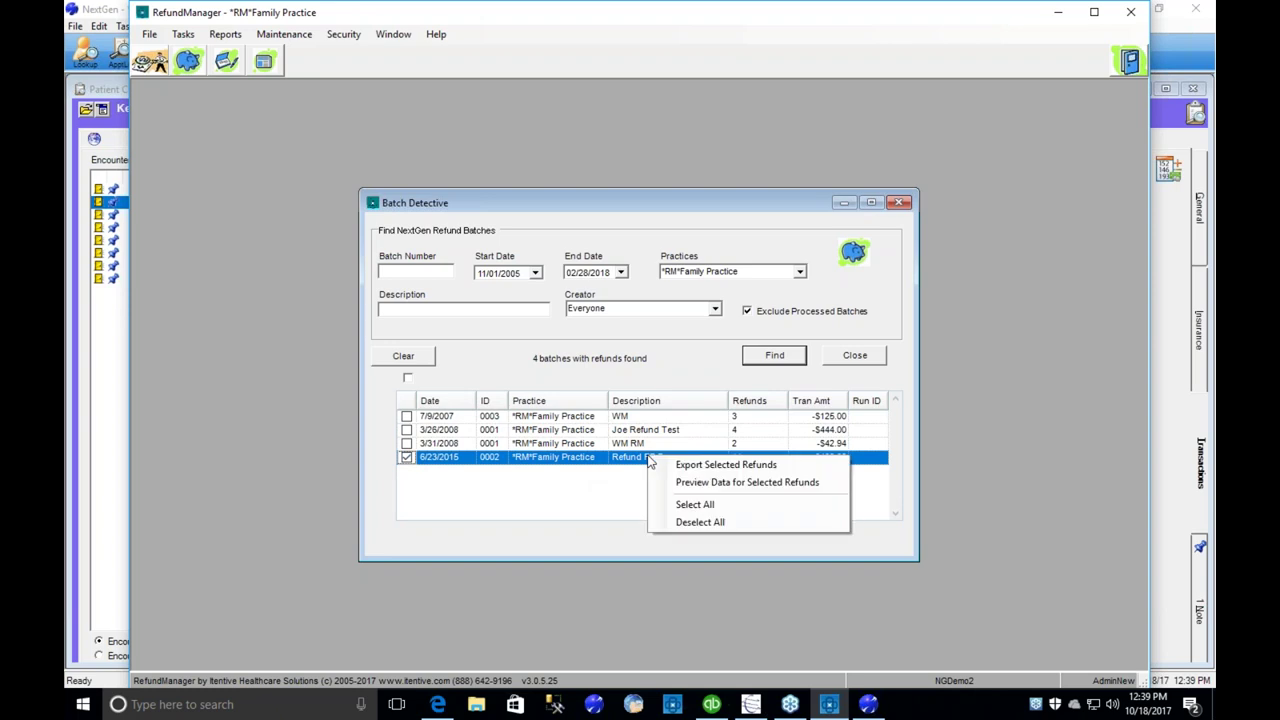
{"action": "left_click", "coordinate": [731, 466]}
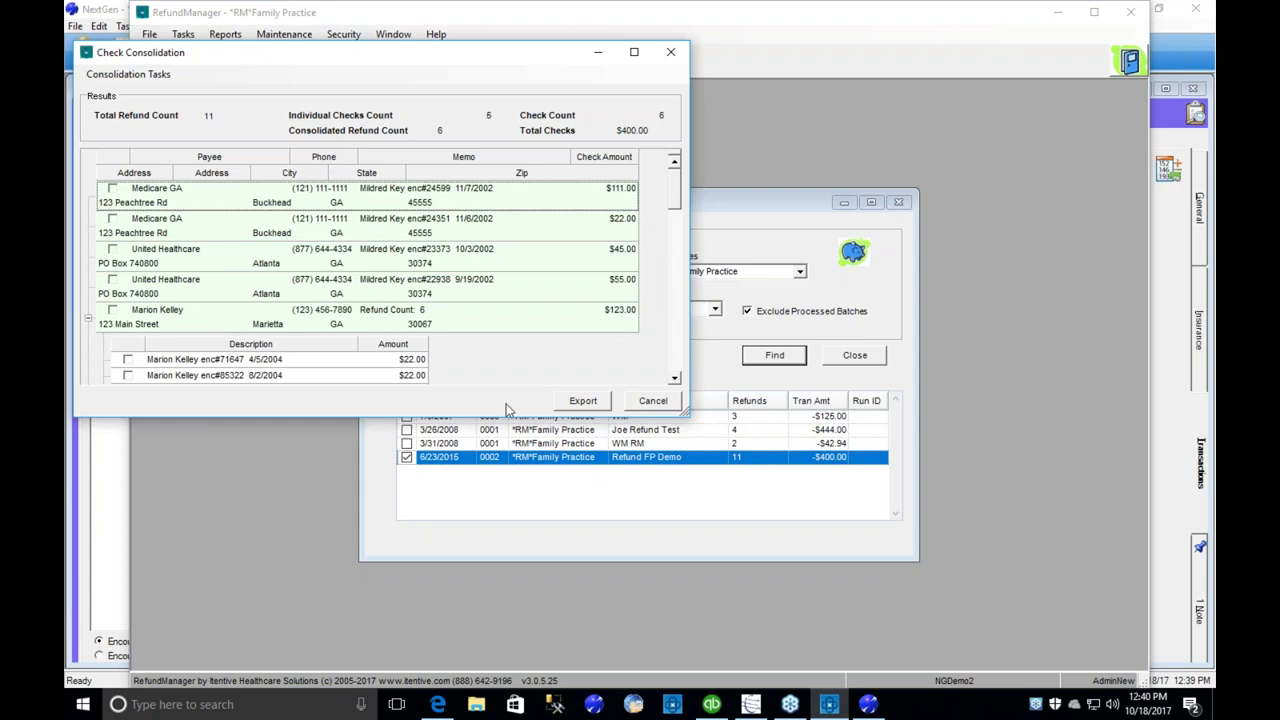
- Consolidate the $45.00 and $55.00 United Healthcare refunds into a single check
{"action": "left_click", "coordinate": [112, 249]}
{"action": "left_click", "coordinate": [112, 280]}
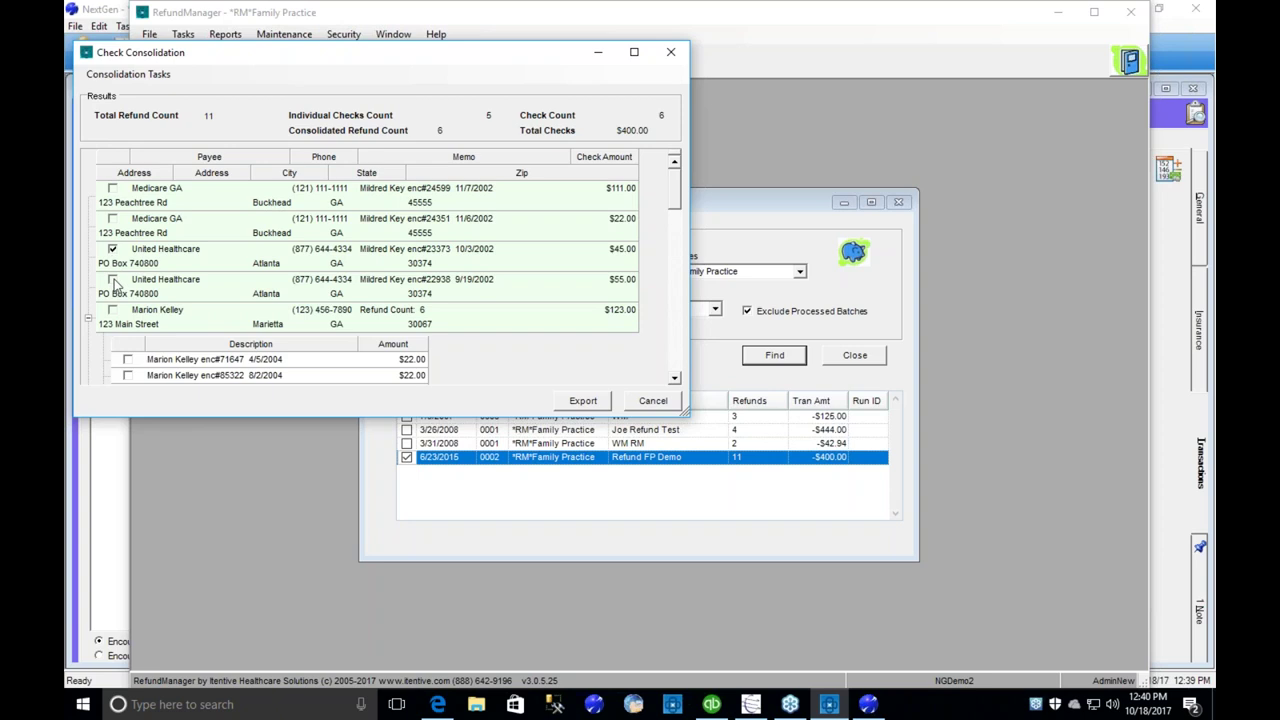
{"action": "right_click", "coordinate": [200, 282]}
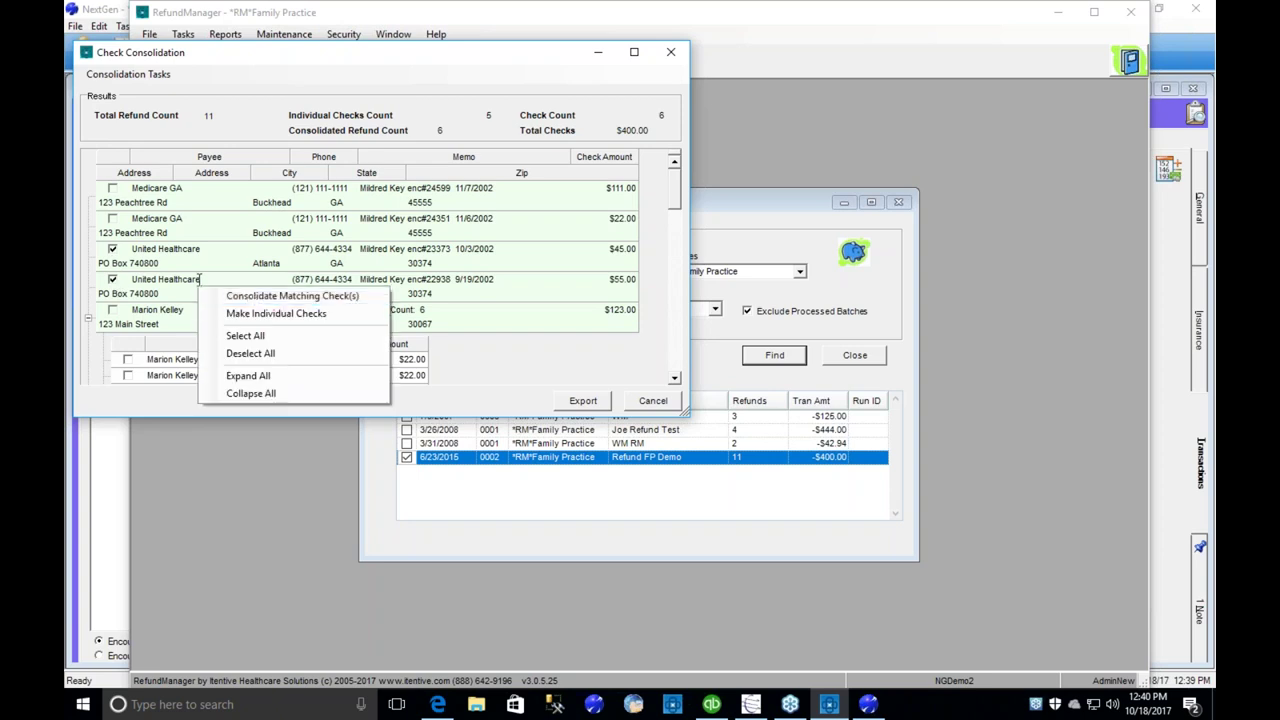
{"action": "left_click", "coordinate": [249, 297]}
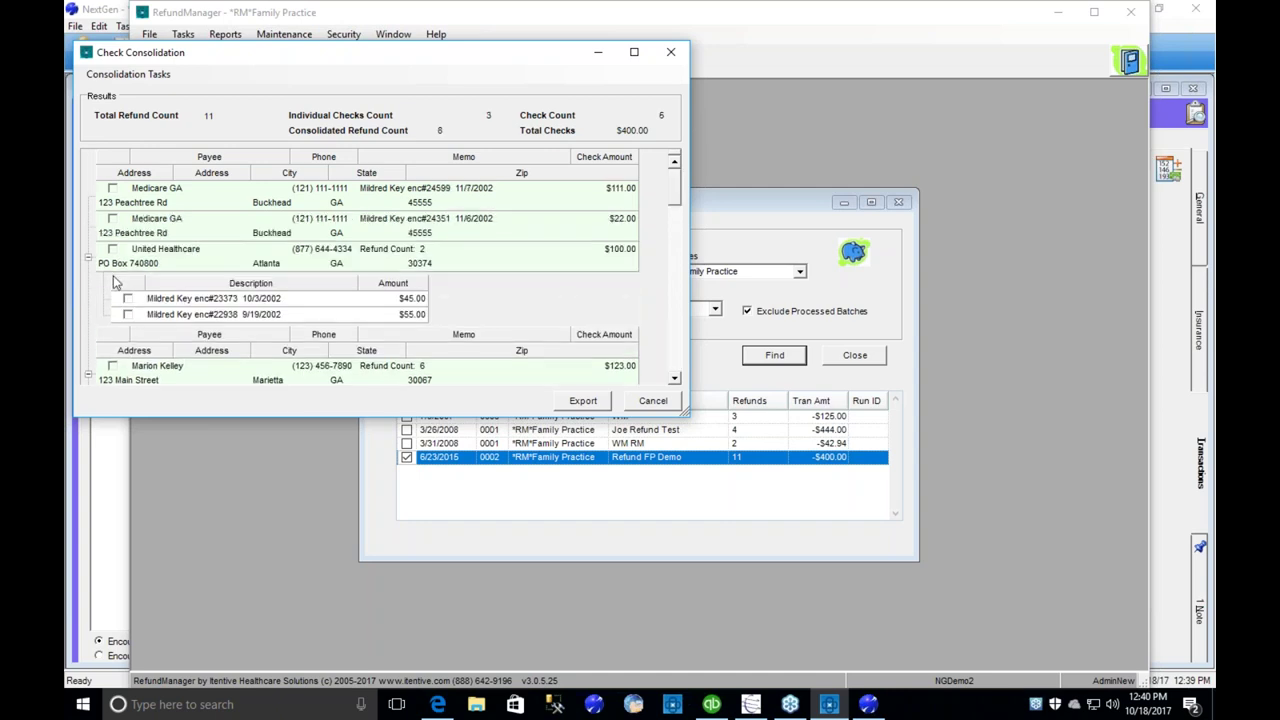
- Review the refunds inside the $100.00 United Healthcare check and the $123.00 guarantor check, collapsing both detail lists
{"action": "left_click", "coordinate": [90, 262]}
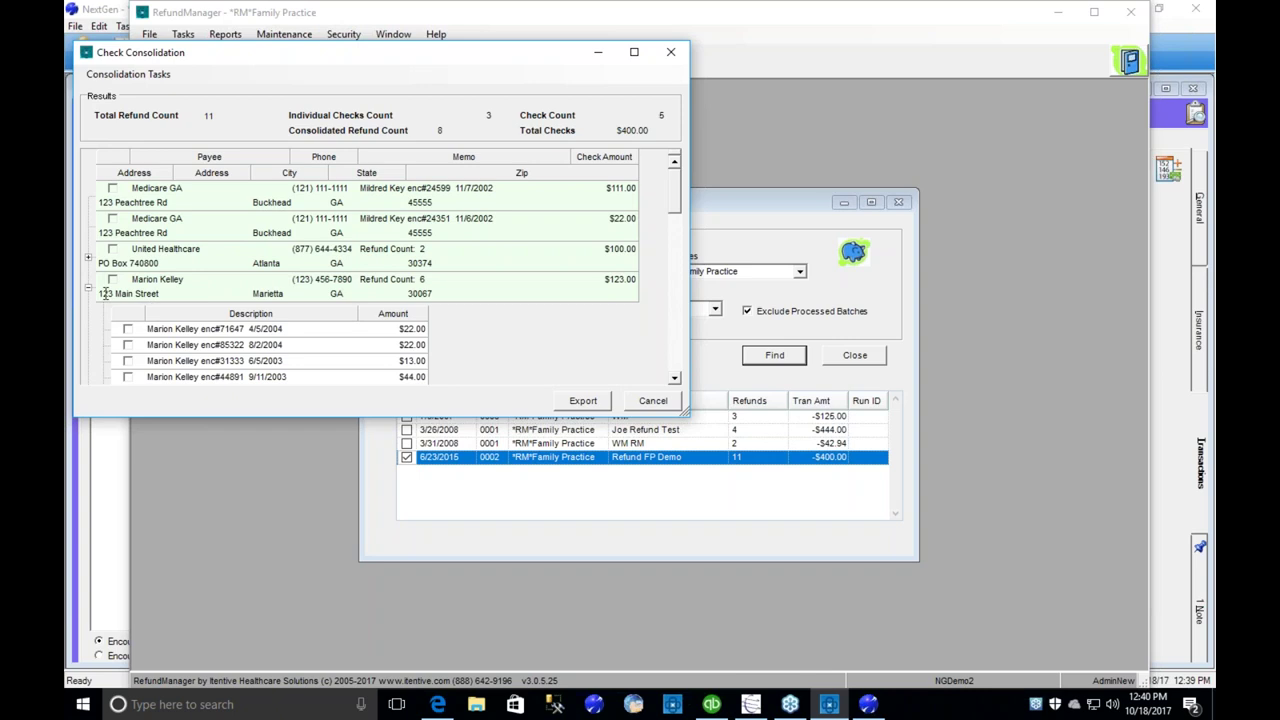
{"action": "scroll", "coordinate": [106, 296], "scroll_direction": "down", "scroll_amount": 1}
{"action": "scroll", "coordinate": [220, 292], "scroll_direction": "down", "scroll_amount": 1}
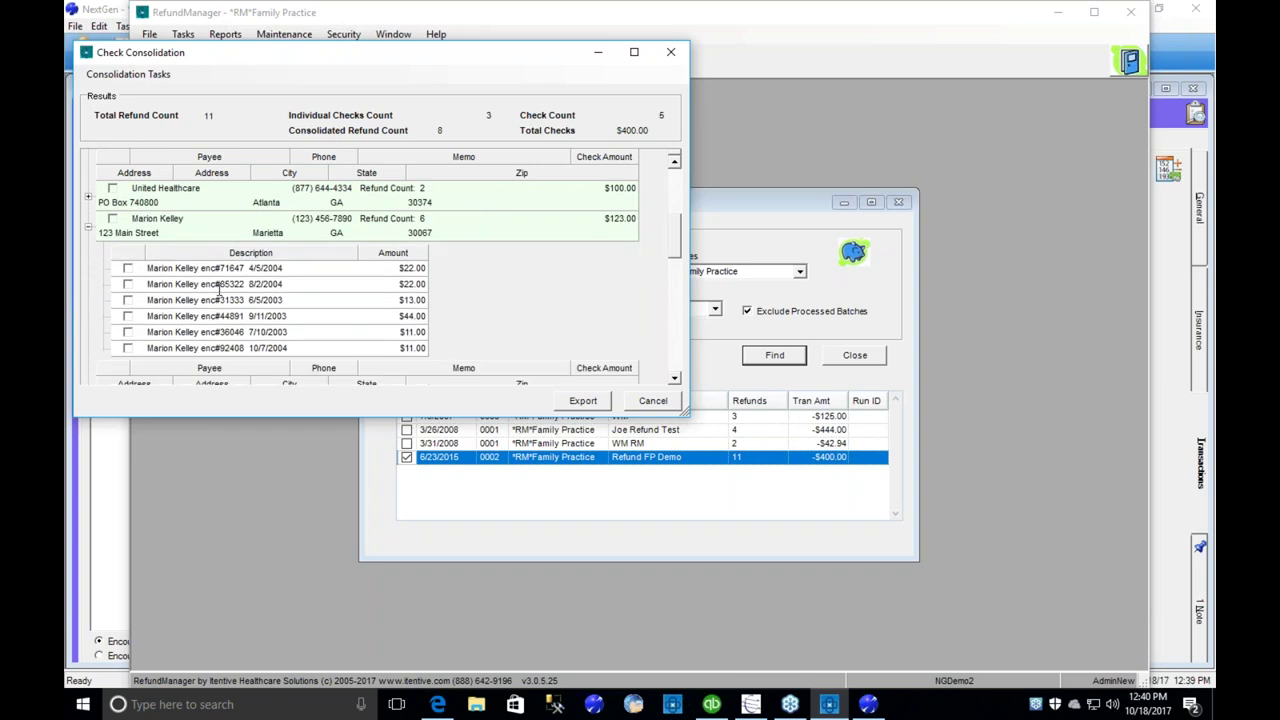
{"action": "left_click", "coordinate": [89, 232]}
{"action": "left_click", "coordinate": [161, 279]}
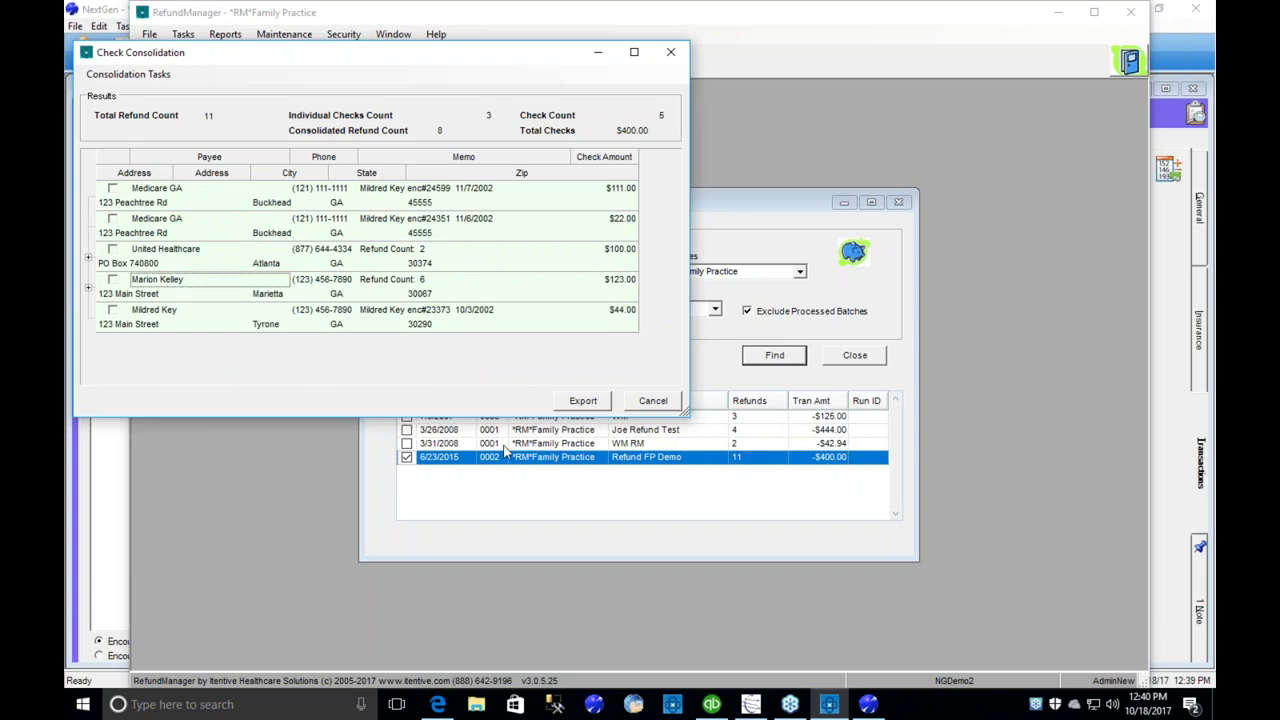
- Export the consolidated checks with the default run description and close Batch Detective
{"action": "left_click", "coordinate": [584, 401]}
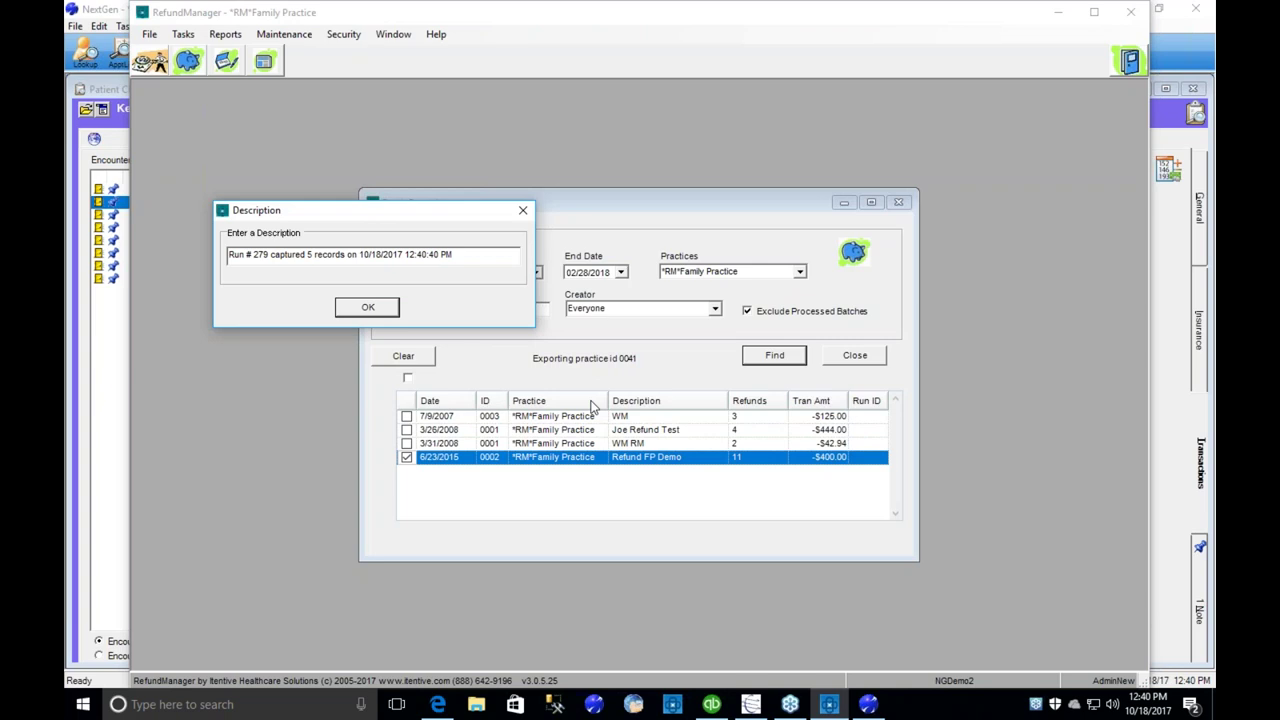
{"action": "left_click", "coordinate": [368, 308]}
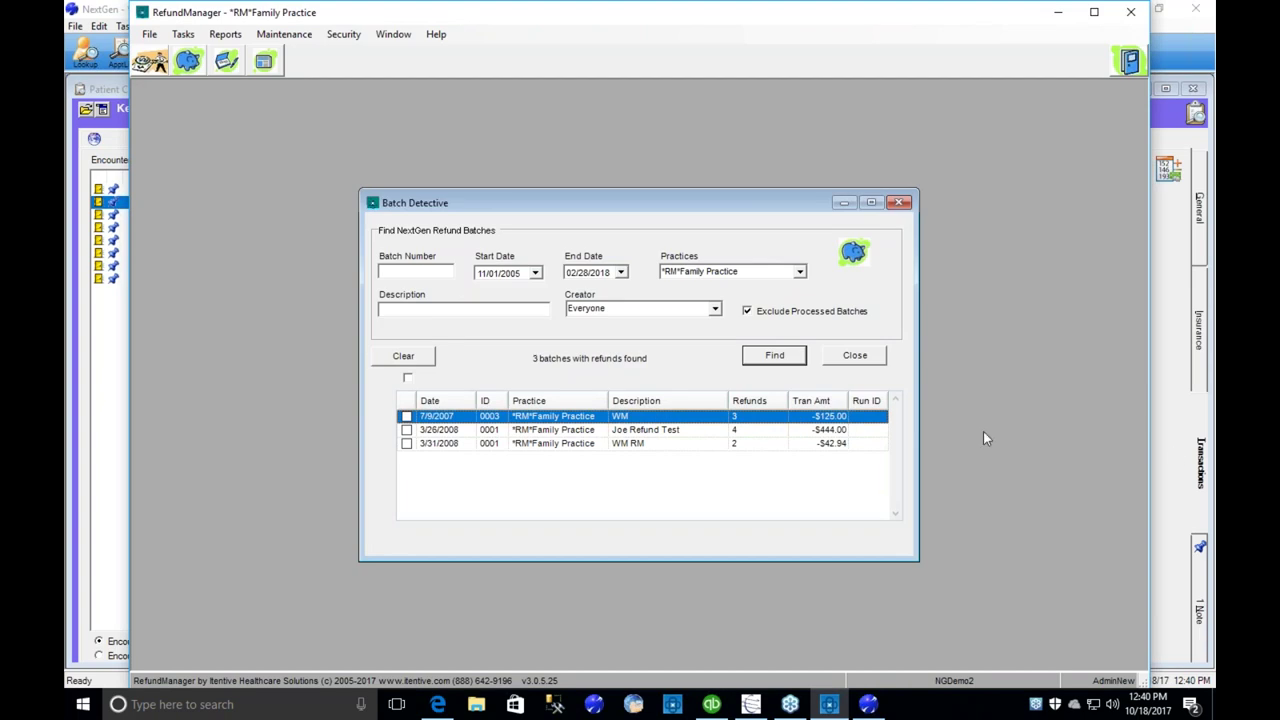
{"action": "left_click", "coordinate": [872, 356]}
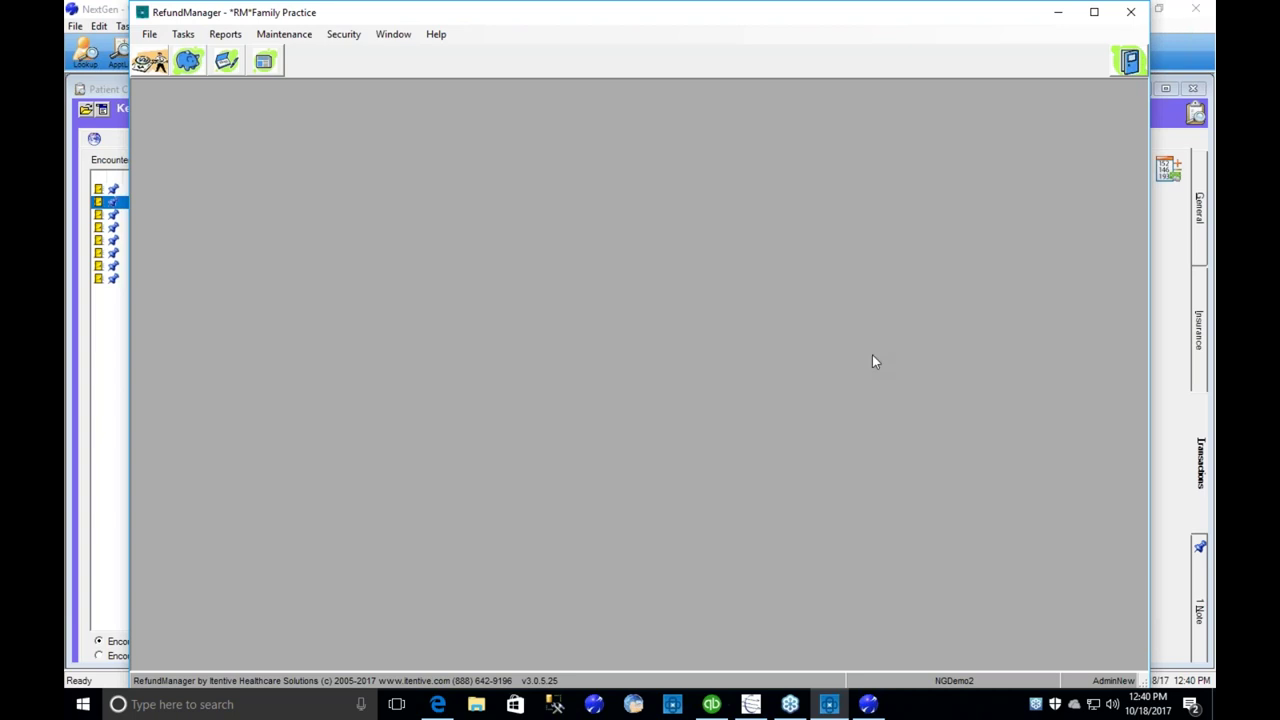
- Switch to QuickBooks, enlarge its window to fit the check form, and bring up the exported $44.00 refund check
{"action": "left_click", "coordinate": [712, 707]}
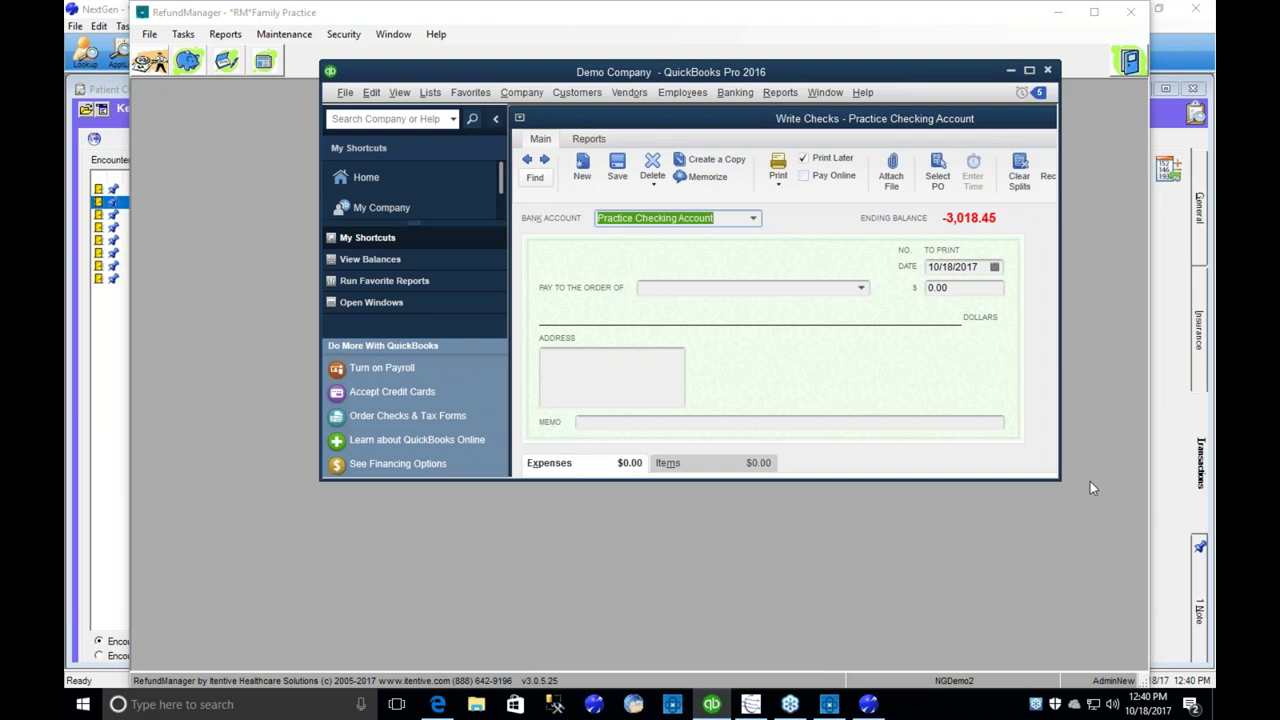
{"action": "left_click_drag", "start_coordinate": [1048, 482], "coordinate": [1148, 636]}
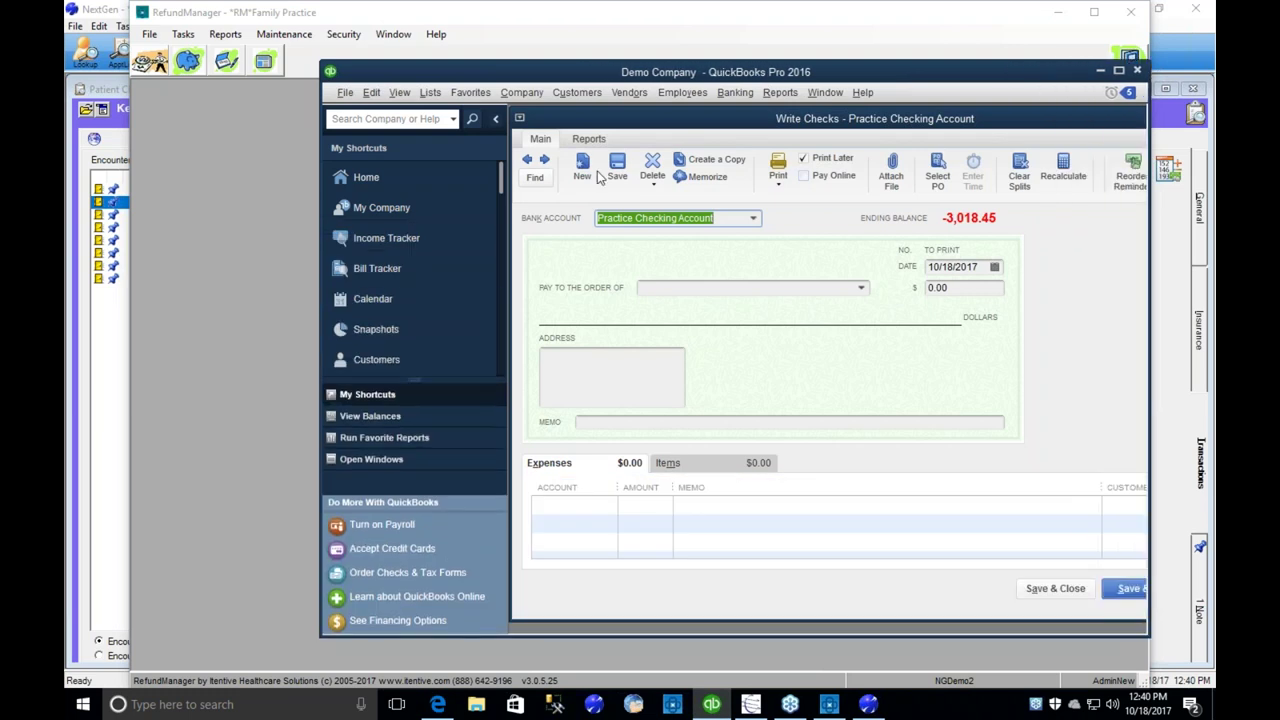
{"action": "left_click", "coordinate": [528, 164]}
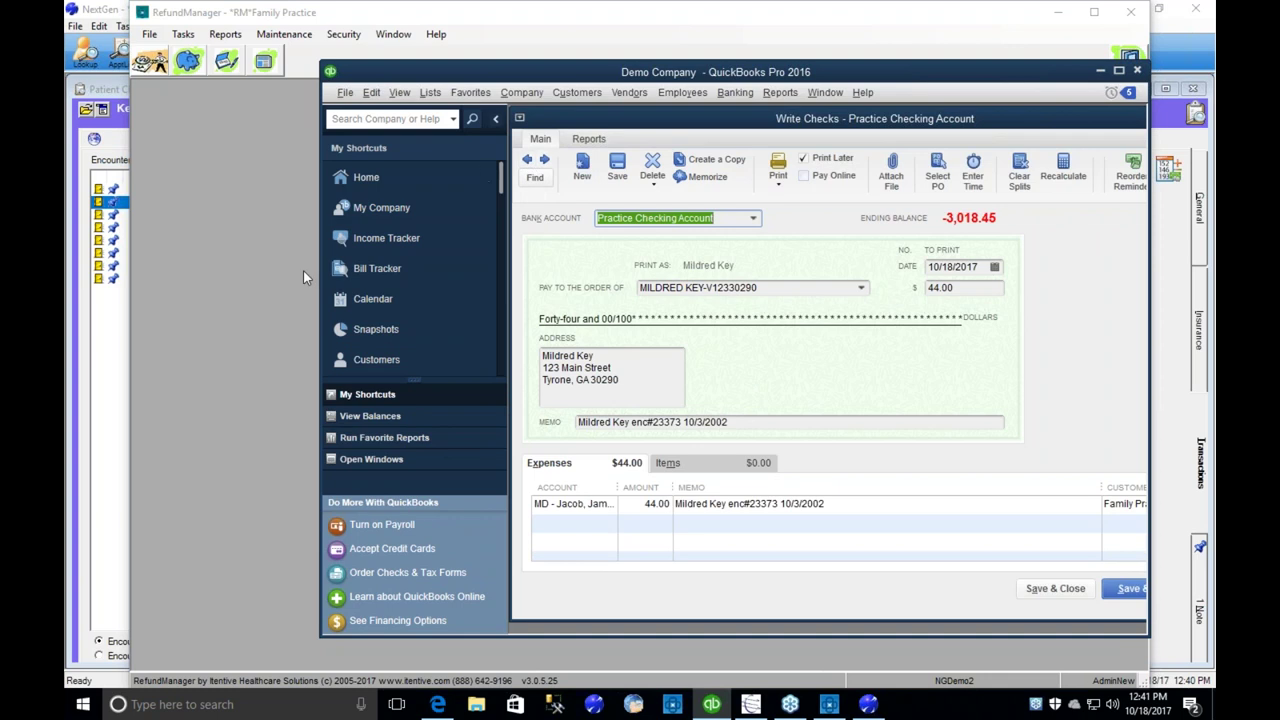
{"action": "left_click_drag", "start_coordinate": [301, 269], "coordinate": [143, 269]}
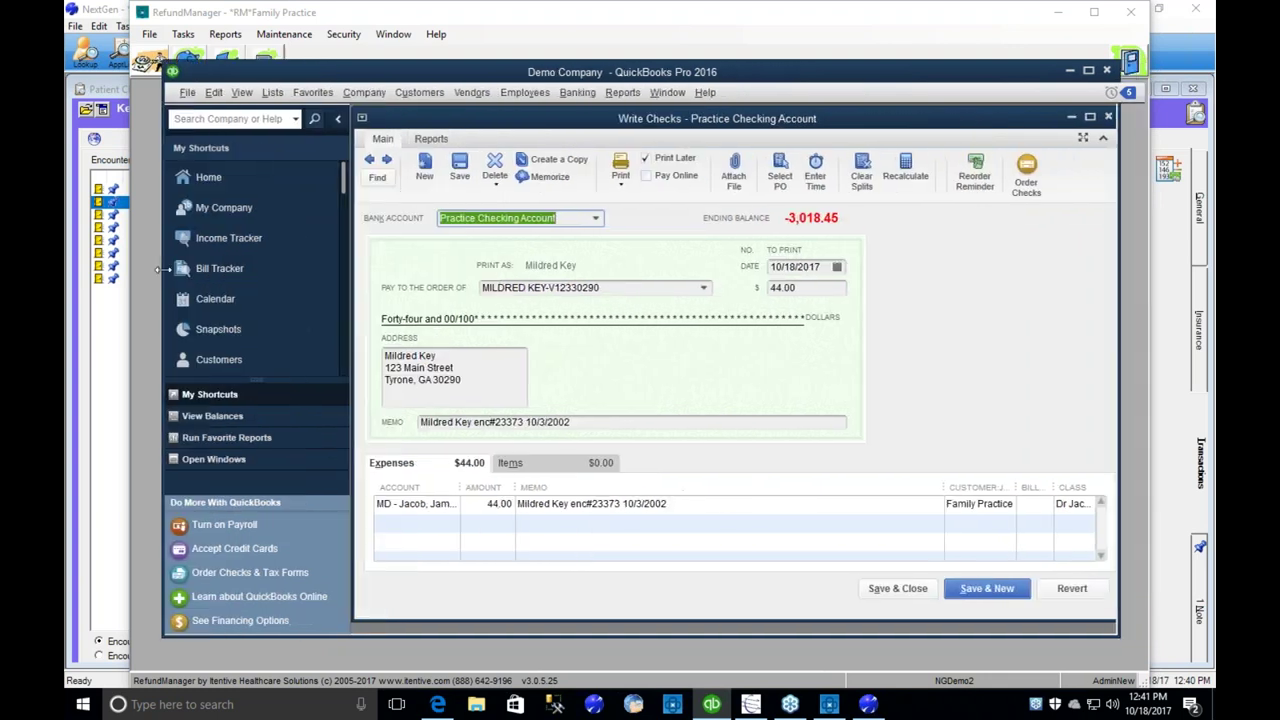
- Bring up the preceding $123.00 check and examine all of its refund expense lines
{"action": "left_click", "coordinate": [367, 162]}
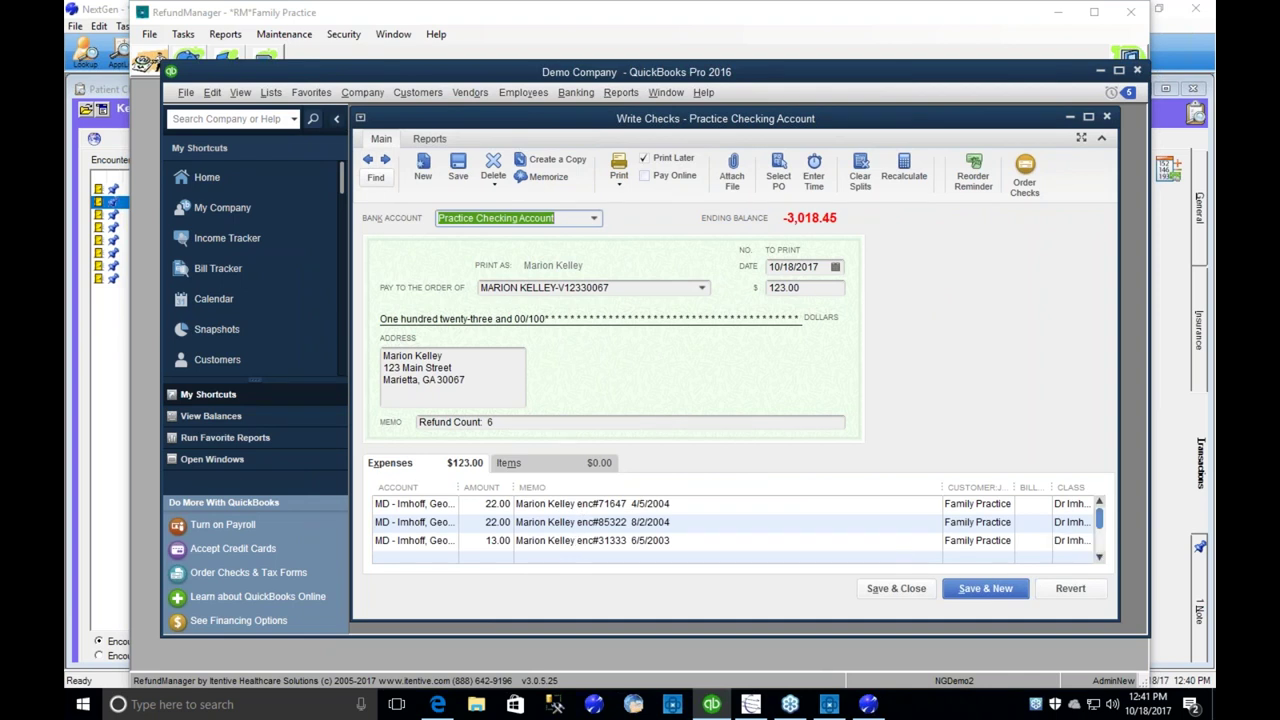
{"action": "left_click", "coordinate": [1099, 557]}
{"action": "left_click", "coordinate": [1099, 557]}
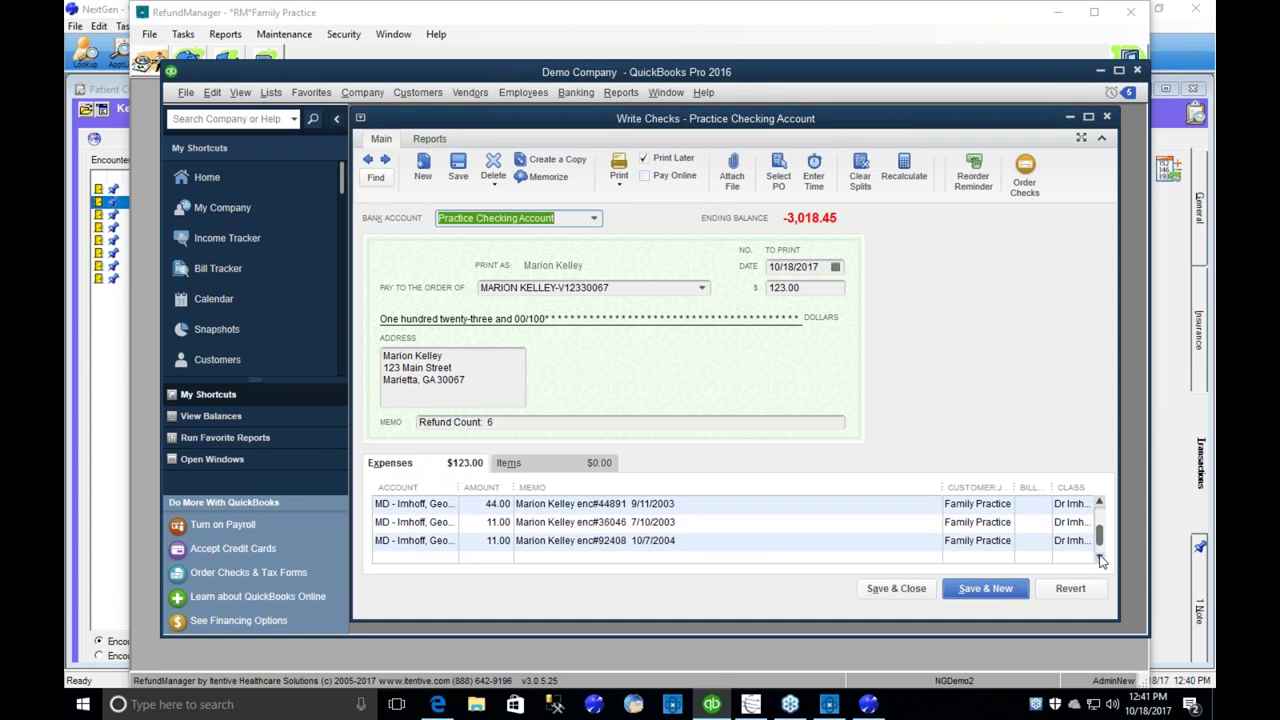
{"action": "left_click", "coordinate": [1099, 557]}
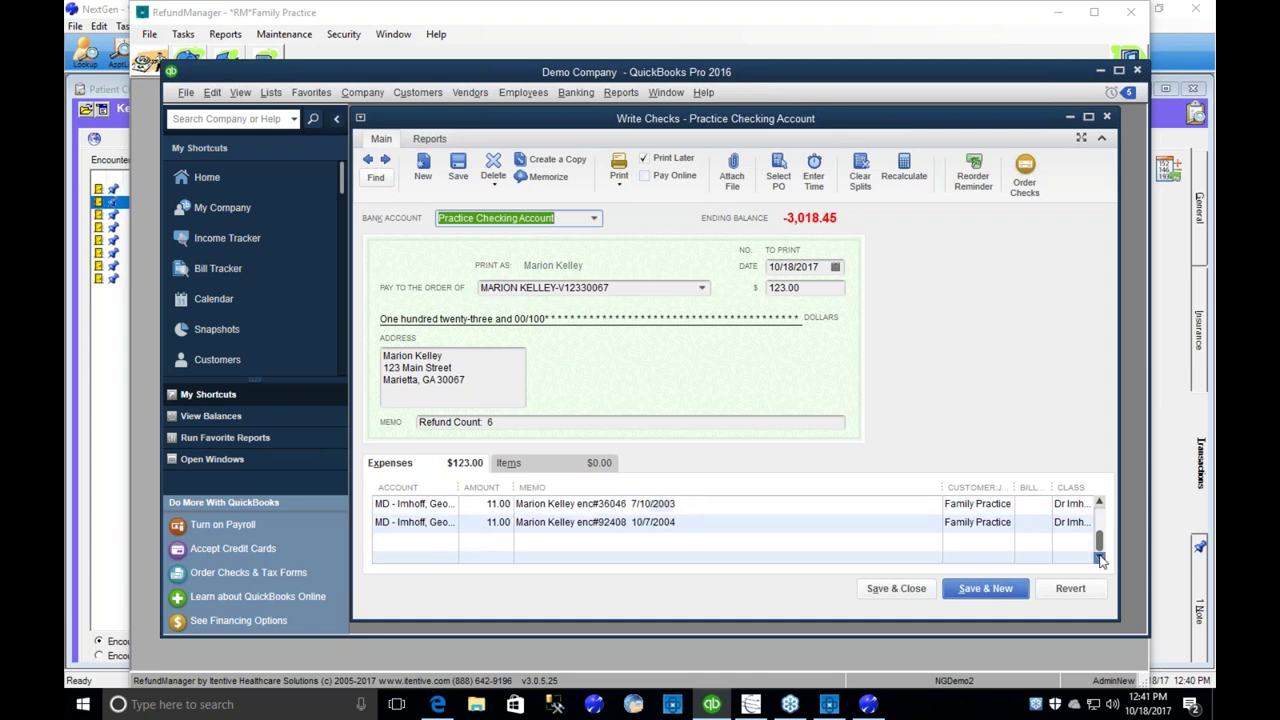
{"action": "left_click", "coordinate": [1099, 504]}
{"action": "left_click", "coordinate": [1099, 504]}
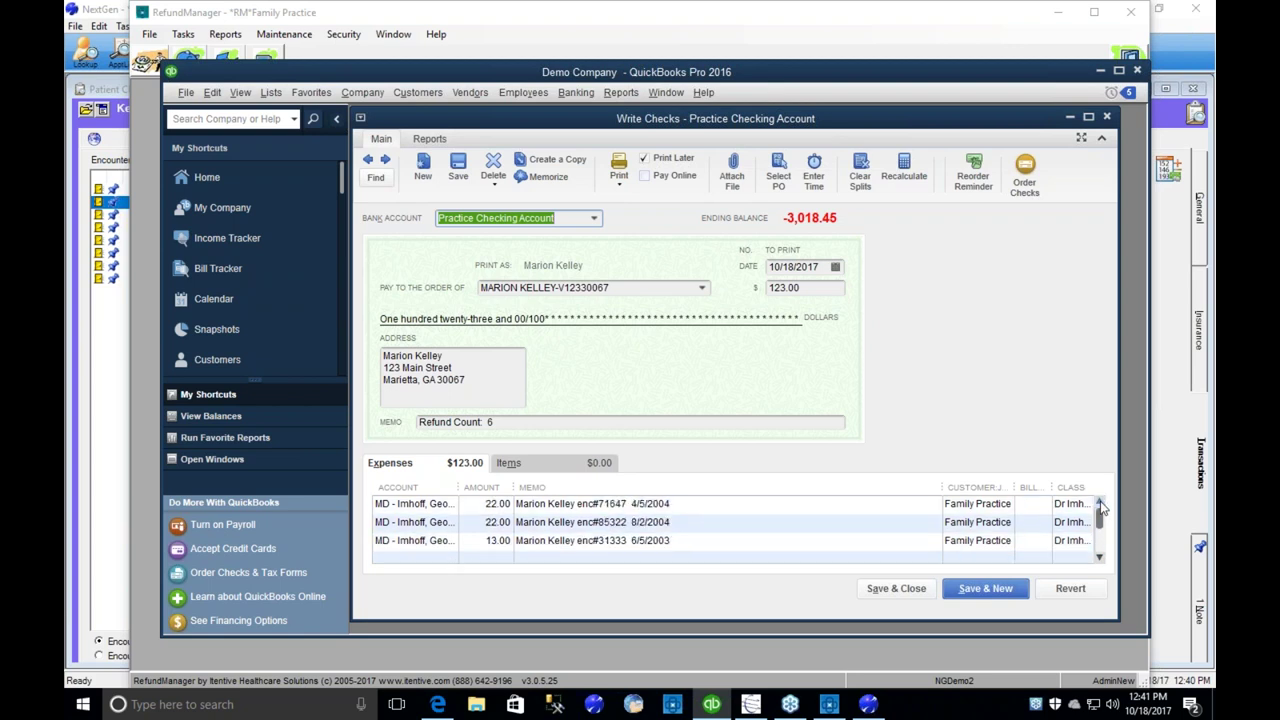
- Select all the pending Practice Checking Account checks for batch printing, with 1029 as the first check number
{"action": "left_click", "coordinate": [621, 185]}
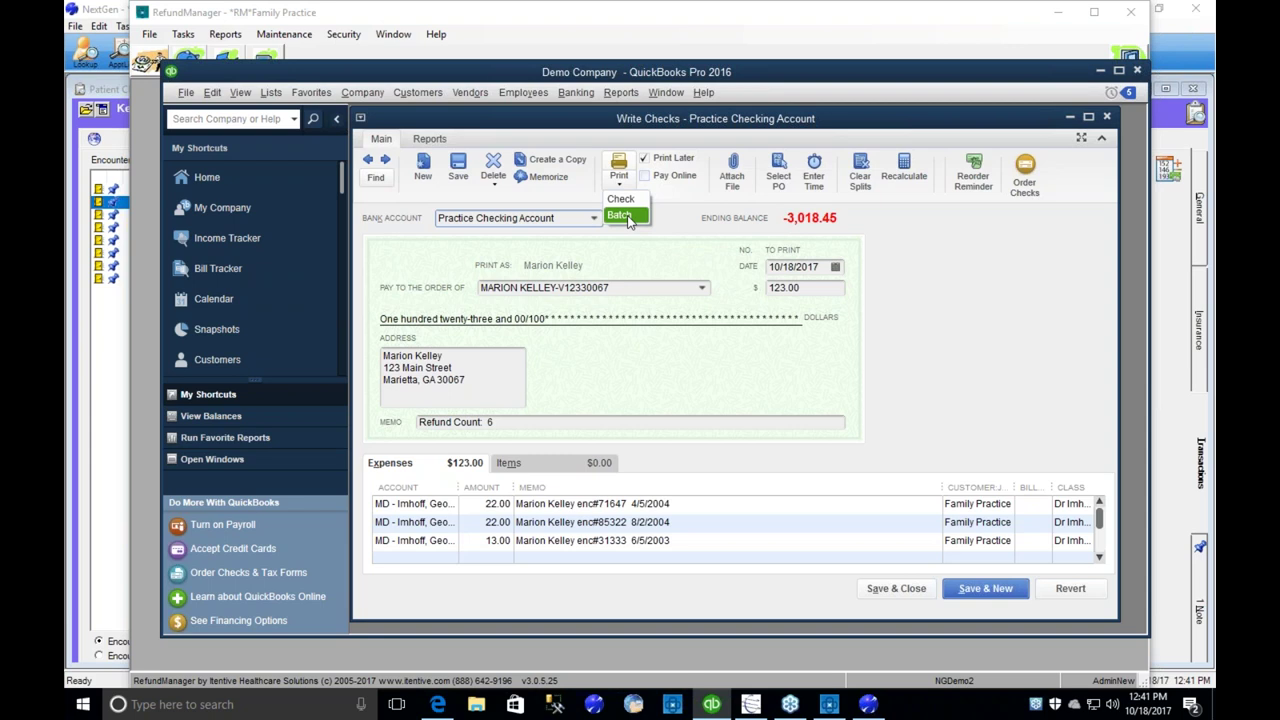
{"action": "left_click", "coordinate": [628, 218]}
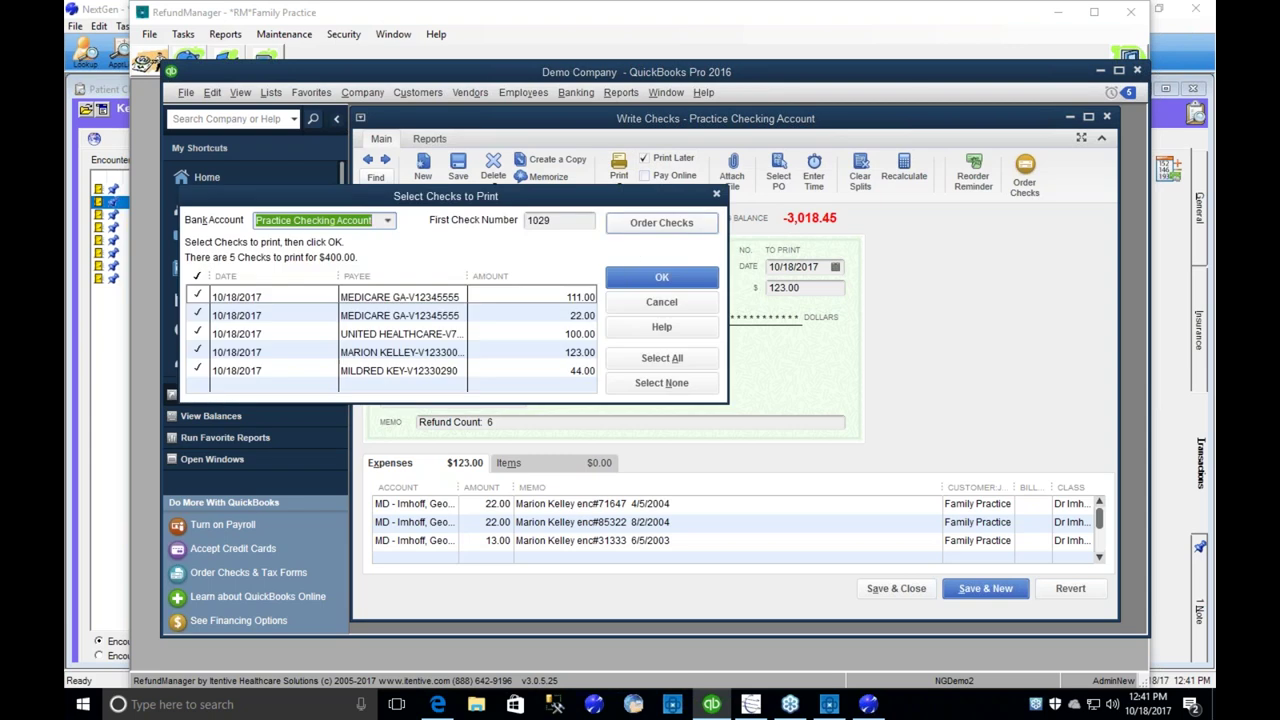
{"action": "left_click", "coordinate": [661, 279]}
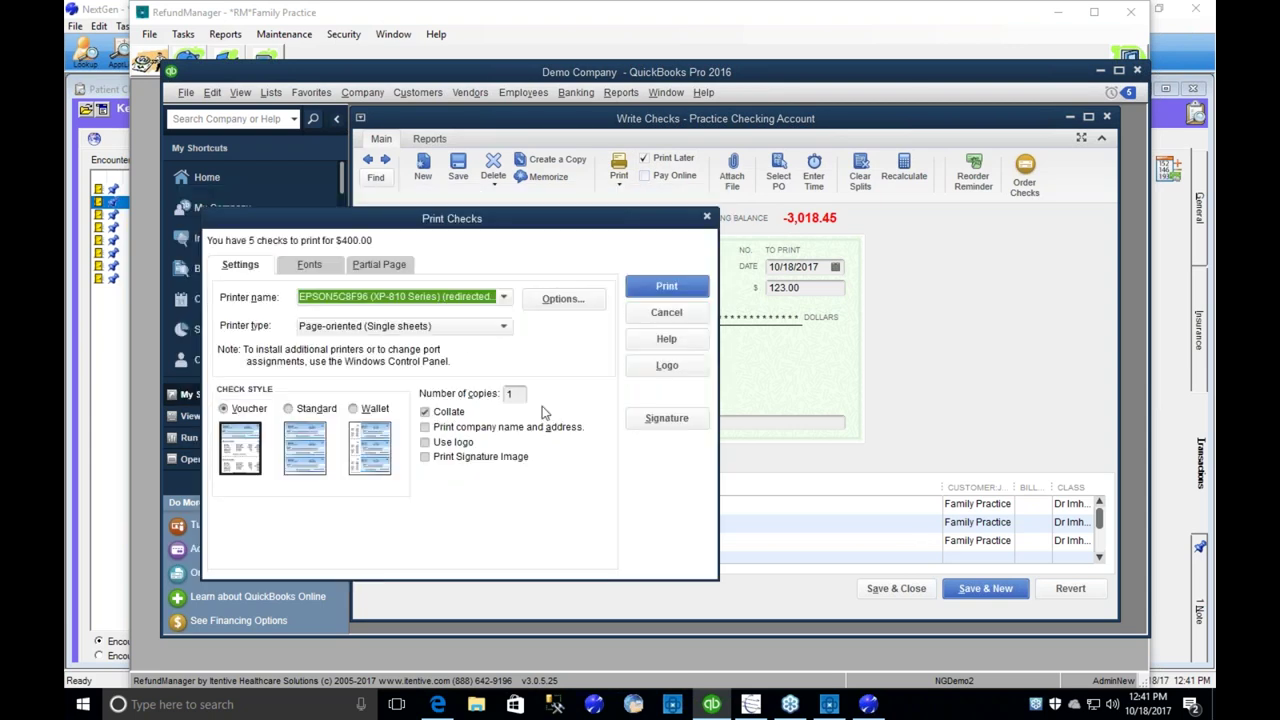
- Print the checks to Microsoft XPS Document Writer with the file name test, accept them as correctly printed, and highlight the current check's number
{"action": "left_click", "coordinate": [381, 297]}
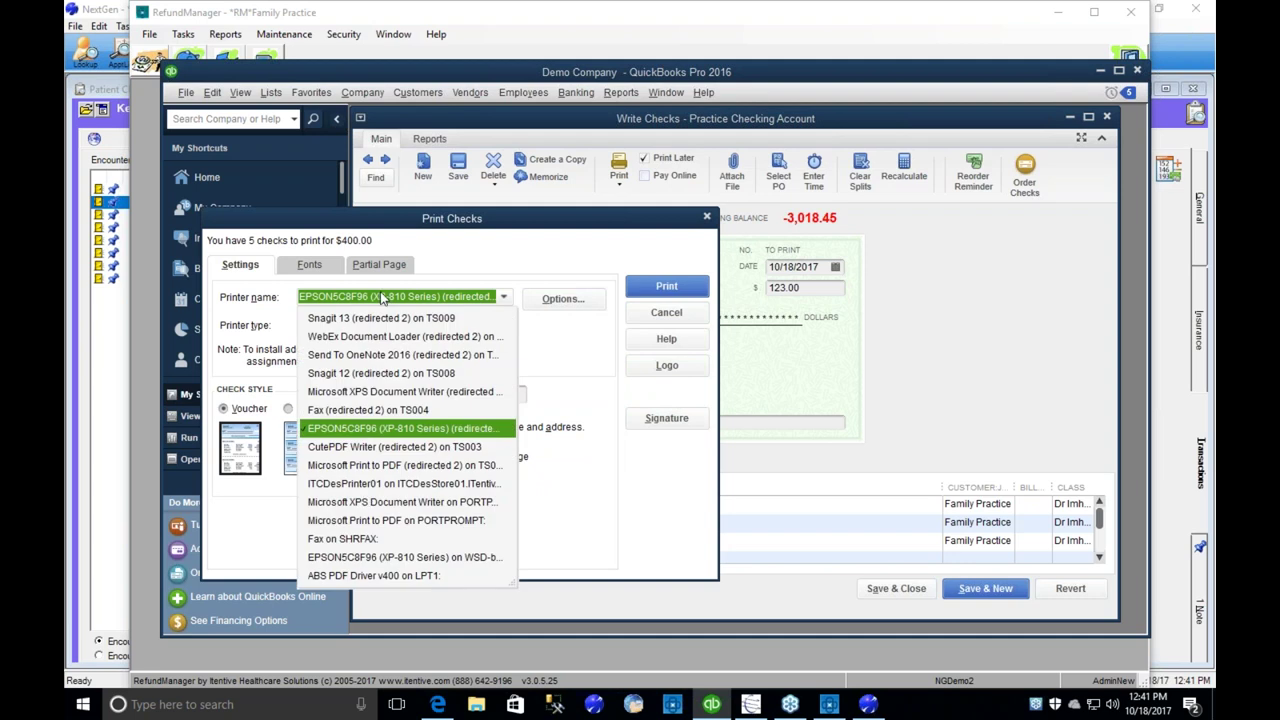
{"action": "left_click", "coordinate": [367, 502]}
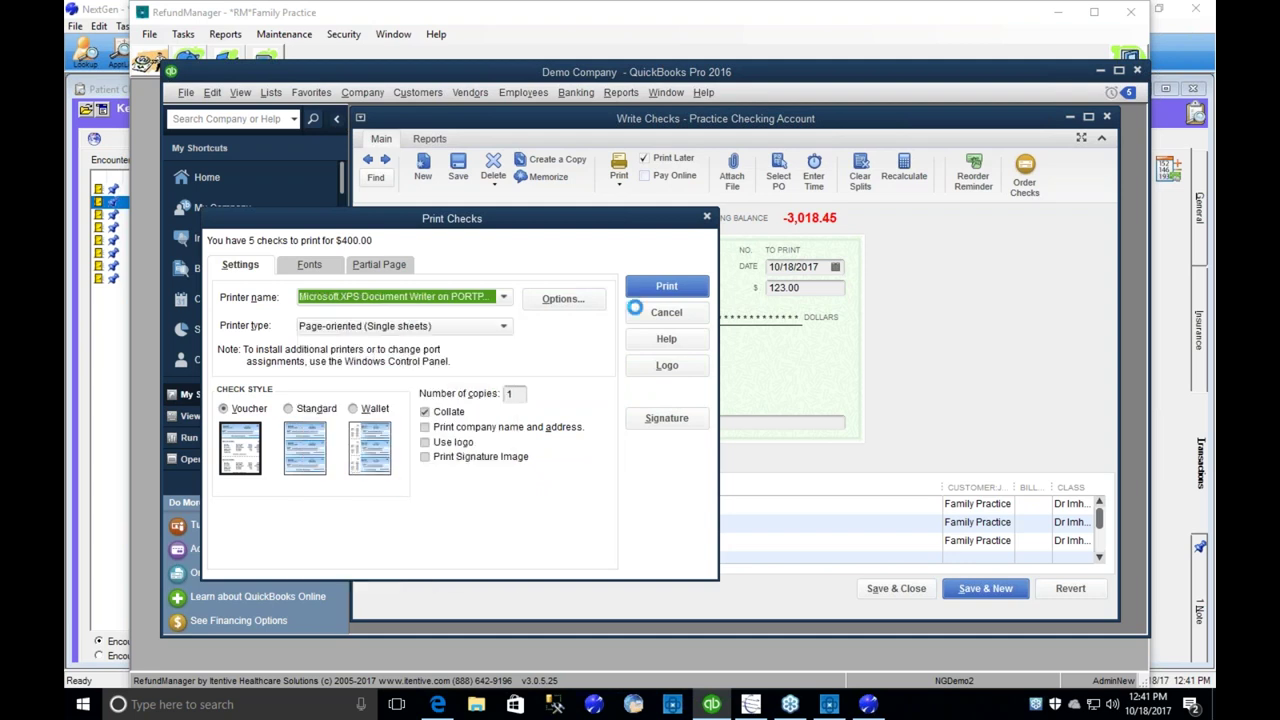
{"action": "left_click", "coordinate": [668, 288]}
{"action": "type", "text": "test"}
{"action": "key", "text": "Return"}
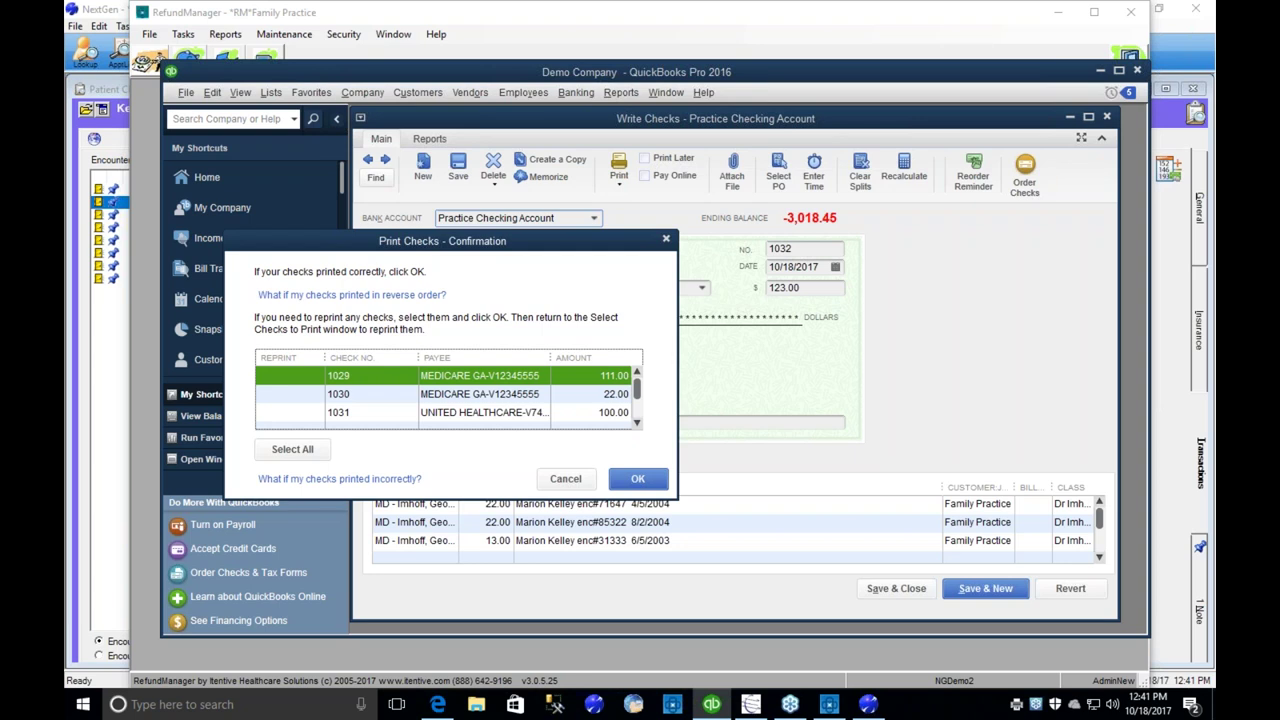
{"action": "left_click", "coordinate": [657, 478]}
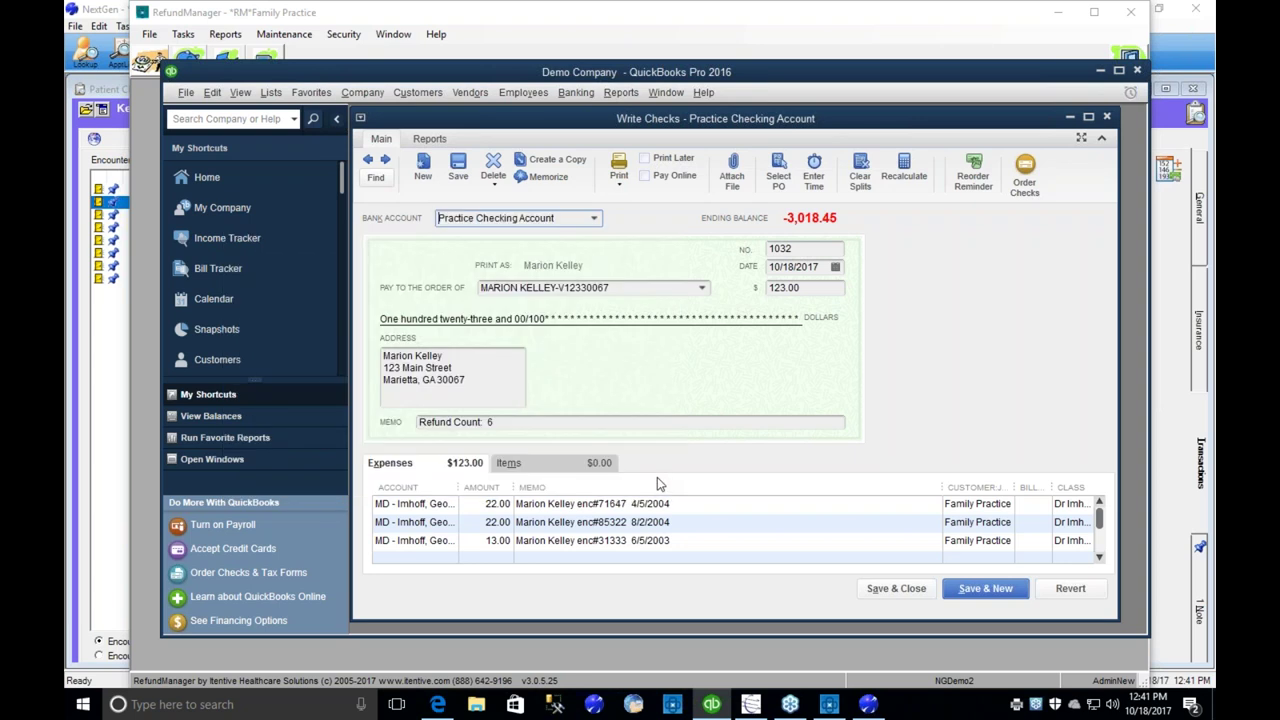
{"action": "left_click", "coordinate": [803, 248]}
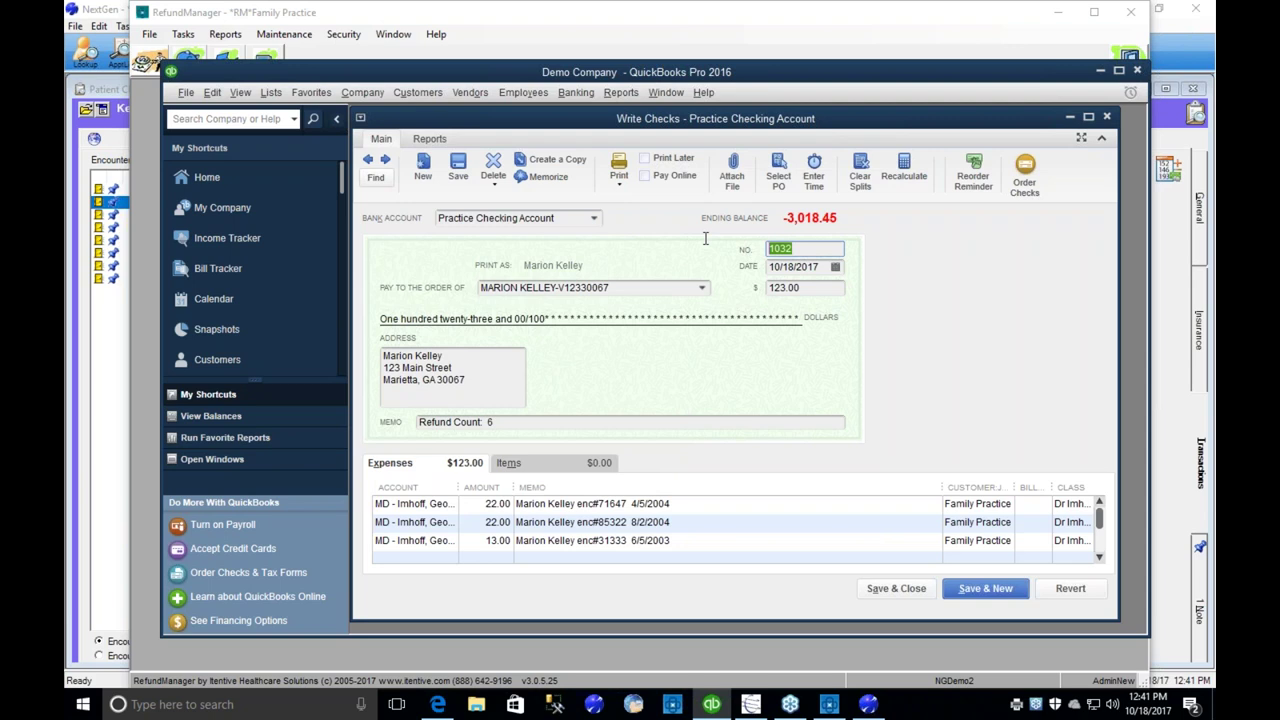
- Switch to RefundManager, find the open payment runs, and import the QuickBooks payment data for run 279
{"action": "left_click", "coordinate": [829, 704]}
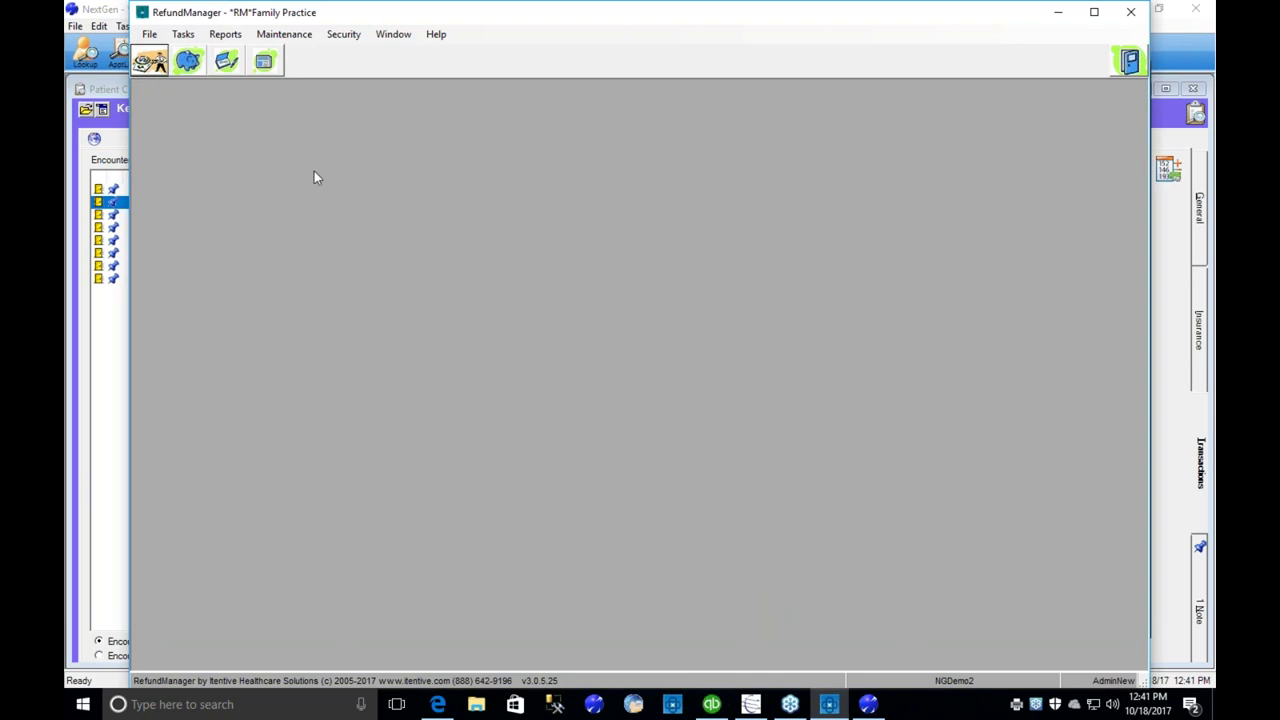
{"action": "left_click", "coordinate": [266, 63]}
{"action": "left_click", "coordinate": [262, 388]}
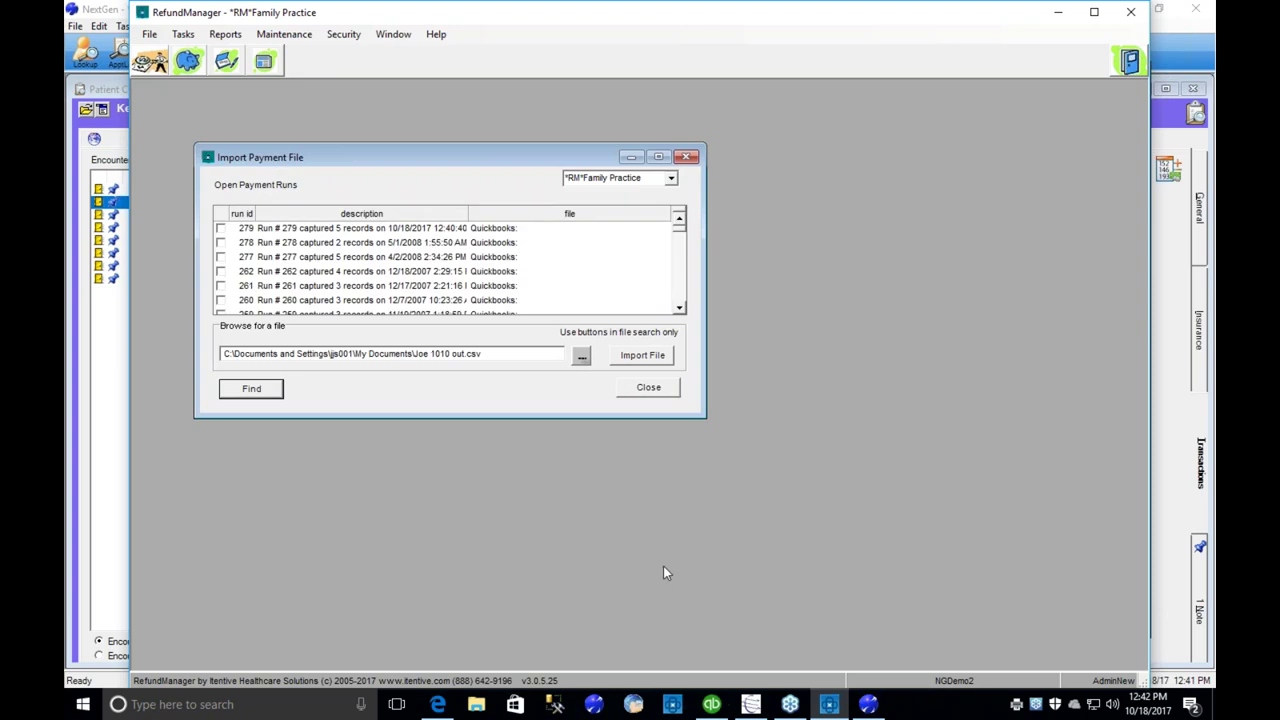
{"action": "left_click", "coordinate": [296, 229]}
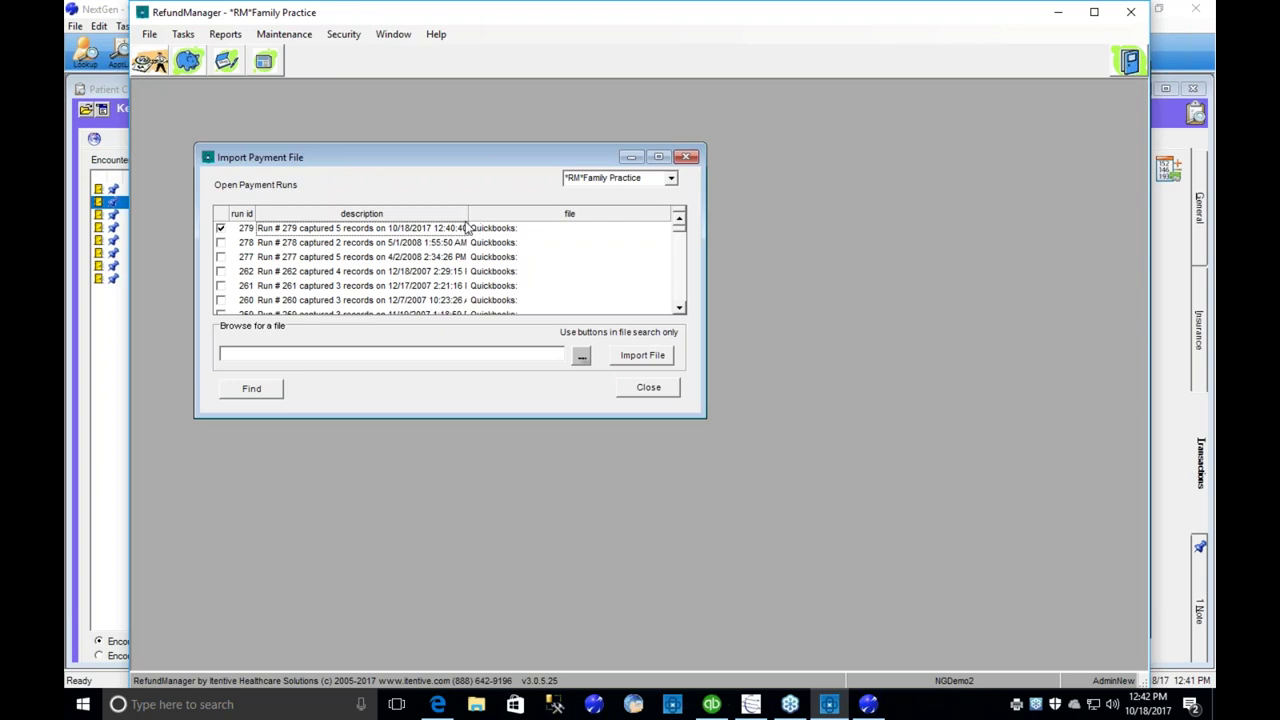
{"action": "right_click", "coordinate": [325, 229]}
{"action": "left_click", "coordinate": [352, 239]}
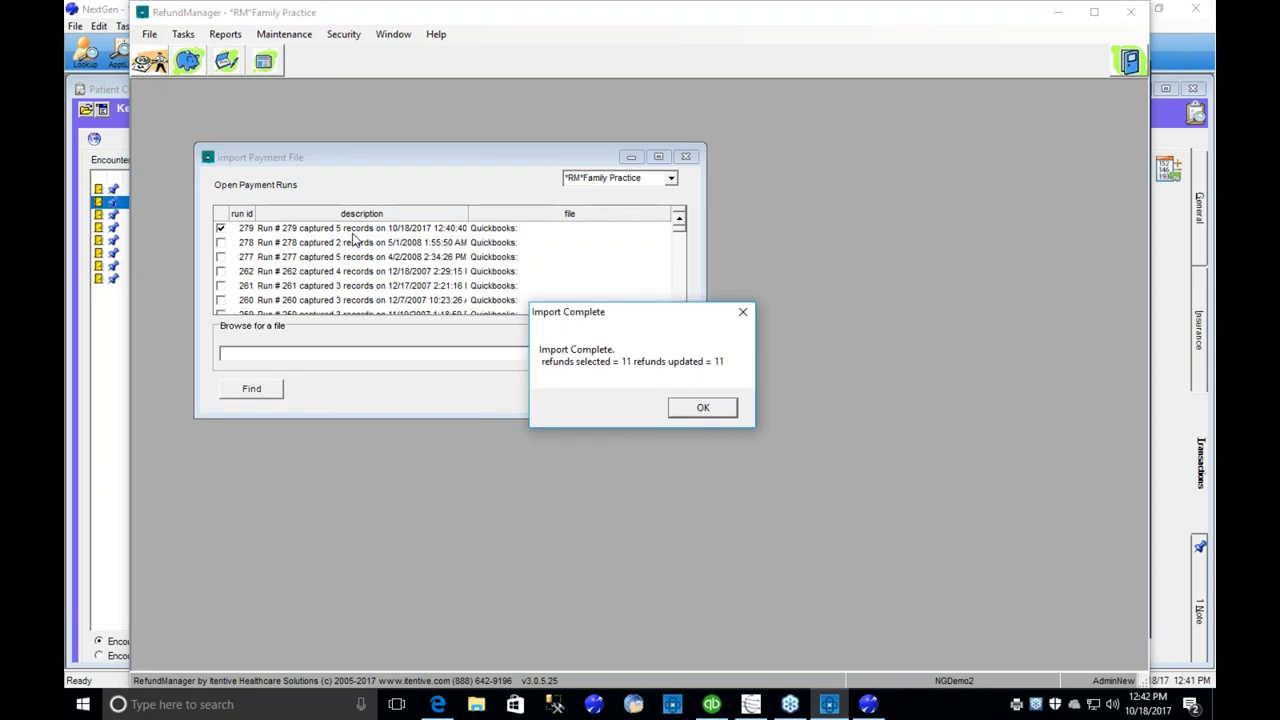
{"action": "left_click", "coordinate": [705, 412]}
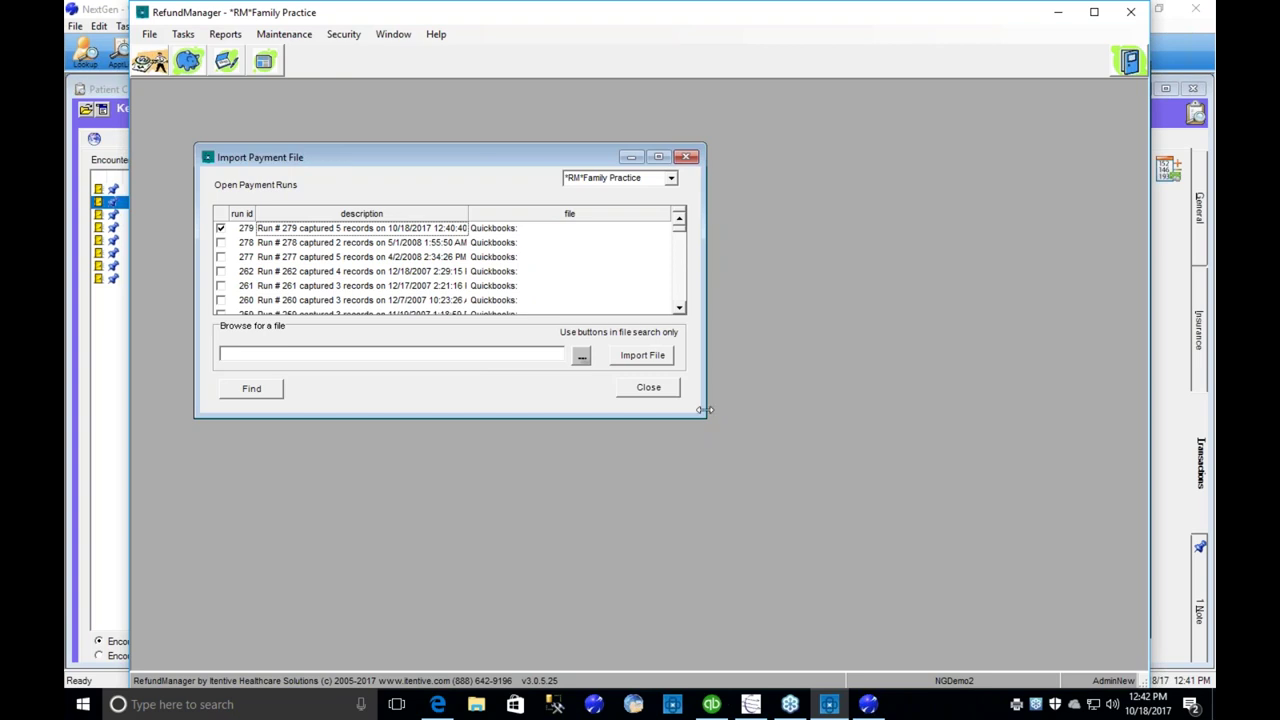
- Switch to NextGen, refresh the transactions of the encounter with the $22.00 Medicare refund, and widen the Tracking Desc column to read its check details
{"action": "mouse_move", "coordinate": [868, 704]}
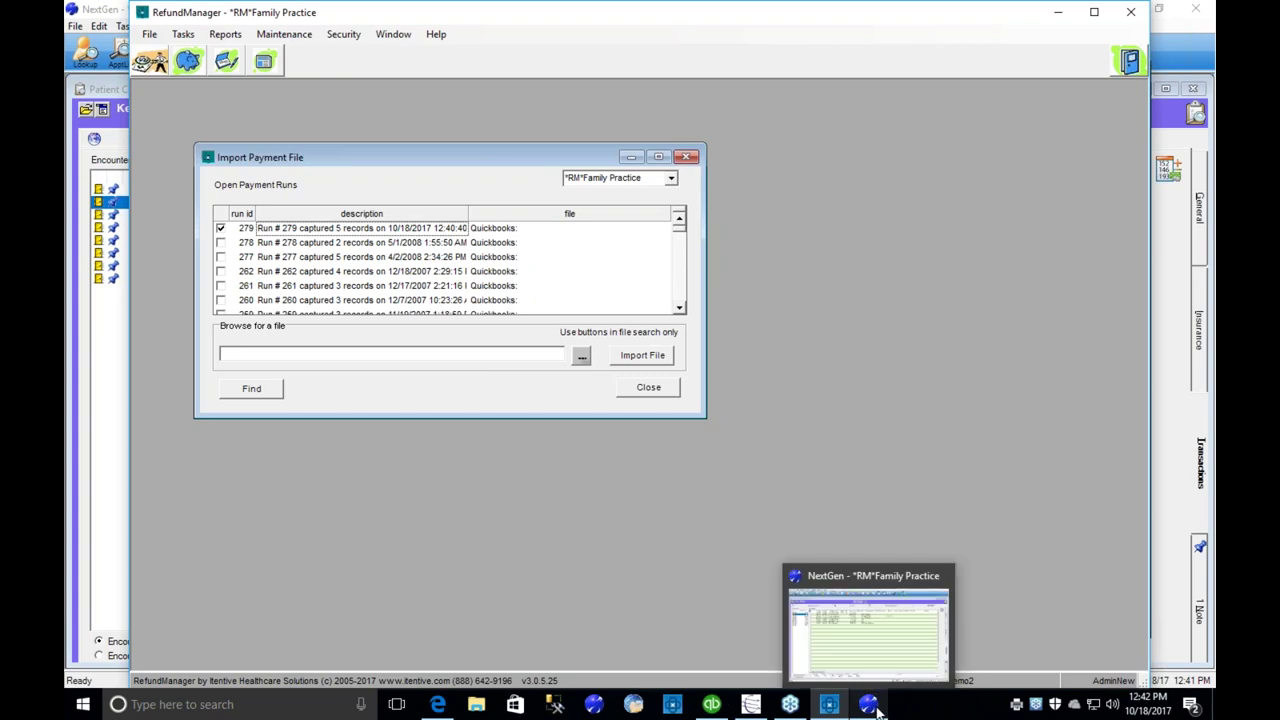
{"action": "left_click", "coordinate": [872, 642]}
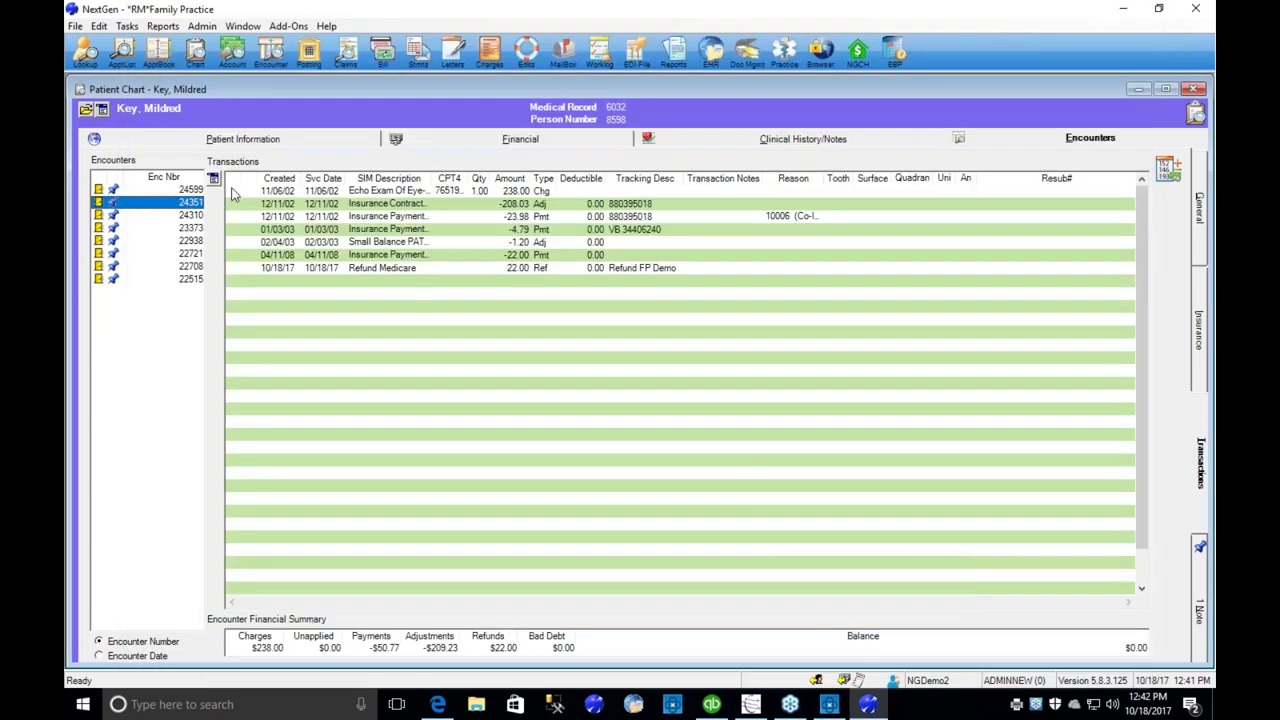
{"action": "left_click", "coordinate": [189, 219]}
{"action": "left_click", "coordinate": [189, 202]}
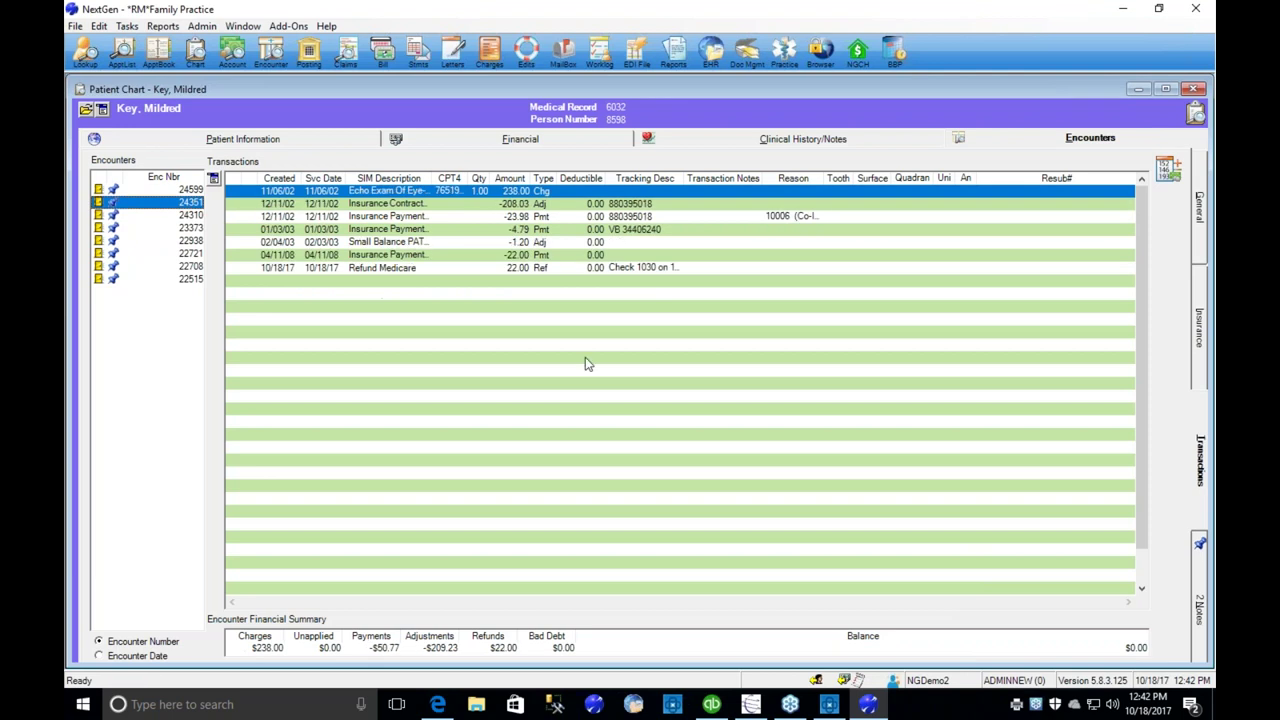
{"action": "left_click_drag", "start_coordinate": [683, 180], "coordinate": [785, 178]}
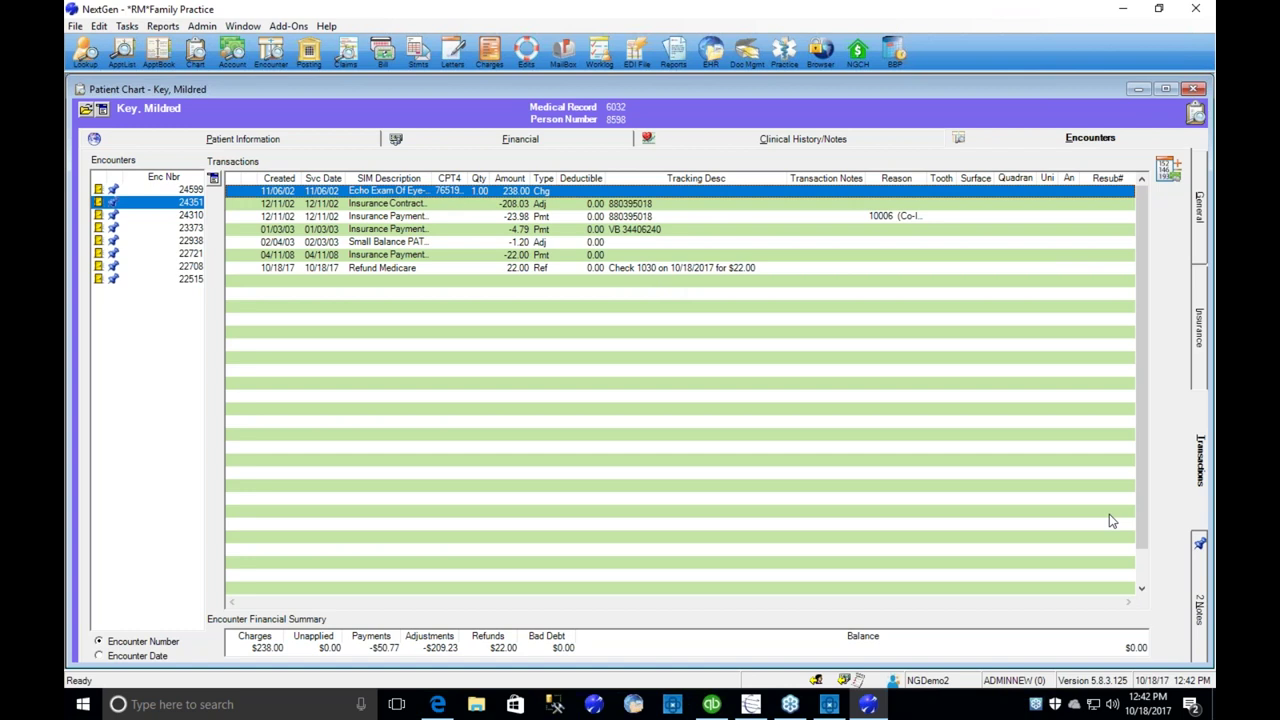
- Open the encounter's sealed RefundManager Exported Refund note, review its full entry, close it, and return to the encounter's transactions
{"action": "left_click", "coordinate": [1202, 600]}
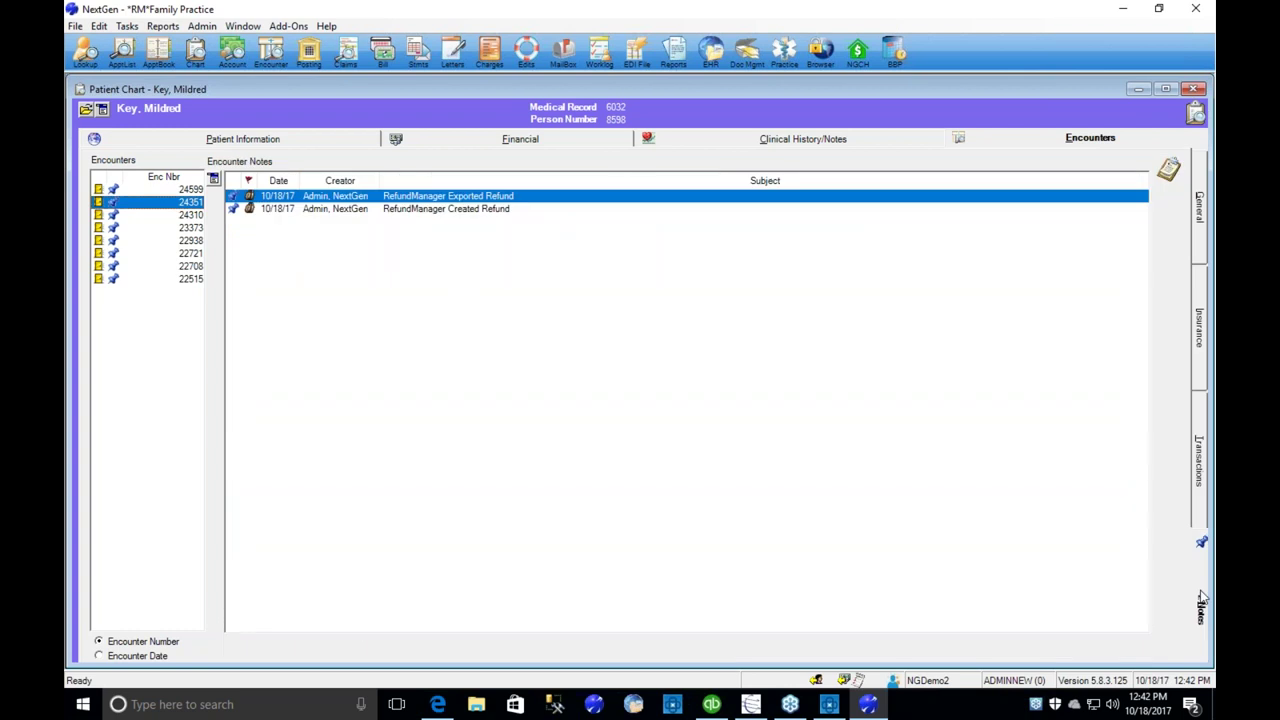
{"action": "double_click", "coordinate": [425, 200]}
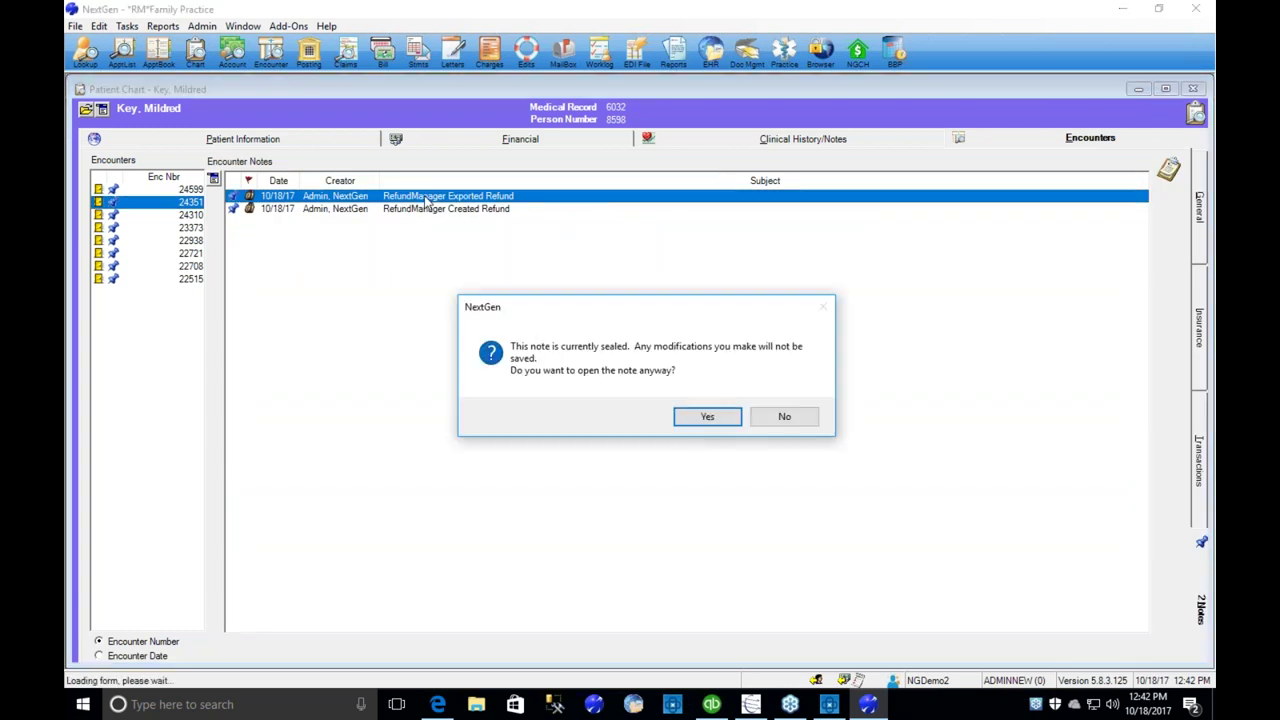
{"action": "left_click", "coordinate": [692, 426]}
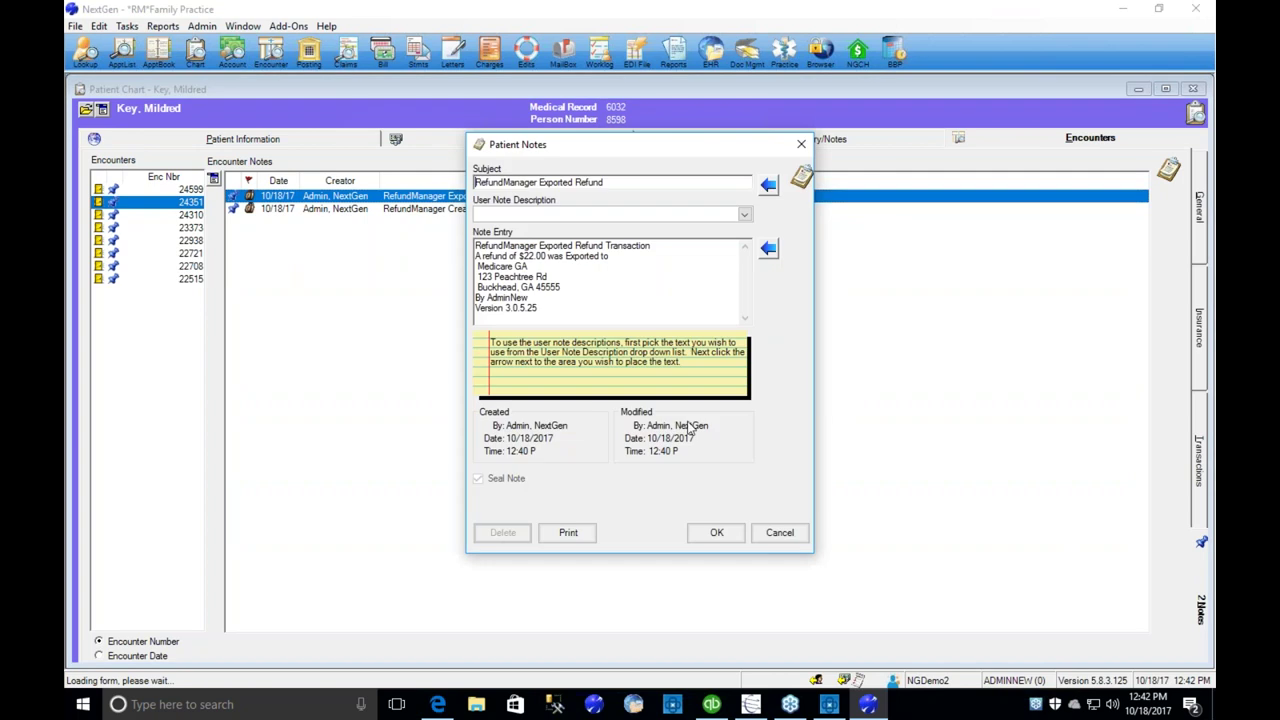
{"action": "left_click_drag", "start_coordinate": [545, 312], "coordinate": [445, 246]}
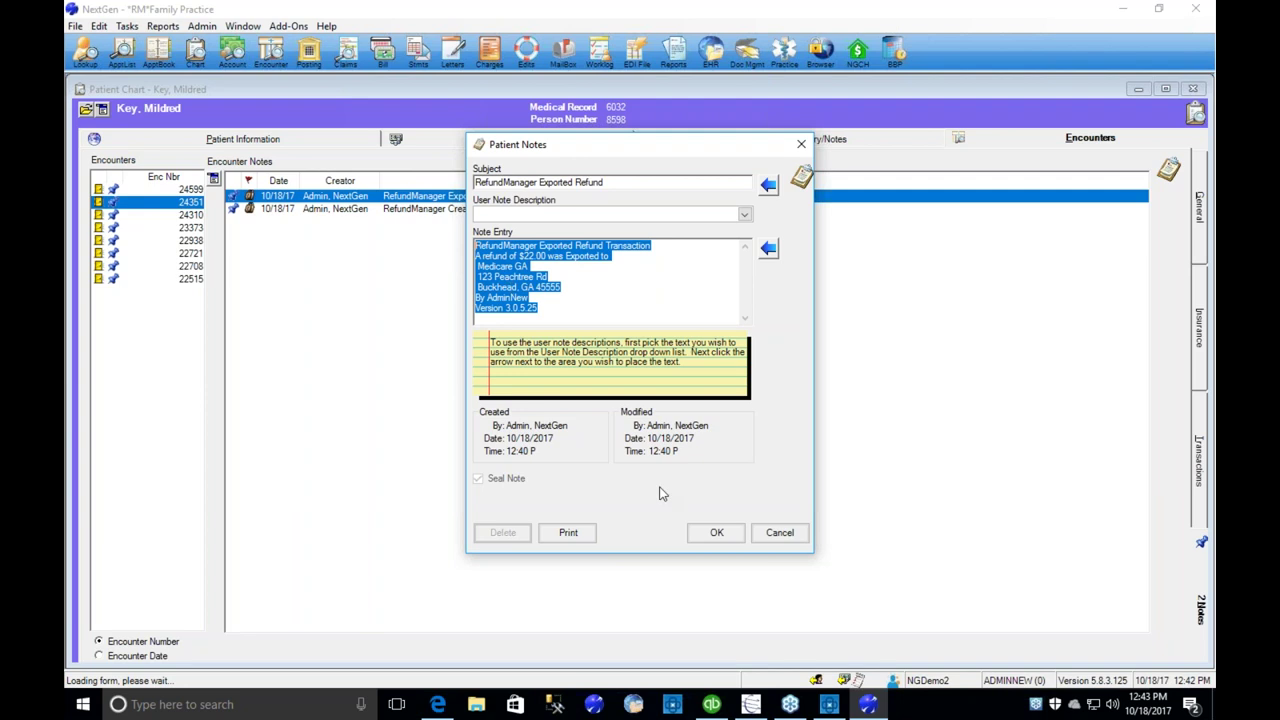
{"action": "left_click", "coordinate": [726, 536]}
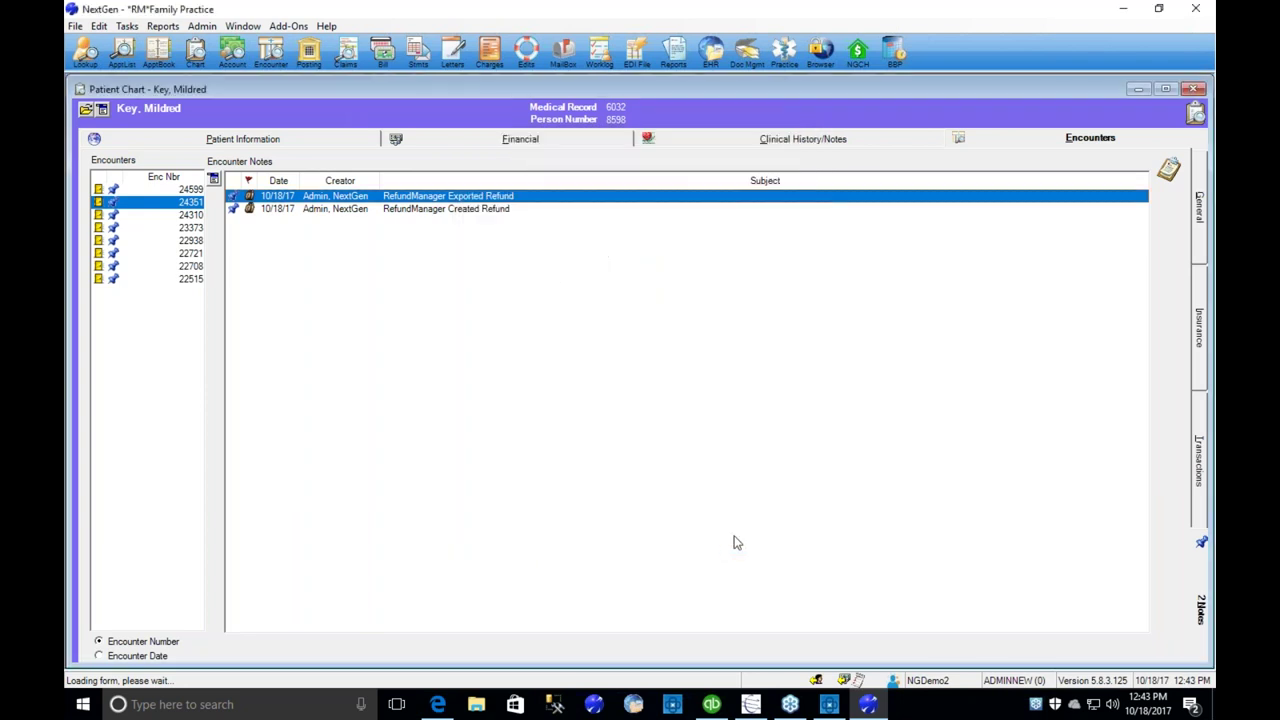
{"action": "left_click", "coordinate": [1200, 484]}
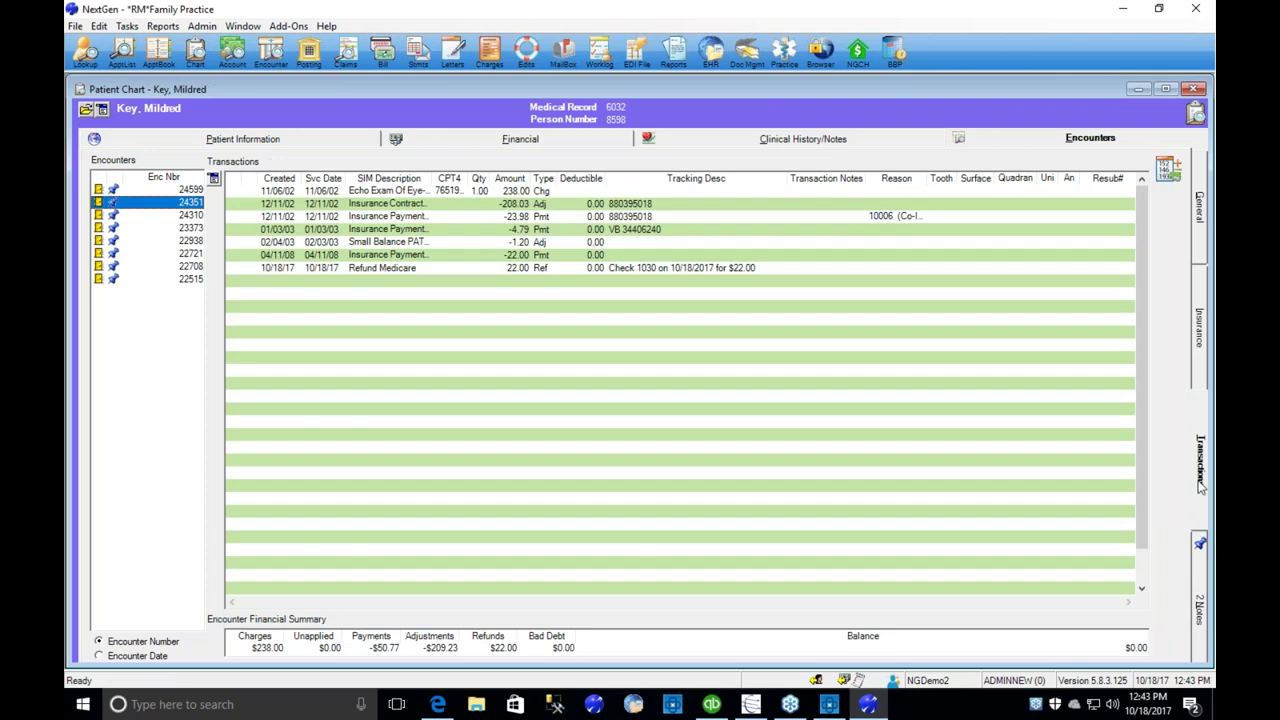